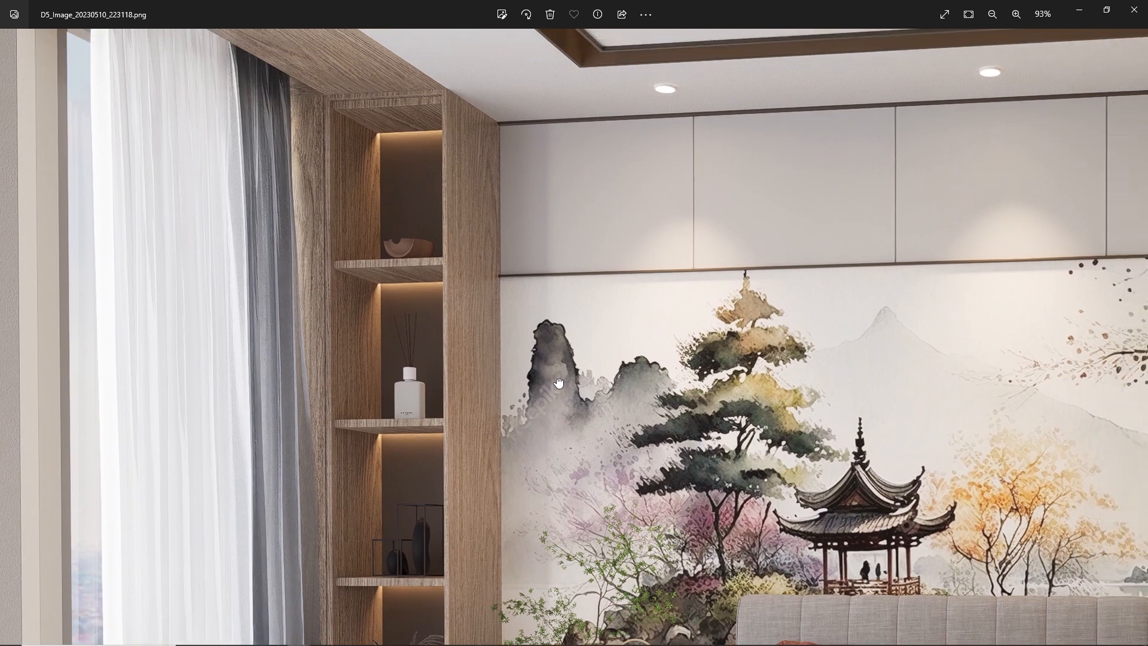
Examine the finished bedroom render D5_Image_20230510_223118.png, from the wall mural and ceiling down to the bed, nightstand and rug
left_click_drag(913, 492, 622, 464)
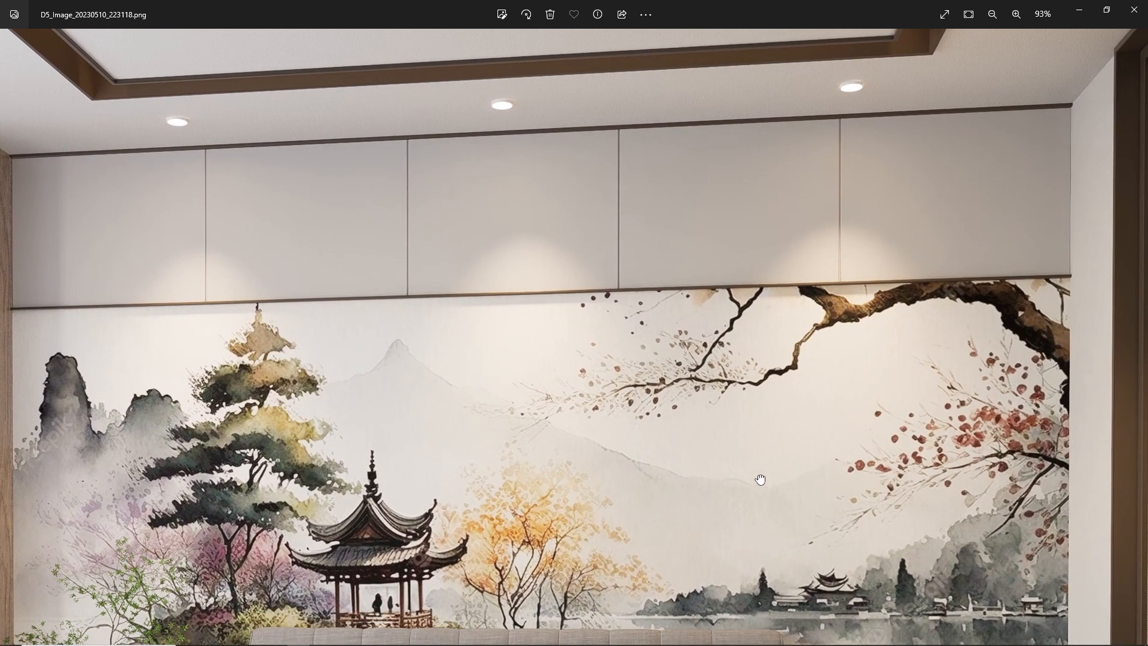
left_click_drag(758, 479, 592, 400)
left_click_drag(622, 477, 663, 280)
left_click_drag(672, 387, 691, 215)
left_click_drag(672, 424, 690, 306)
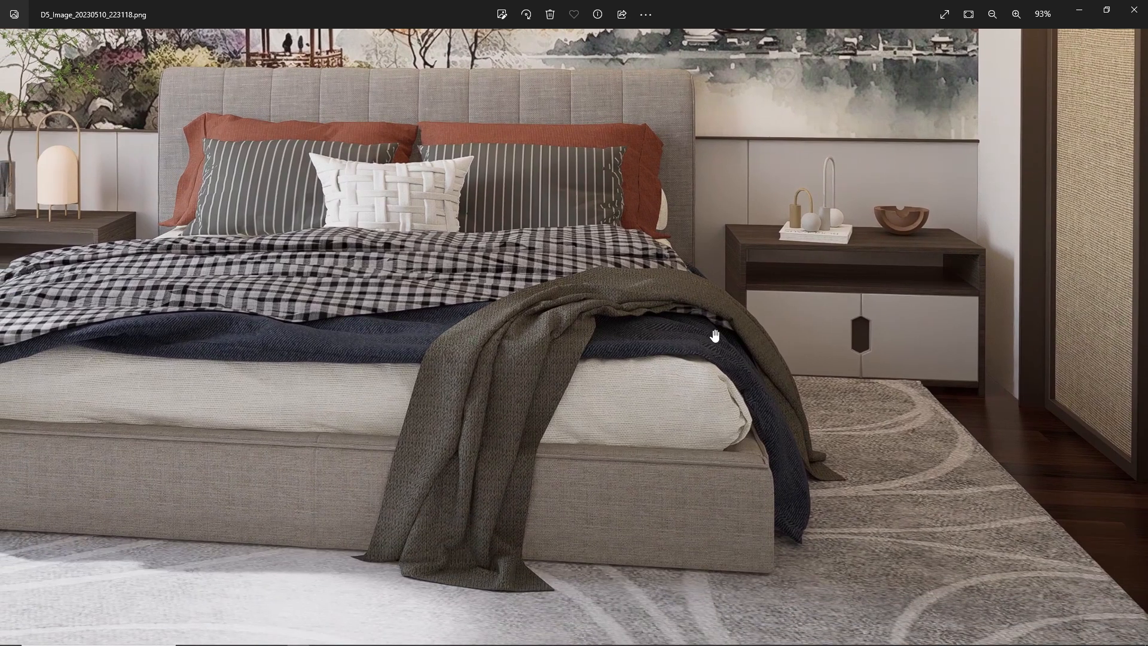
scroll(717, 343, "down", 3)
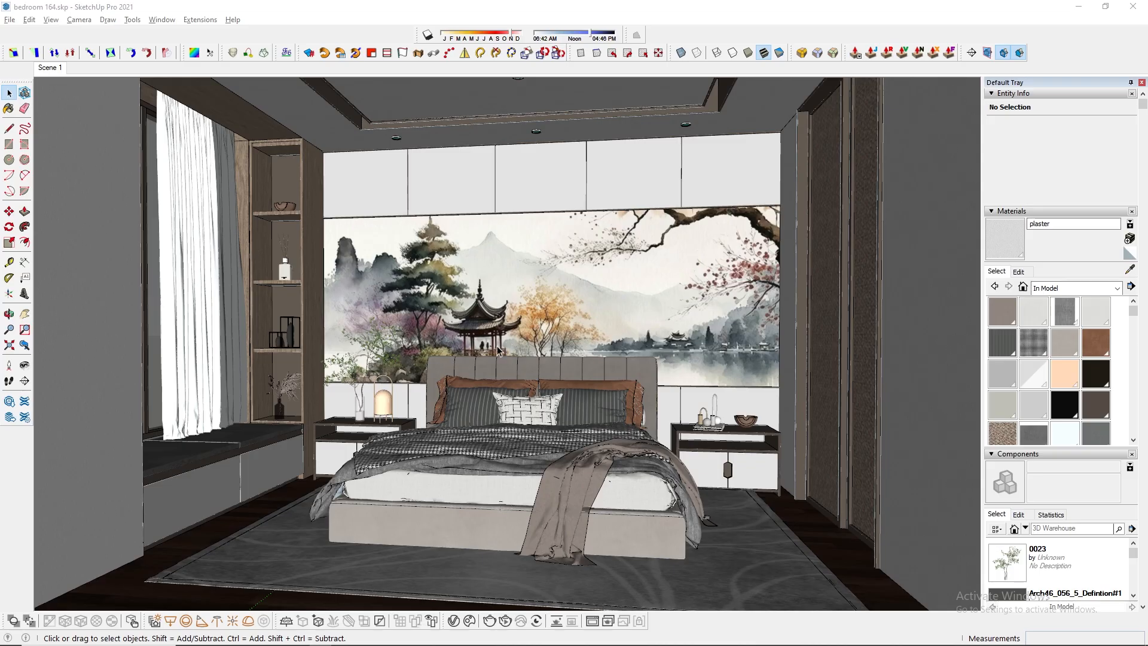
Switch to the bedroom 164.skp model in SketchUp and purge its unused items from the model statistics
scroll(434, 344, "up", 5)
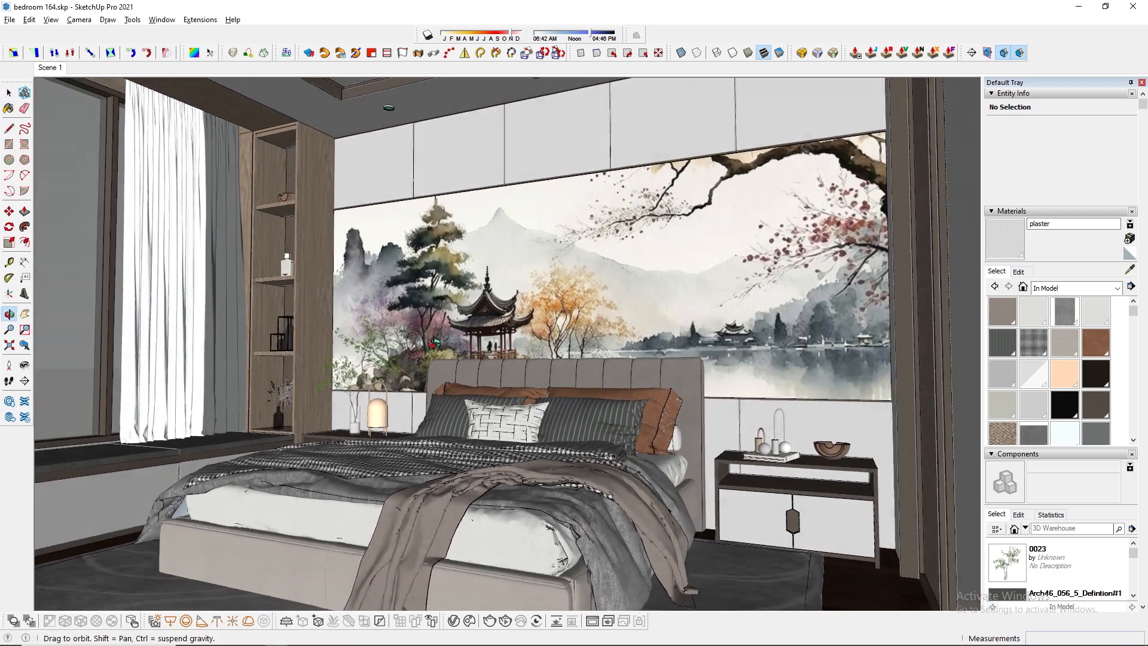
mouse_move(433, 343)
left_mouse_down()
mouse_move(555, 395)
mouse_move(545, 393)
left_mouse_up()
key("space")
left_click(58, 71)
left_click(162, 20)
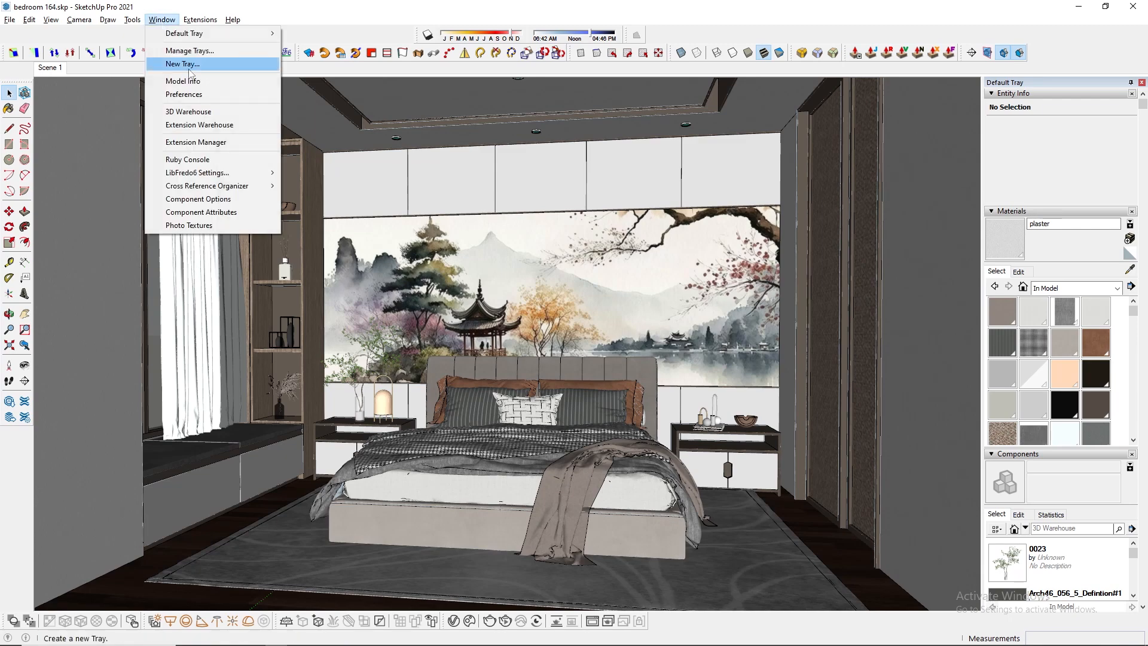
left_click(171, 34)
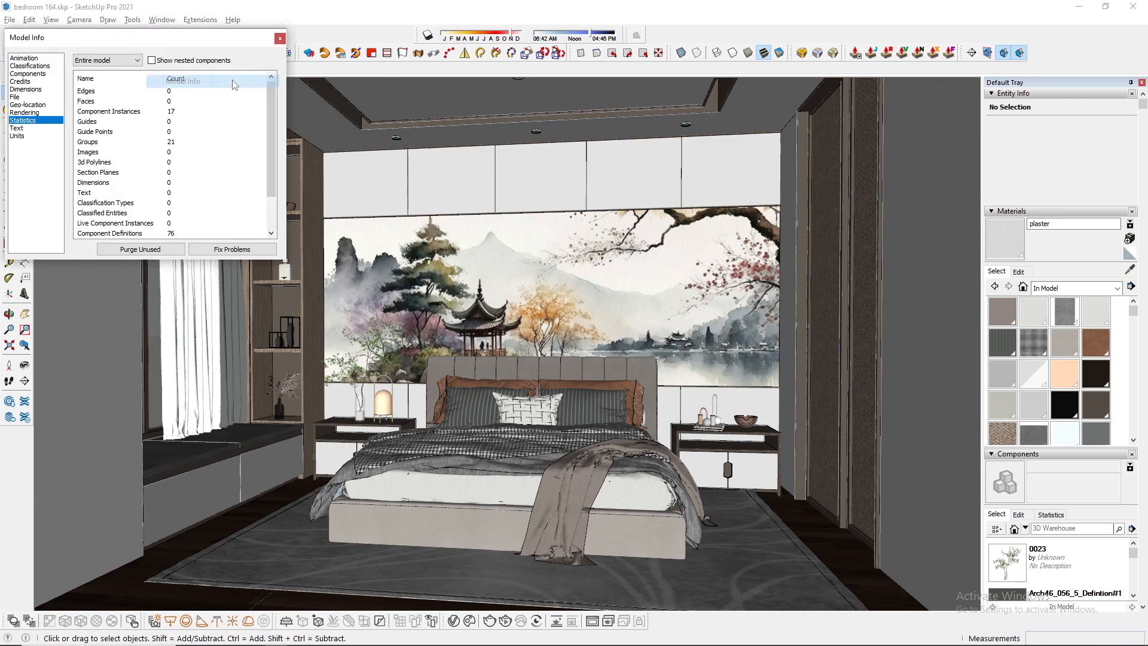
left_click(279, 39)
Unhide all hidden objects in the bedroom model and save the file
left_click(9, 20)
mouse_move(33, 21)
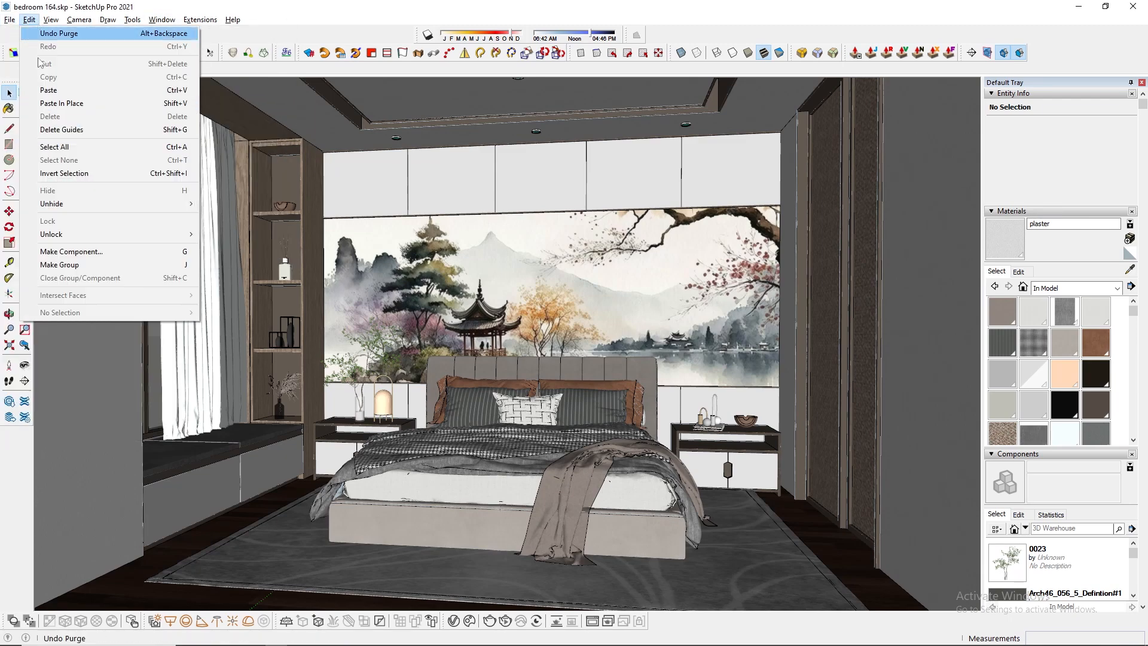
mouse_move(72, 204)
left_click(226, 232)
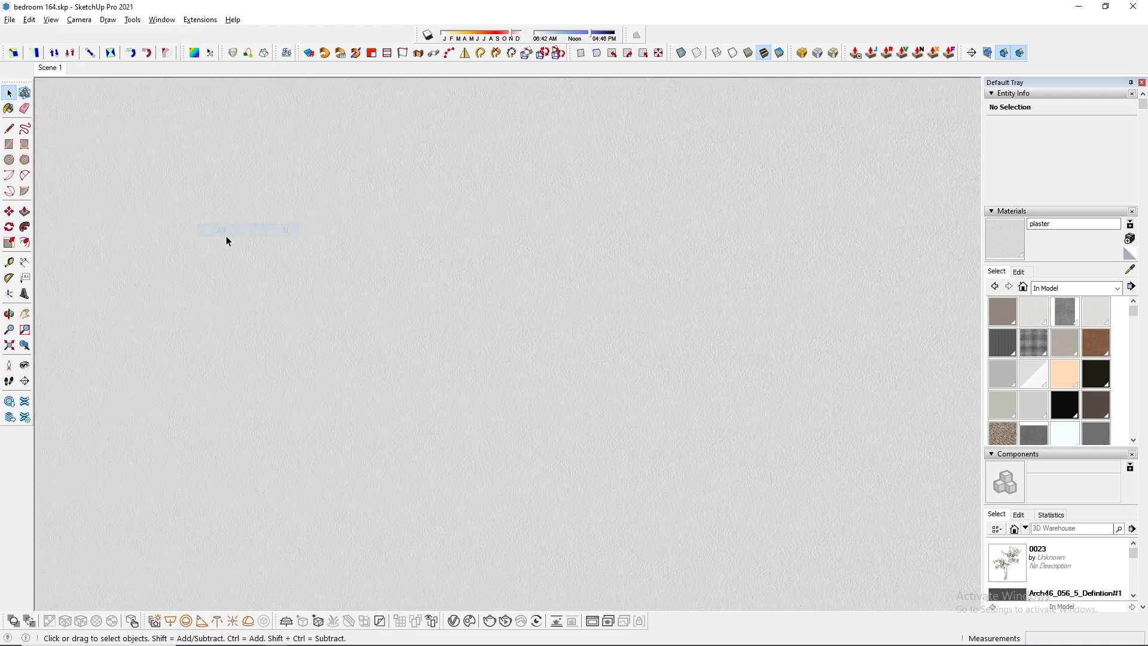
left_click(10, 20)
left_click(44, 89)
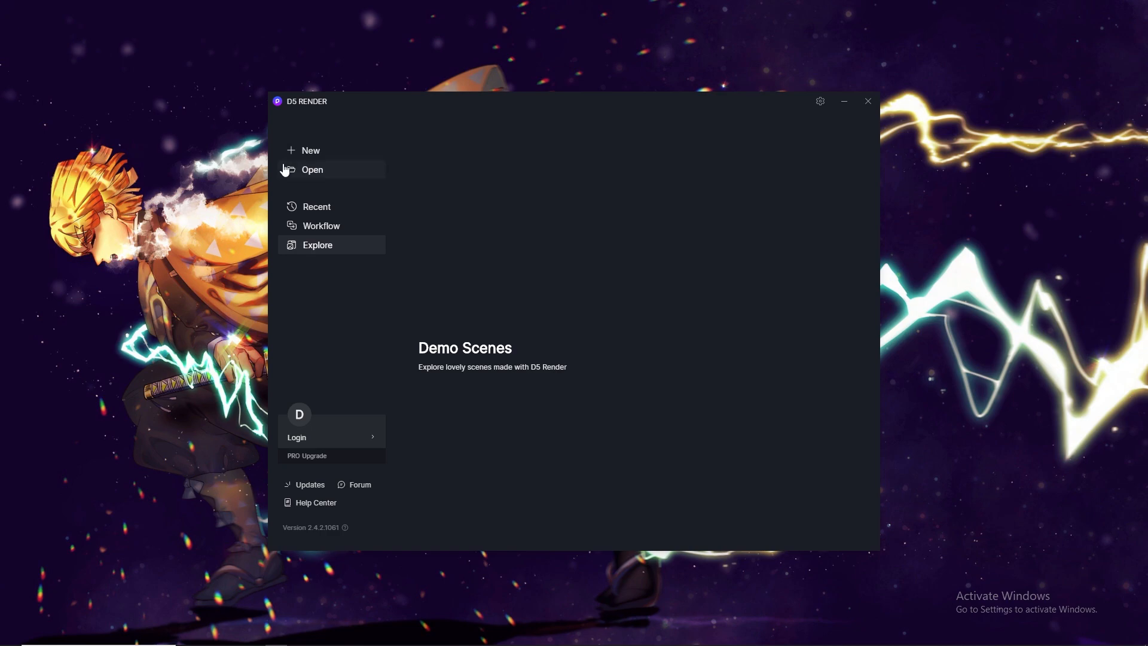
Switch to D5 Render and open bedroom 164.skp from the #163 bedroom folder
left_click(306, 164)
left_click(232, 288)
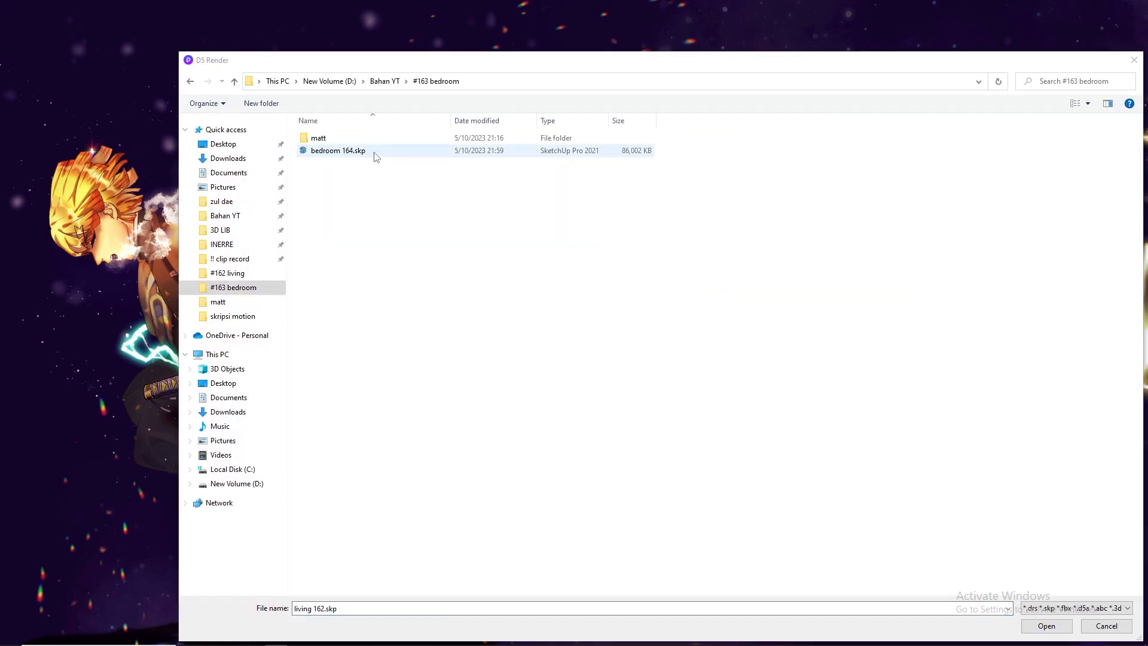
double_click(375, 152)
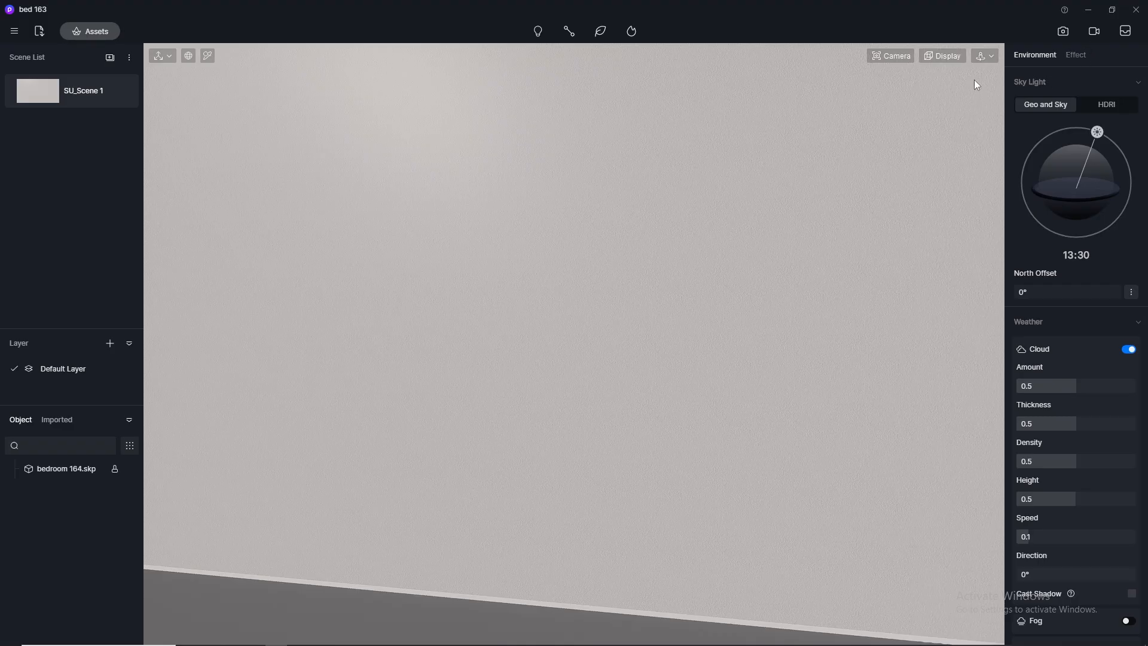
Set the camera's clipping plane to about 243.3 so it cuts through the front wall, and the field of view to 80°
left_click(903, 57)
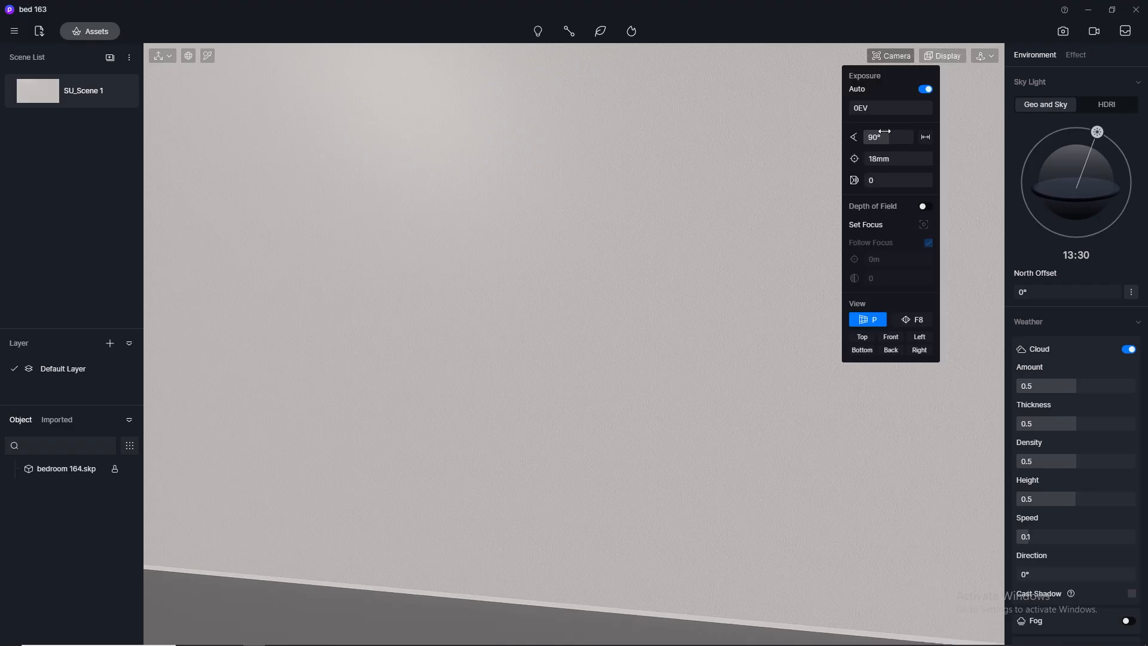
left_click_drag(876, 183, 844, 201)
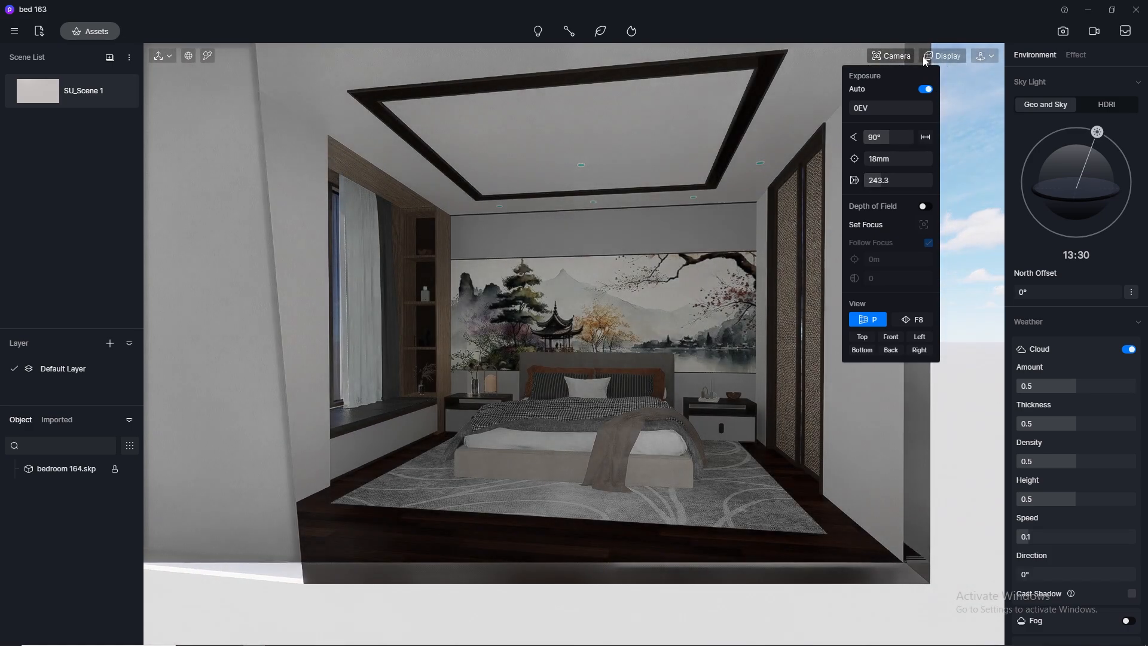
left_click(904, 58)
left_click(889, 55)
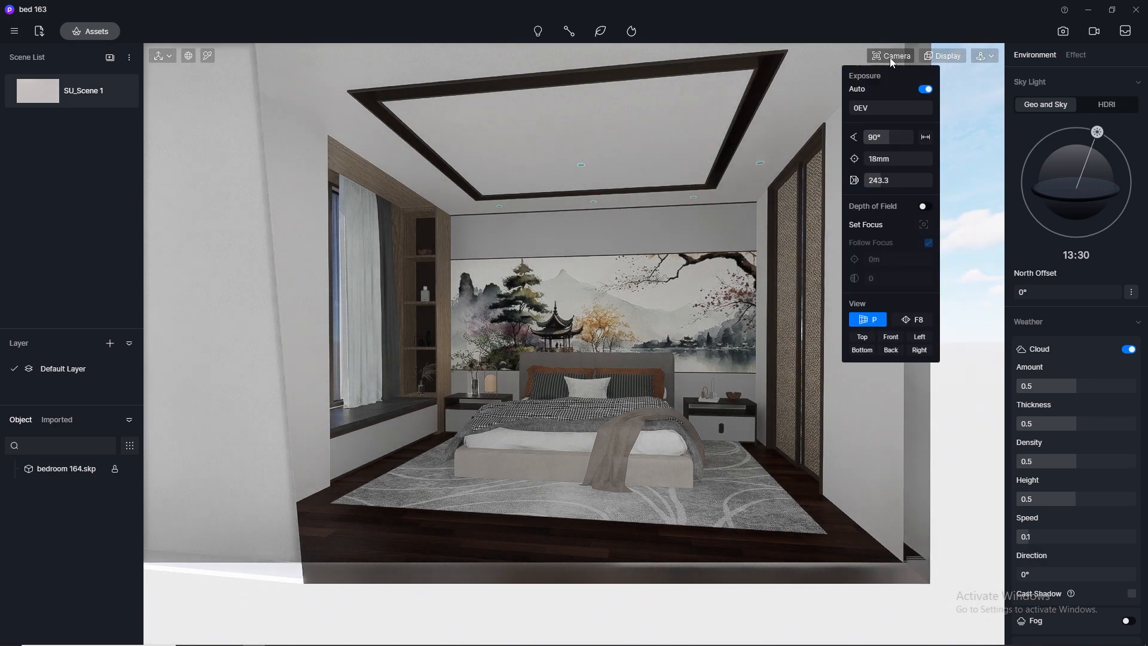
left_click(895, 136)
type("80")
key("Return")
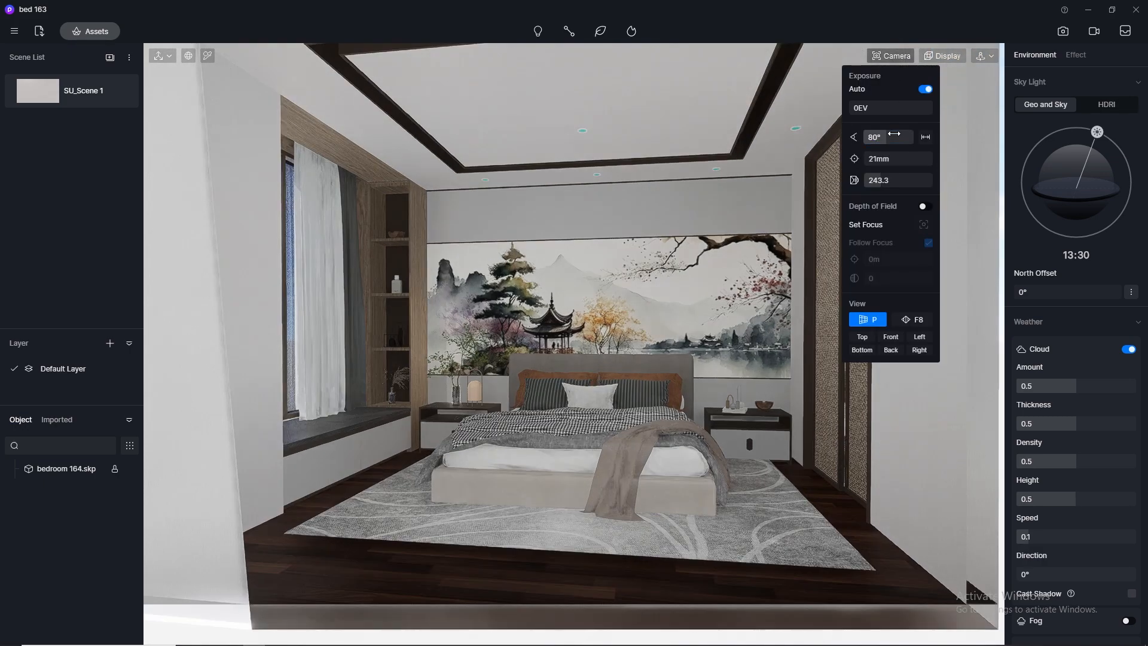
Enter image rendering mode with the 2K preset size and switch the navigation to Fly with a speed of 1
left_click(1064, 31)
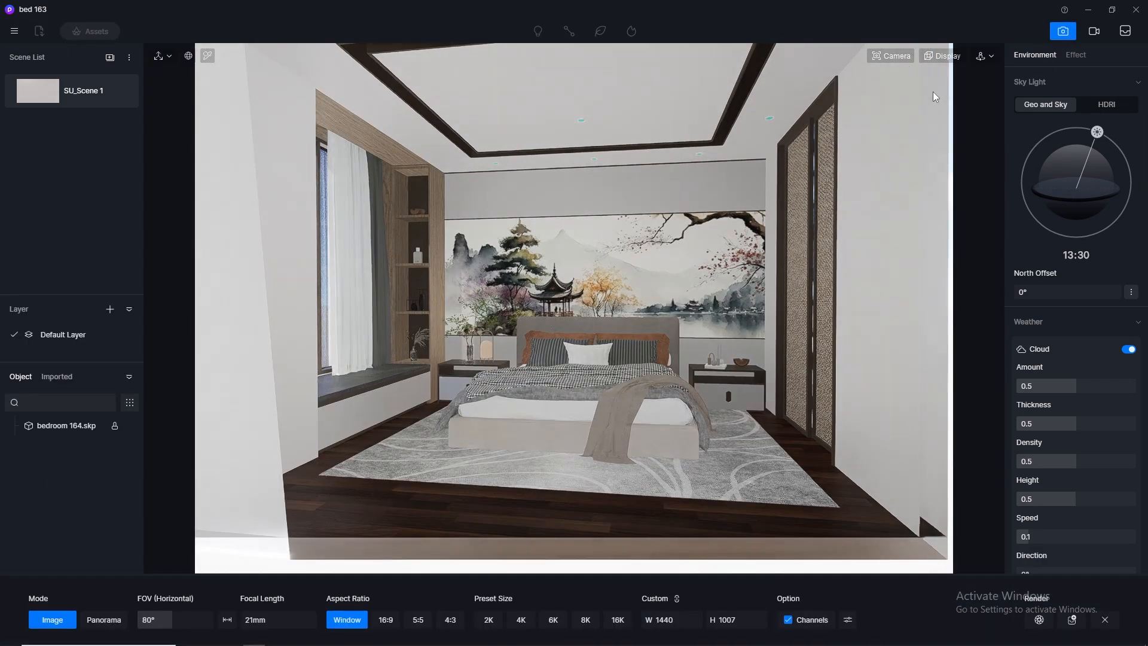
left_click(494, 622)
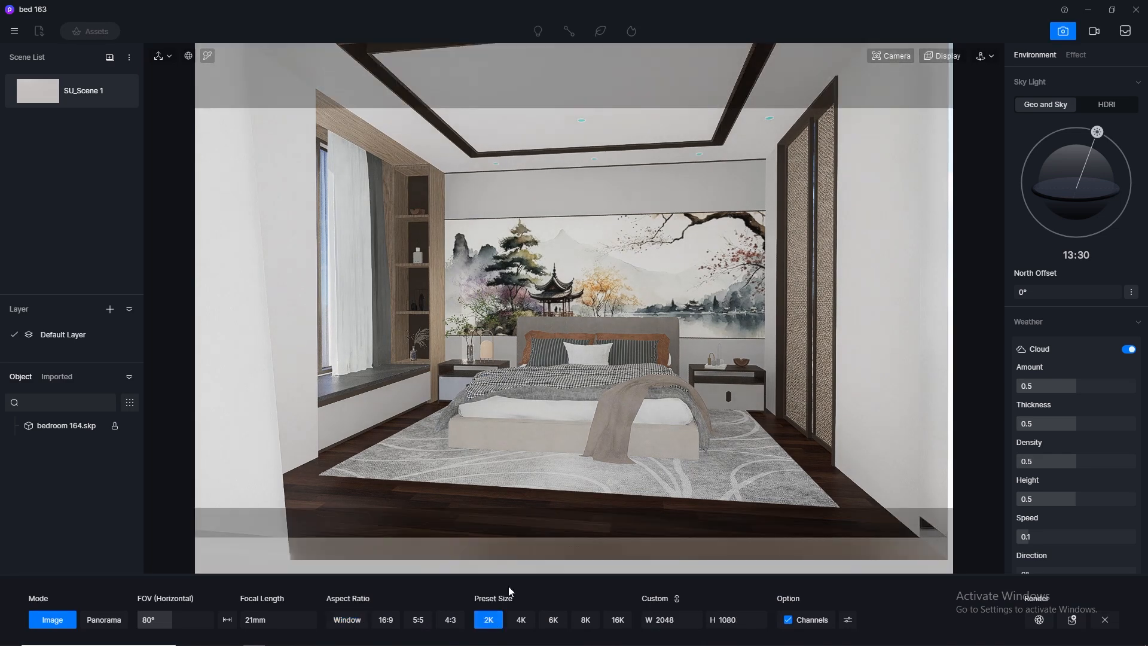
left_click(992, 57)
left_click(971, 93)
left_click(943, 113)
key("Return")
Fly the camera towards the bed and adjust it sideways until the bed, mural, window and wardrobe fit the 2K frame
key("w")
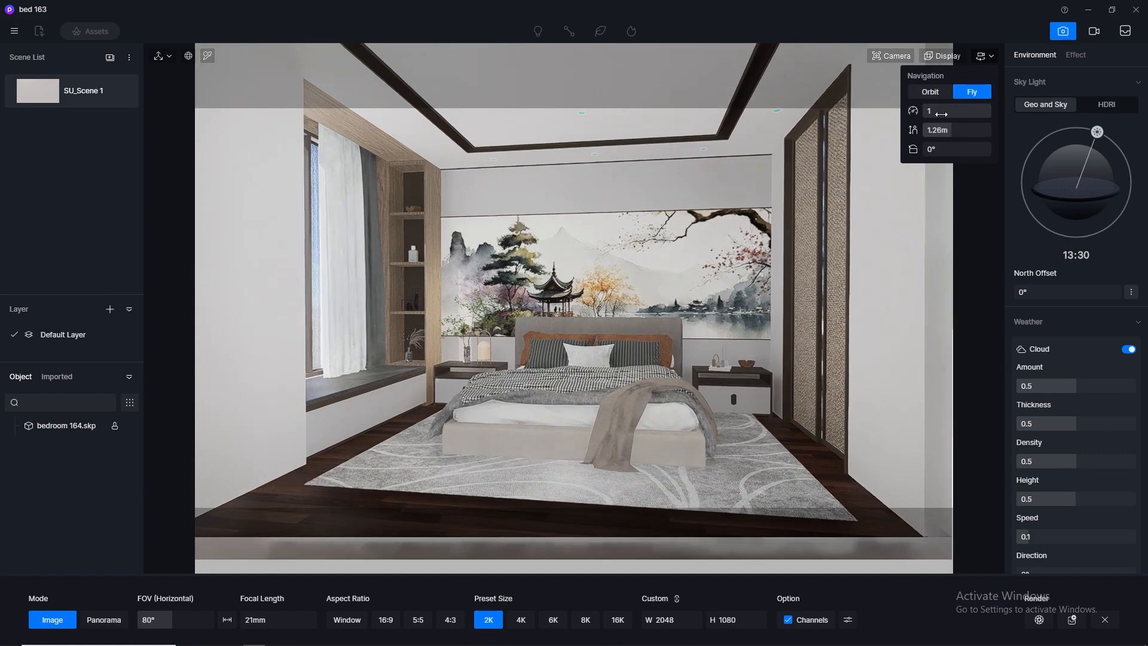
key("w")
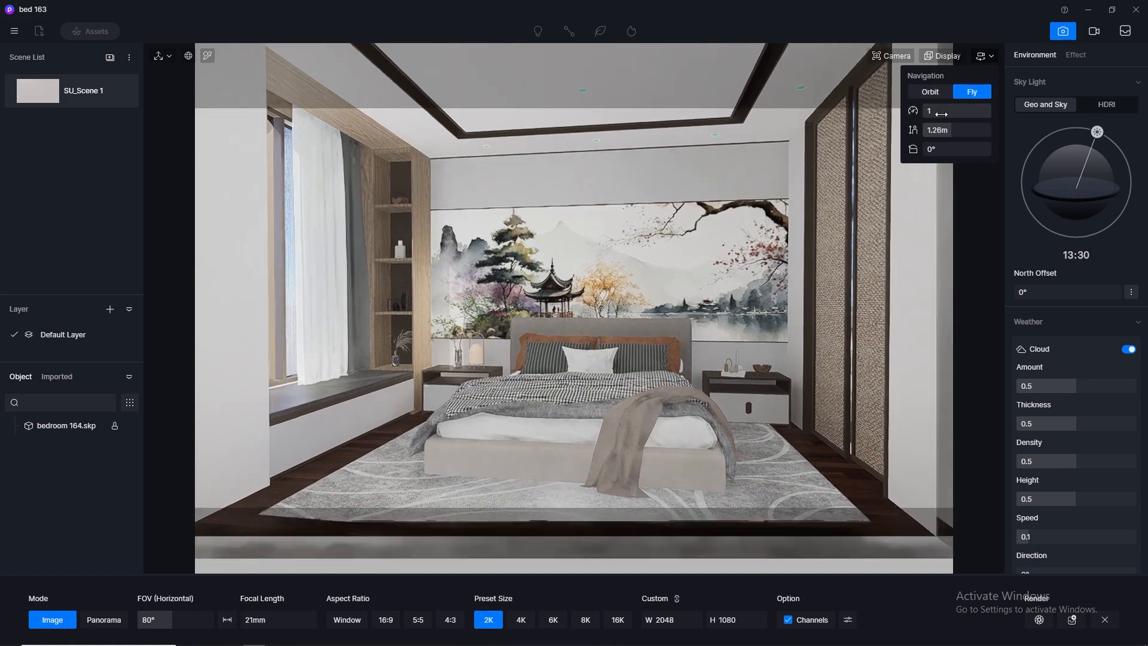
key("d")
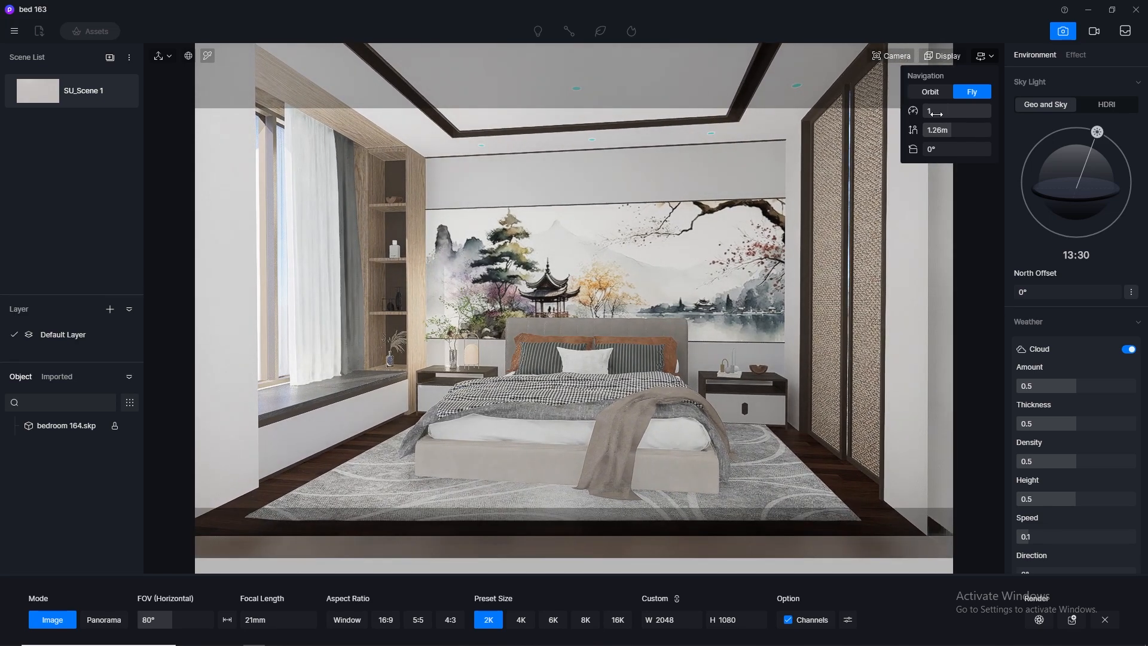
key("w")
key("s")
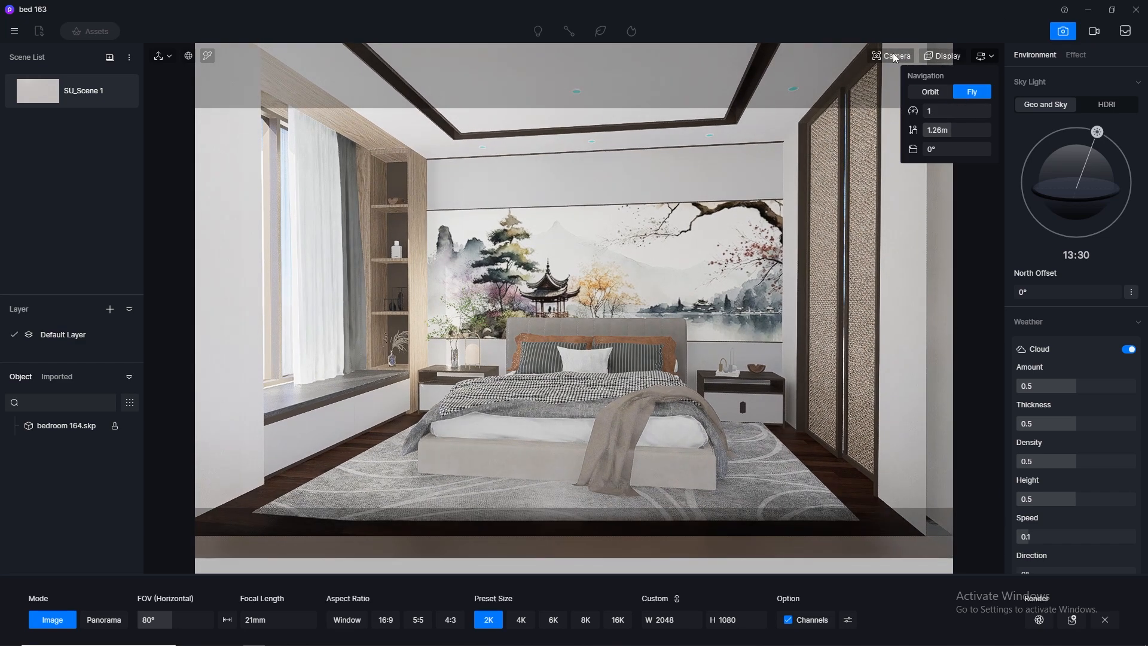
key("s")
key("d")
key("a")
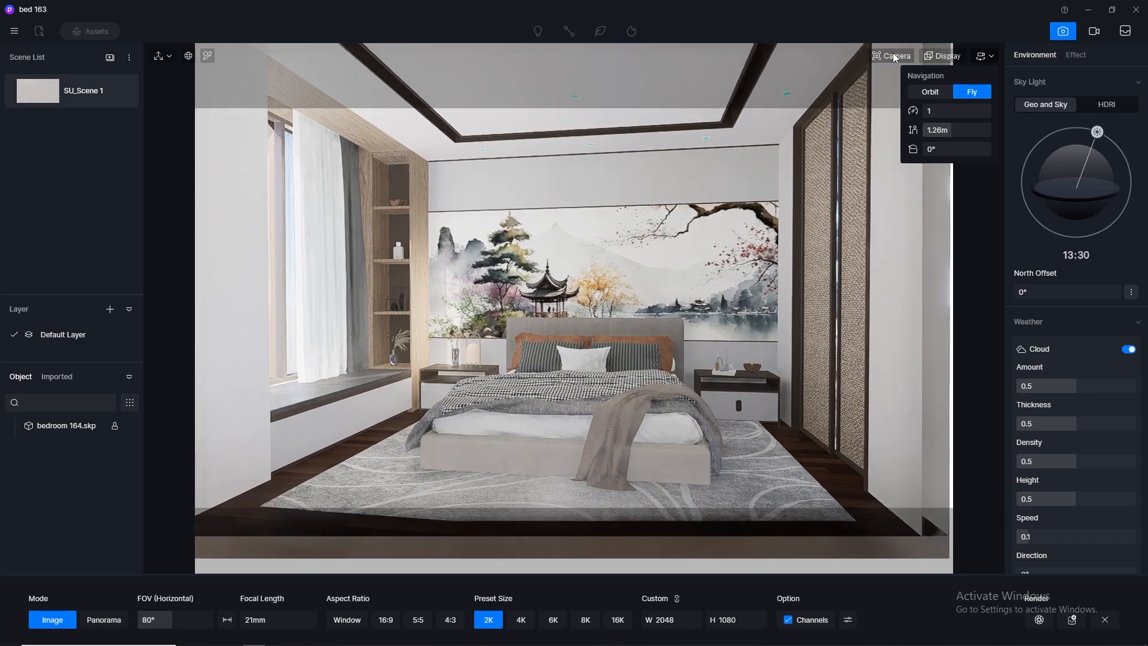
key("w")
key("w")
key("w")
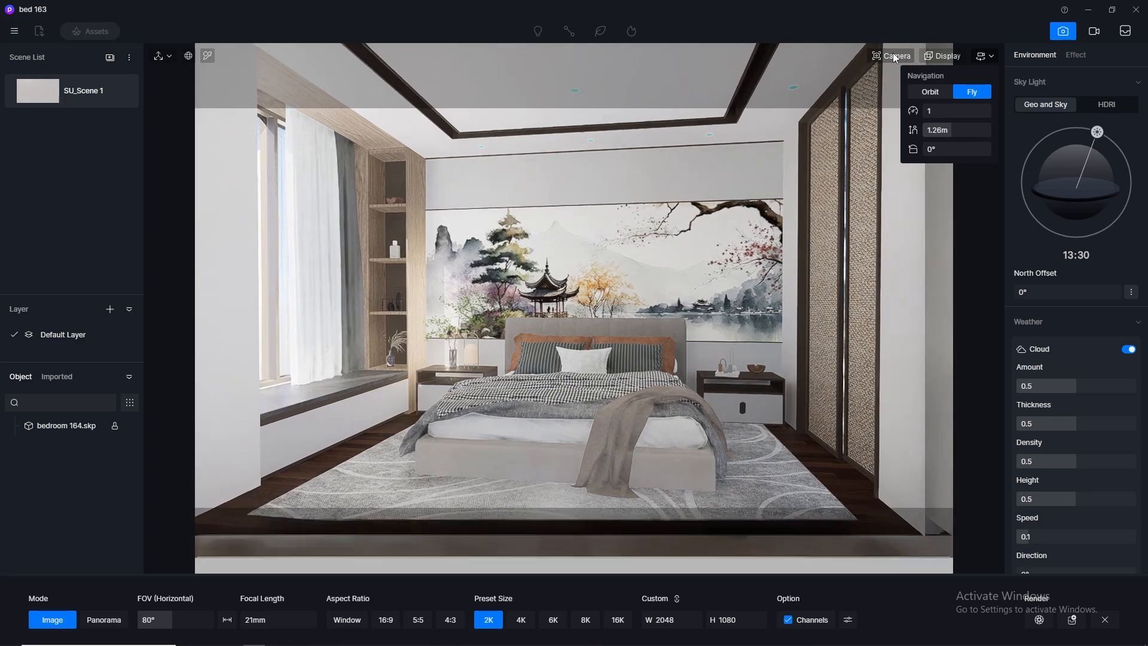
key("s")
key("s")
key("s")
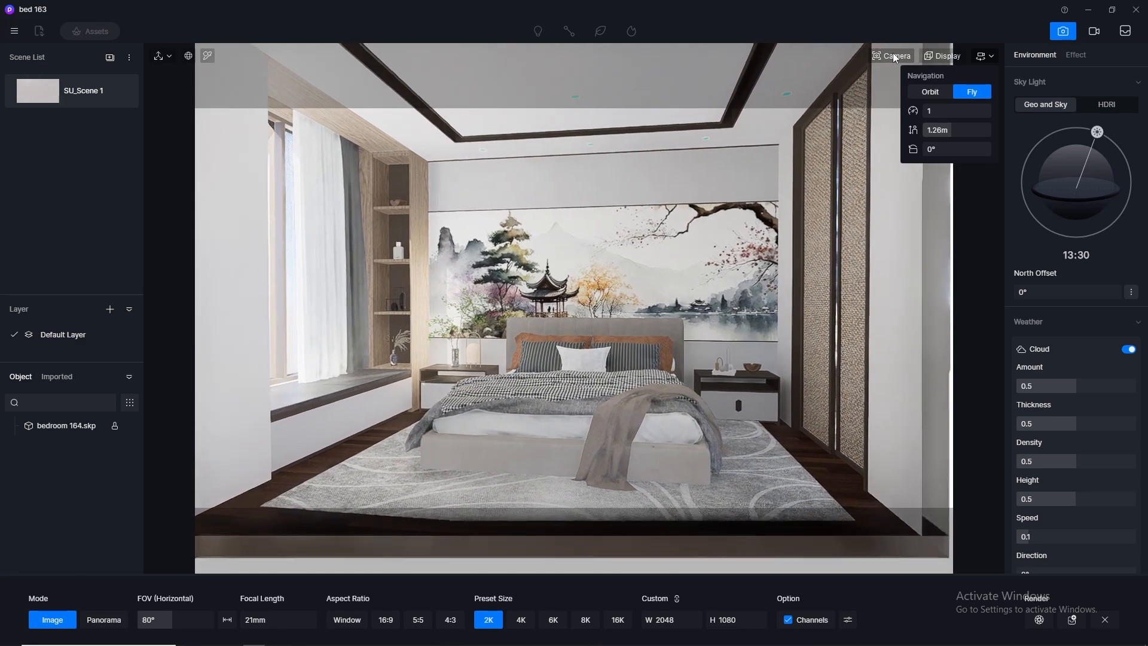
key("d")
key("w")
key("w")
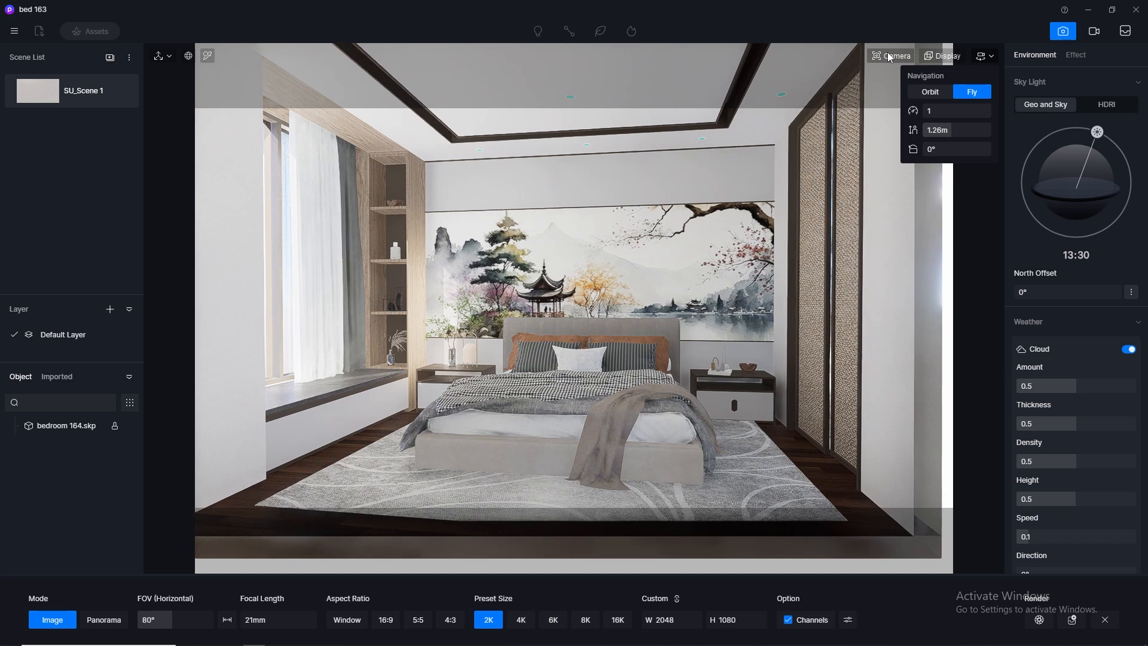
Set the camera's clipping plane to 215
left_click(890, 56)
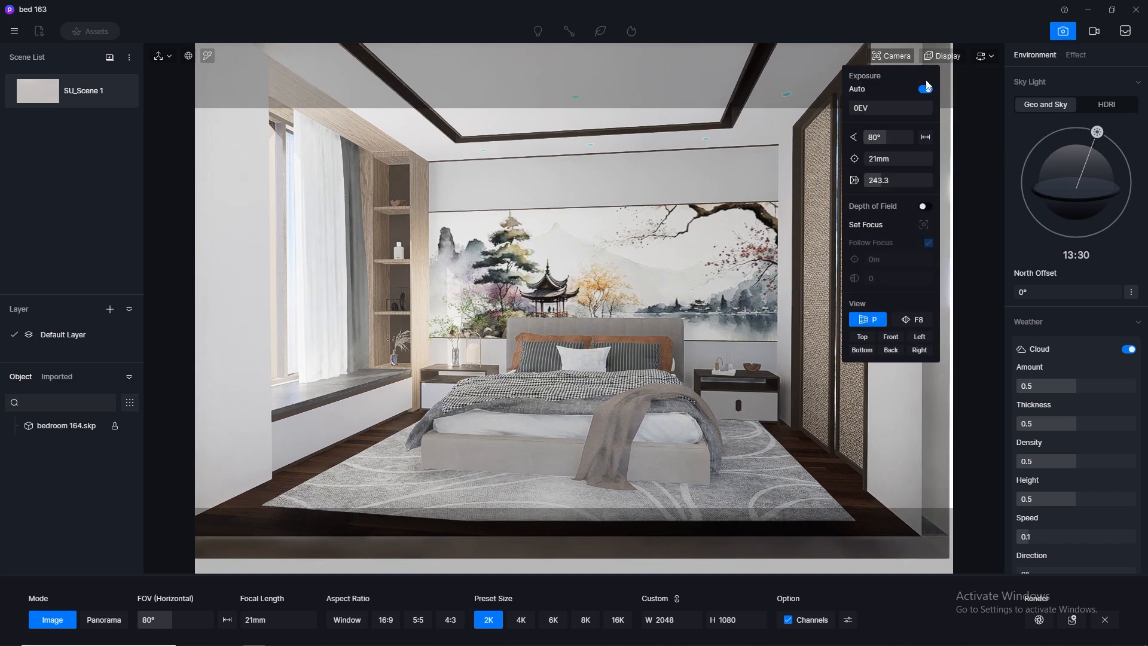
left_click_drag(882, 180, 881, 180)
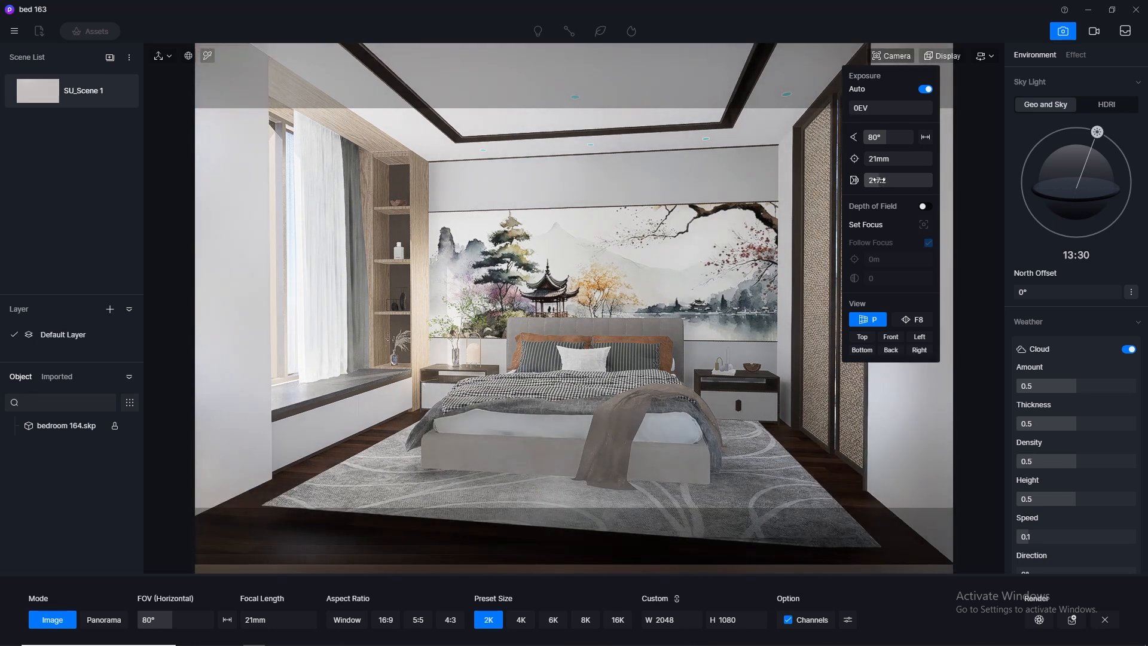
left_click(893, 180)
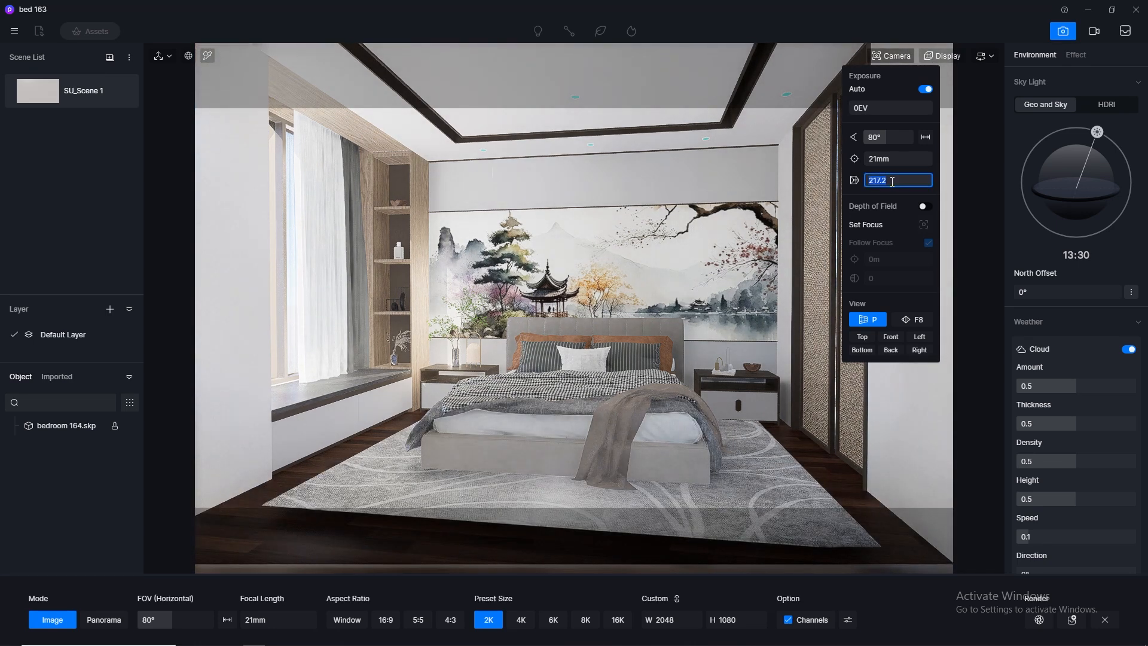
type("215")
key("Return")
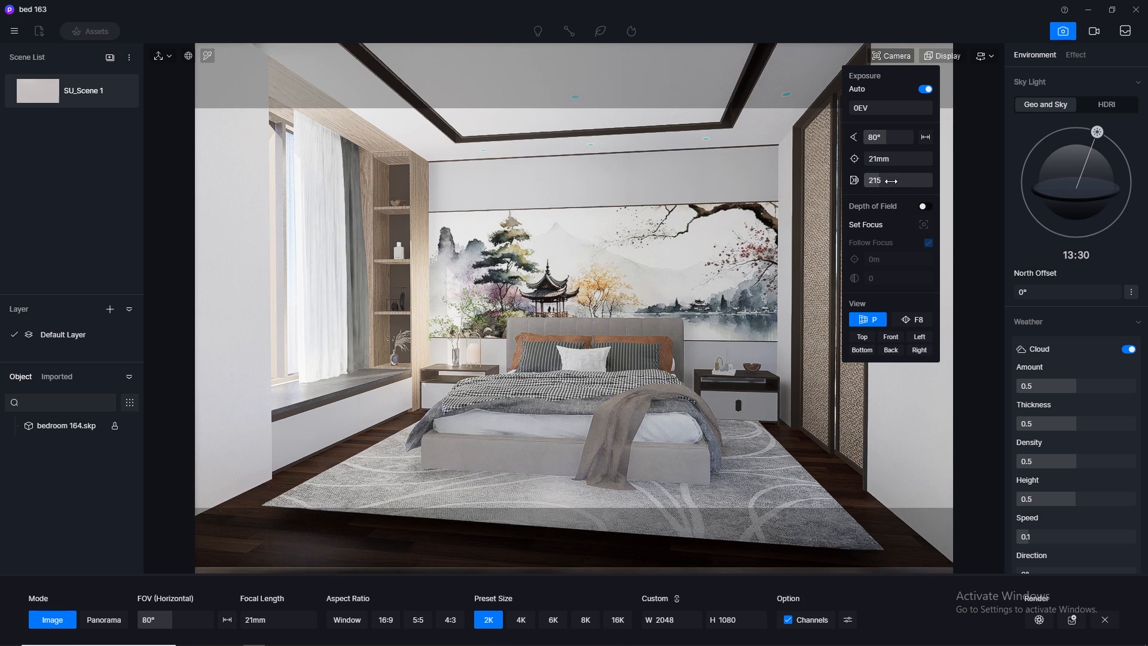
Update SU_Scene 1 with the current camera view, save the project and leave image rendering mode
left_click(120, 92)
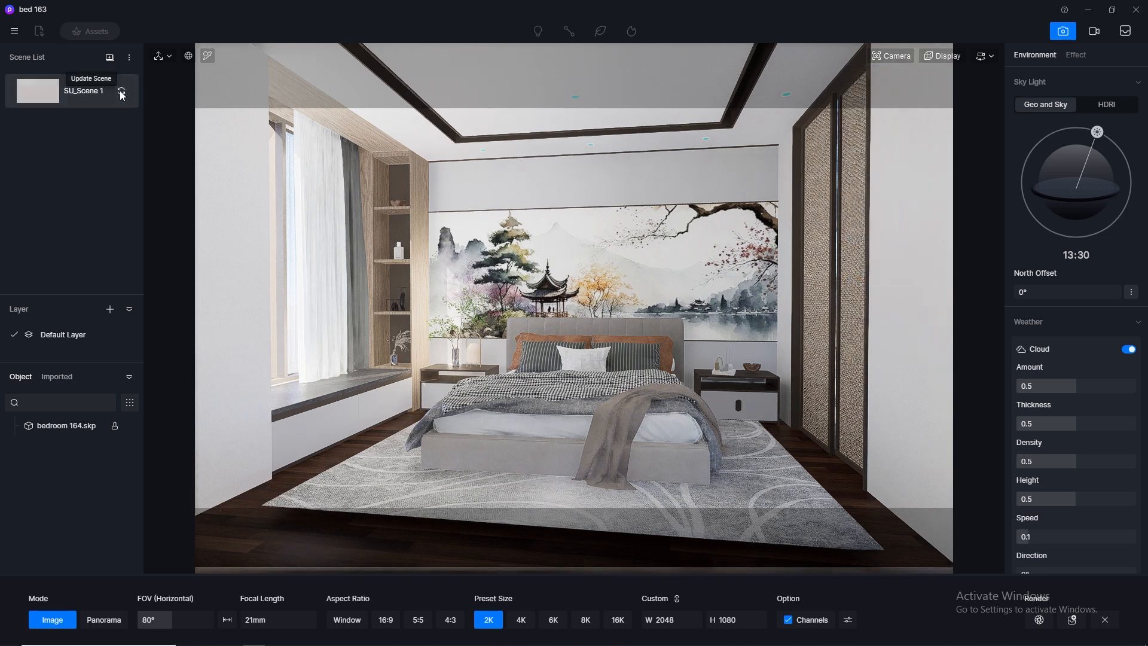
left_click(14, 32)
left_click(266, 127)
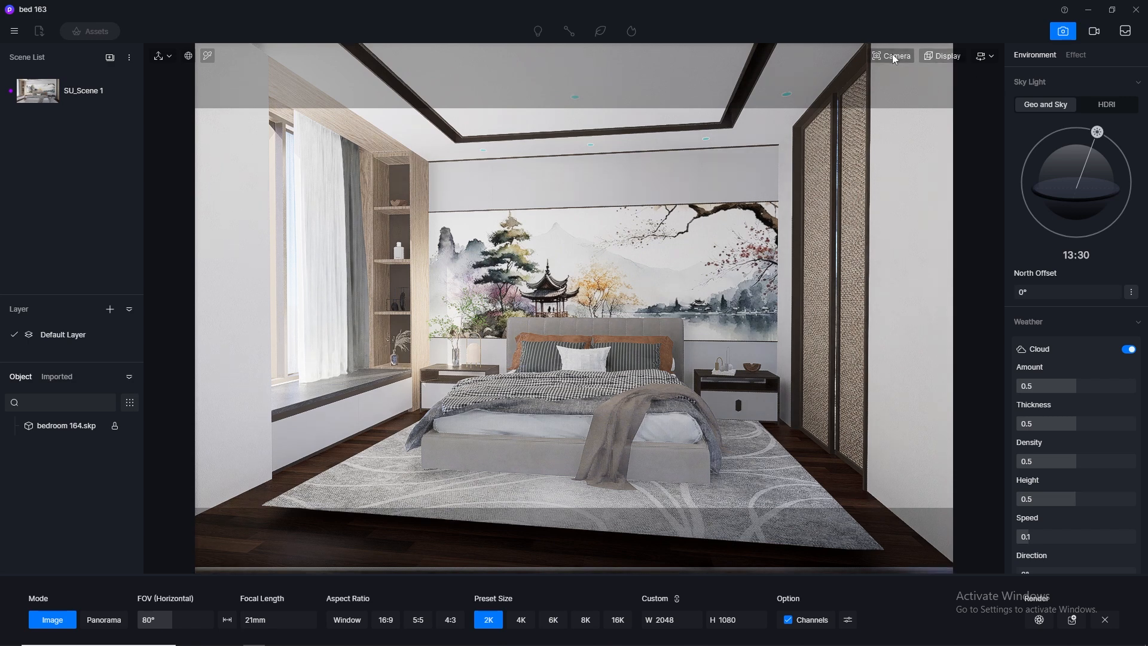
left_click(1063, 31)
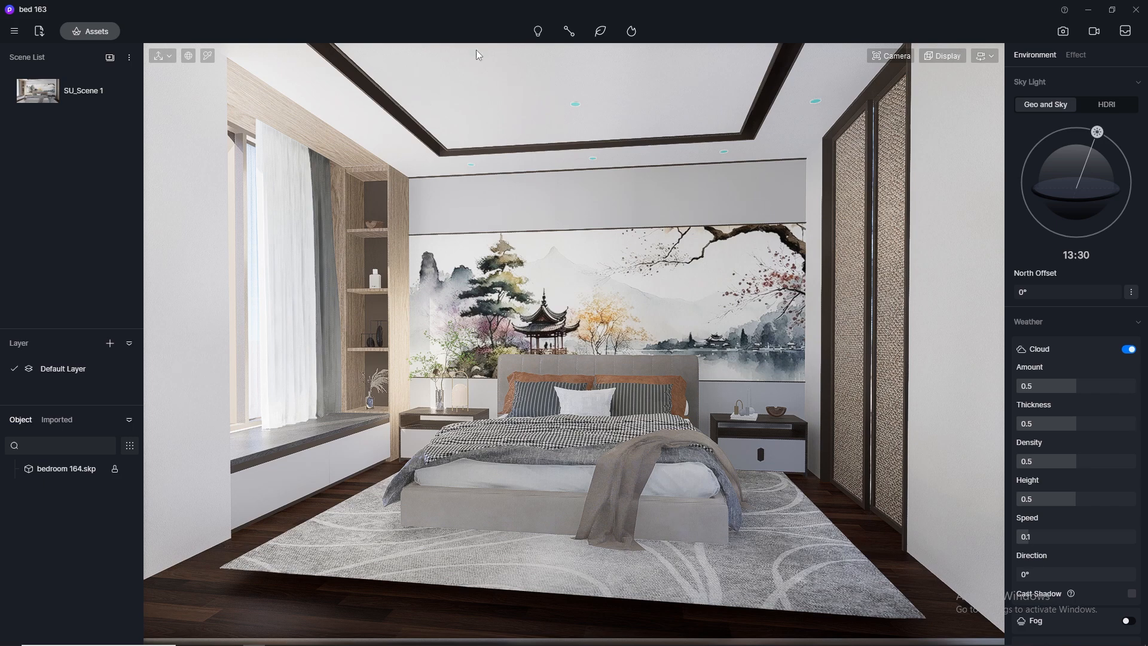
Pick the parq floor material and copy its base color map into the Normal map slot
left_click(208, 56)
left_click(869, 406)
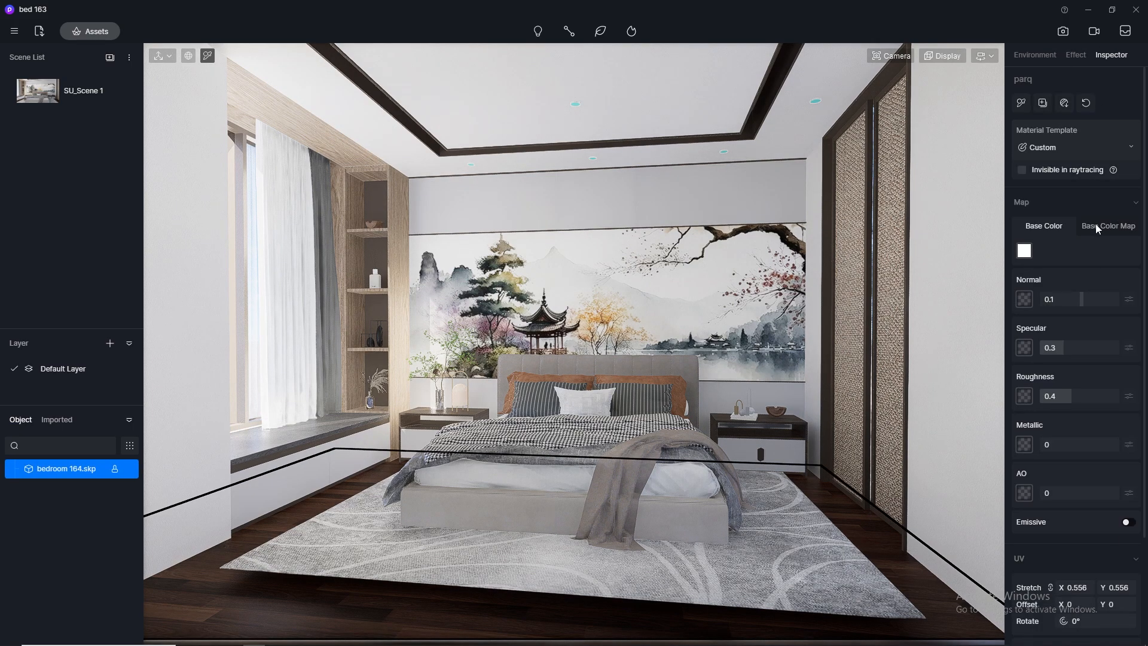
left_click(1024, 254)
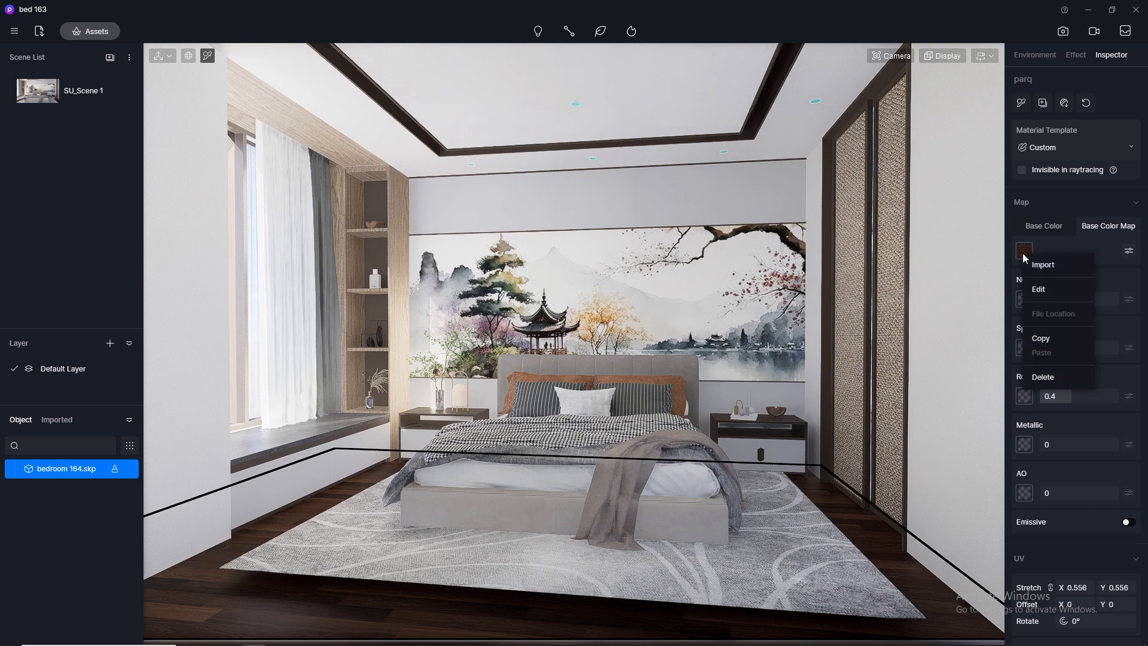
left_click(1044, 338)
left_click(1024, 299)
left_click(1044, 397)
Set the parq floor material's specular to 0.5 and its roughness to 0.3
left_click(1070, 349)
type("0.5")
key("Return")
left_click(1086, 397)
type("0.3")
key("Return")
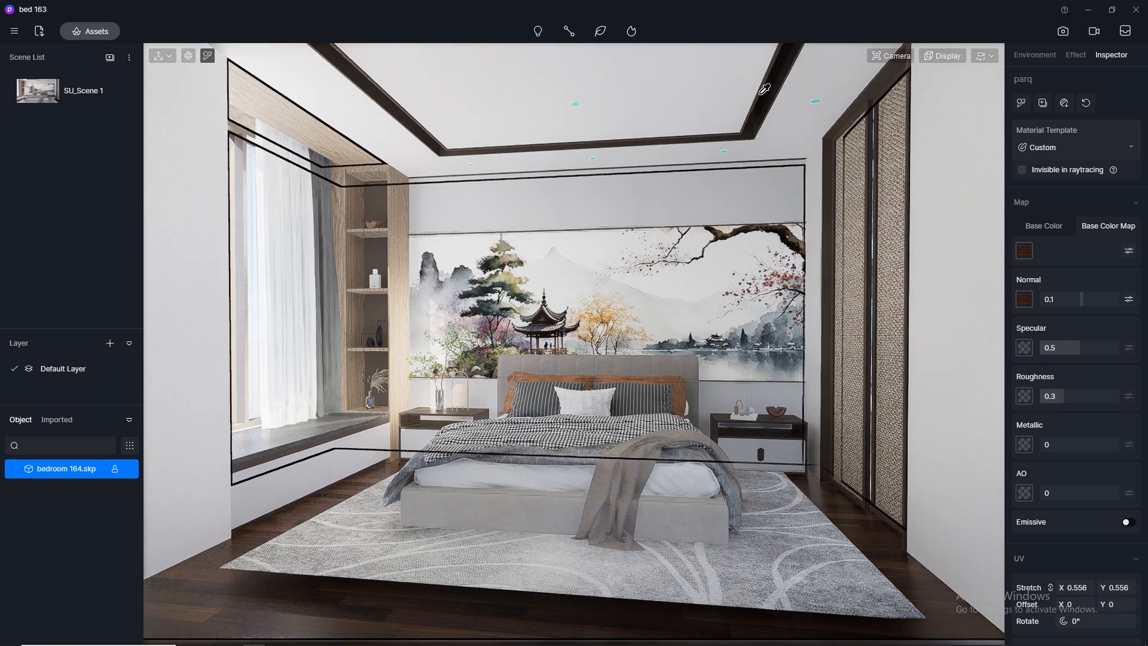
Pick the br dr trim material, switch it to plain Base Color, and set specular to 0.5 and roughness to 0.3
left_click(775, 85)
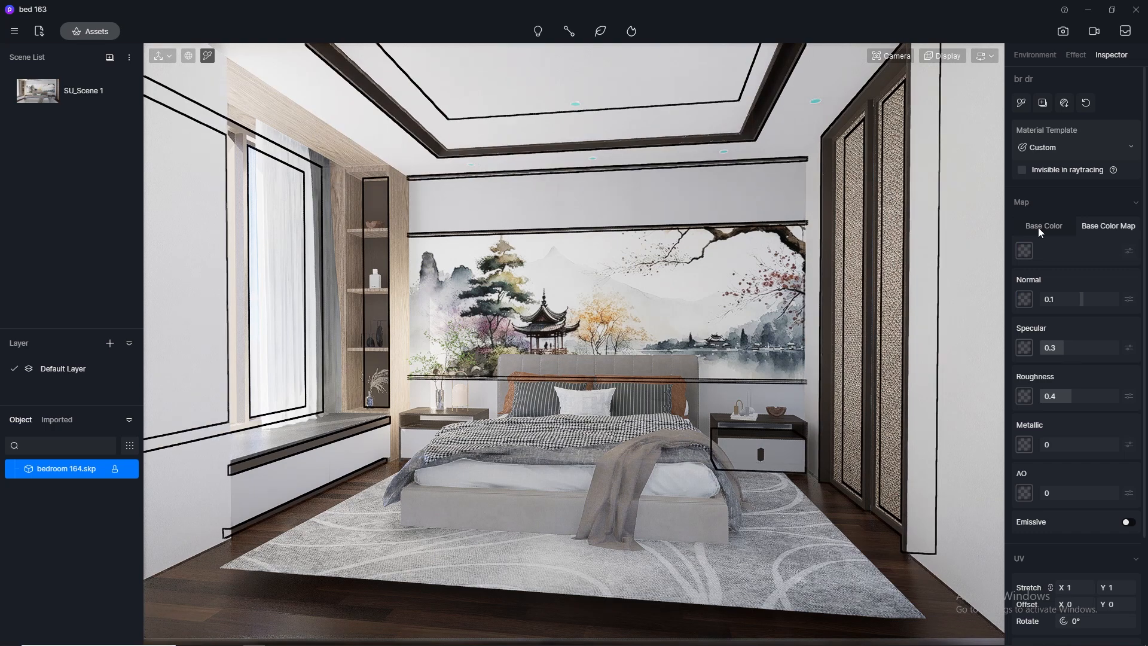
left_click(1065, 347)
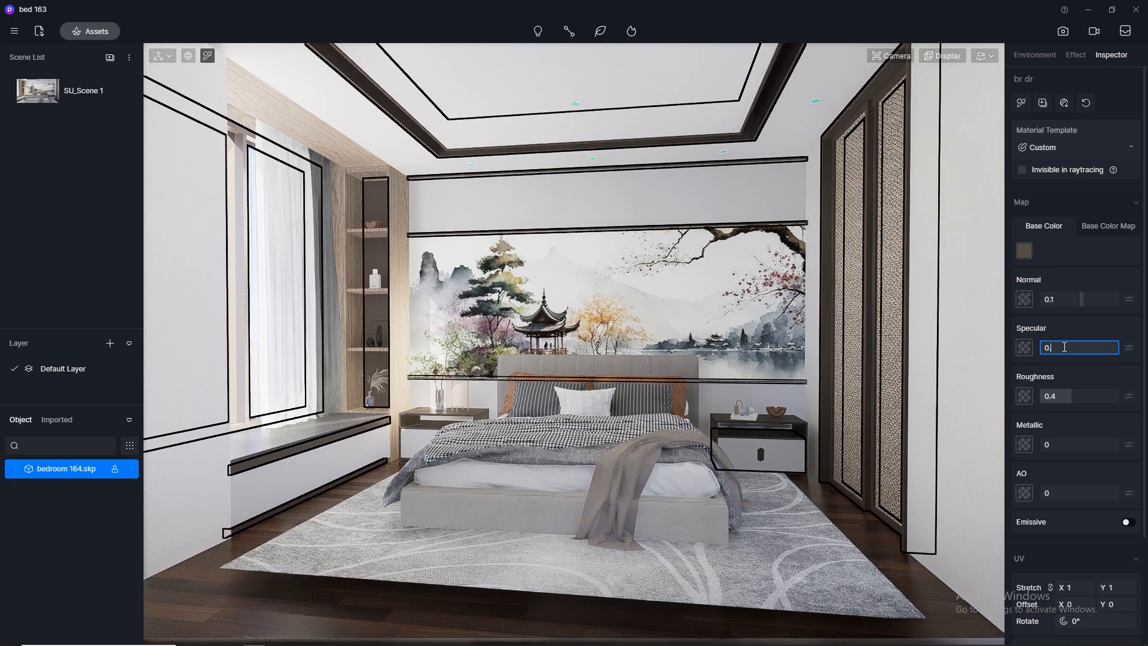
type("0.5")
key("Return")
left_click(1070, 395)
type("0.3")
key("Return")
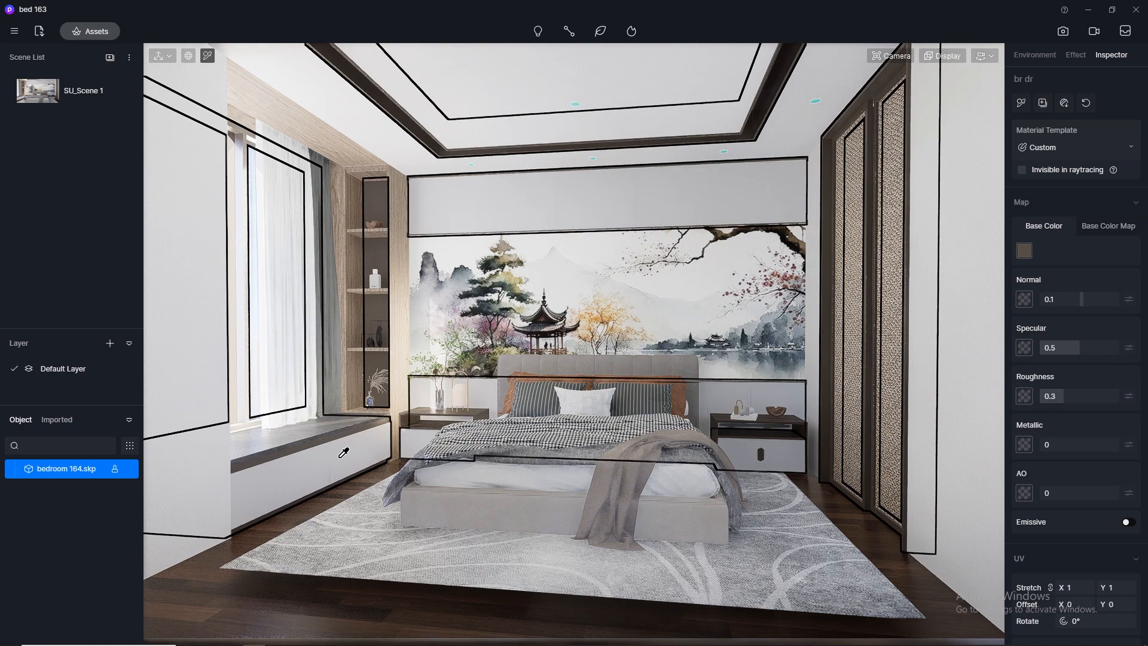
Pick the milk do material on the window seat front and set its specular to 0.5 and roughness to 0.3
left_click(352, 456)
left_click(1064, 352)
key("Return")
left_click(1067, 397)
type("0.5")
key("Return")
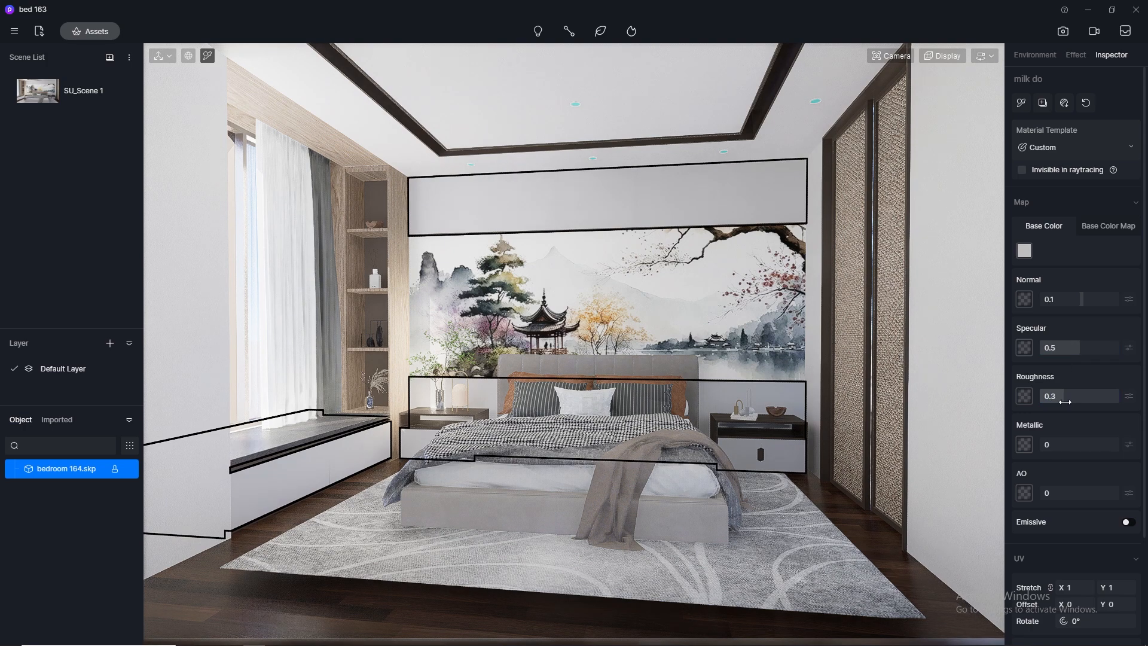
Pick the wp landscape mural material, show its Base Color Map and set its normal strength to 0
left_click(714, 276)
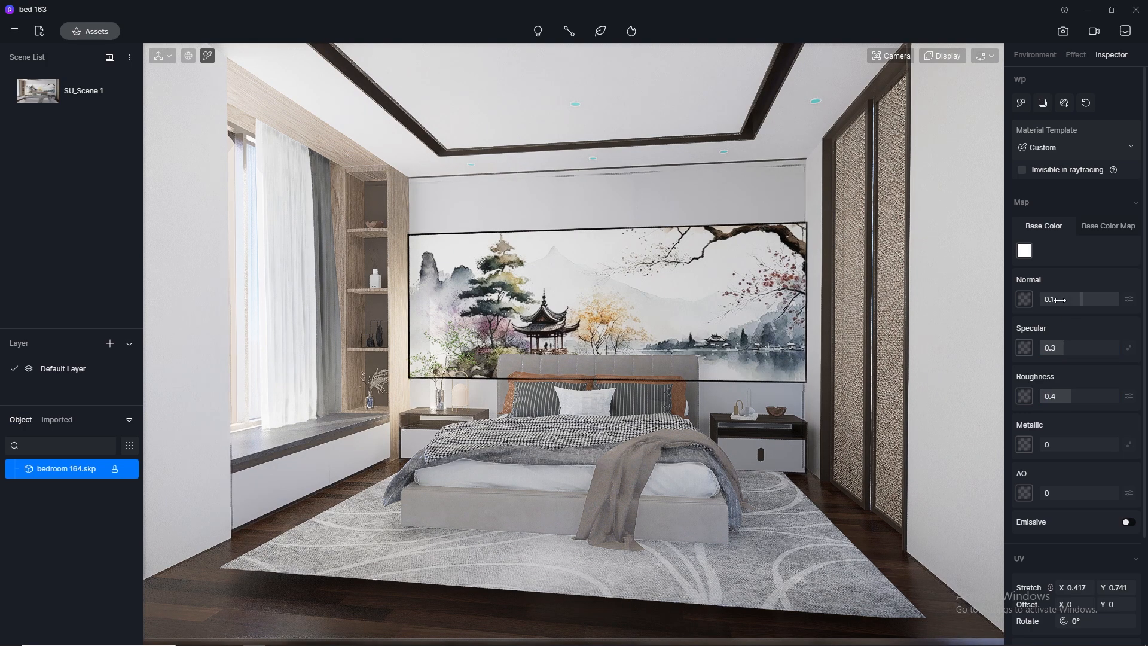
left_click(1113, 231)
left_click(1060, 300)
type("0")
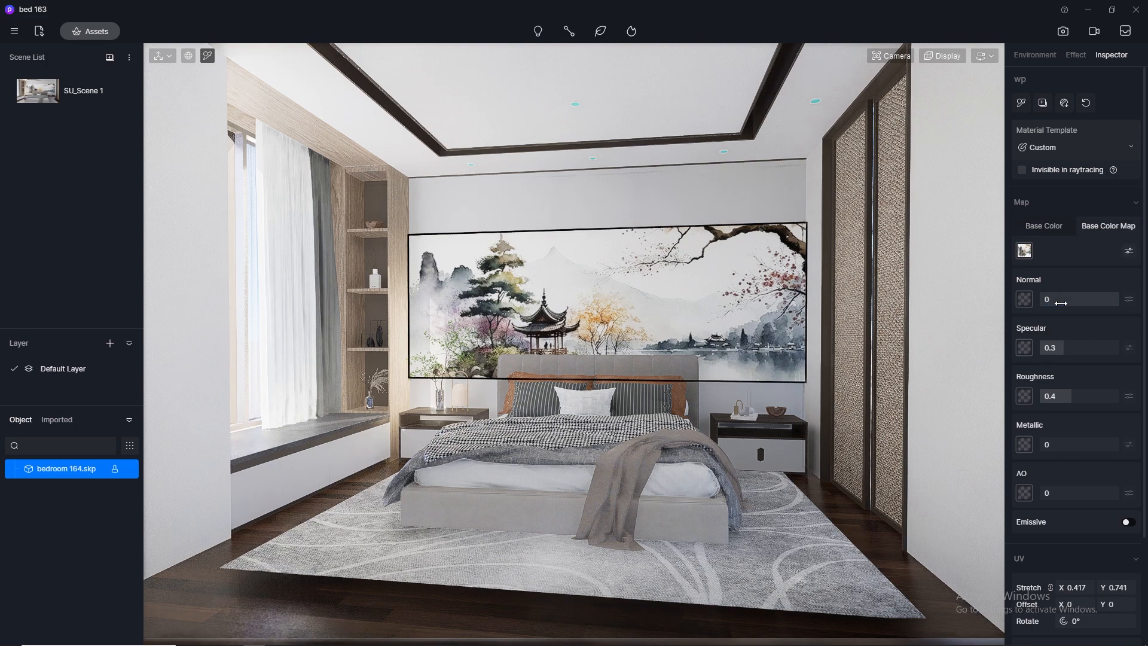
key("Return")
Set the wp mural material's specular to 0.5 and its roughness to 0.35
left_click(1071, 346)
key("Return")
left_click(1062, 397)
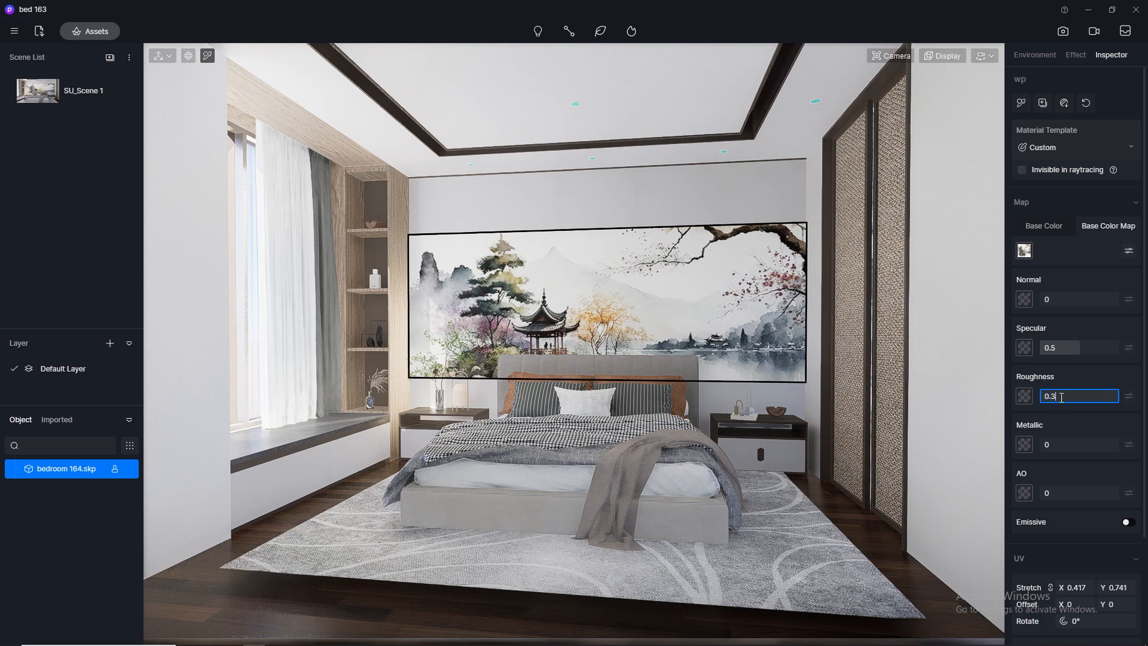
type("0.35")
key("Return")
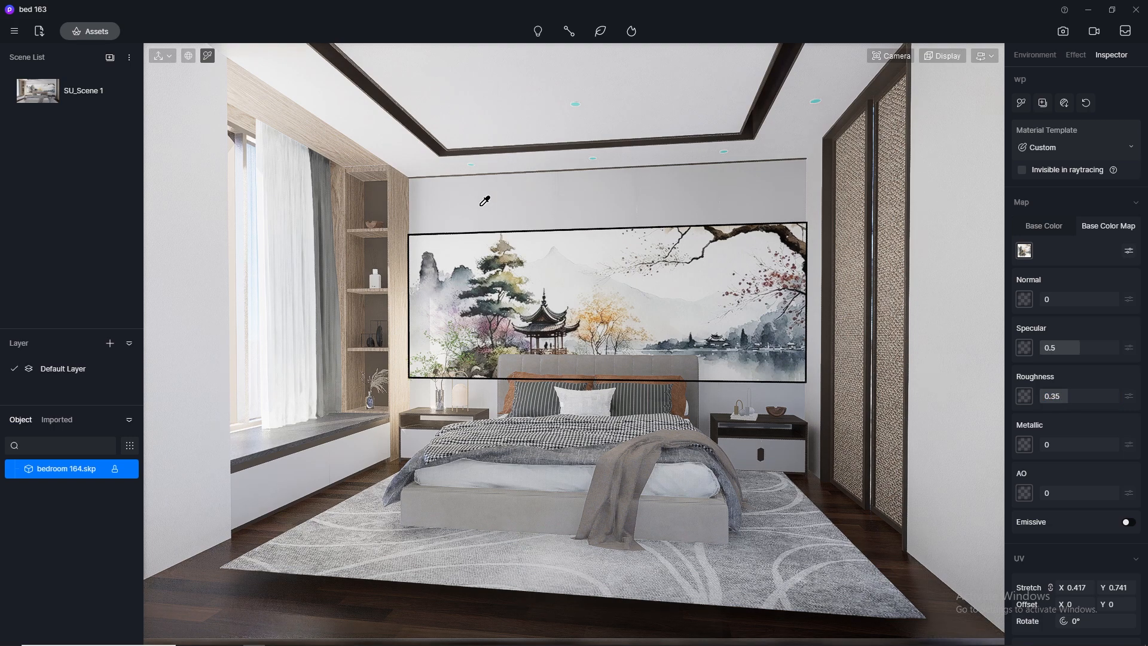
Pick the veneer 1 wood material on the shelf unit and copy its base color map into the Normal map slot
left_click(404, 190)
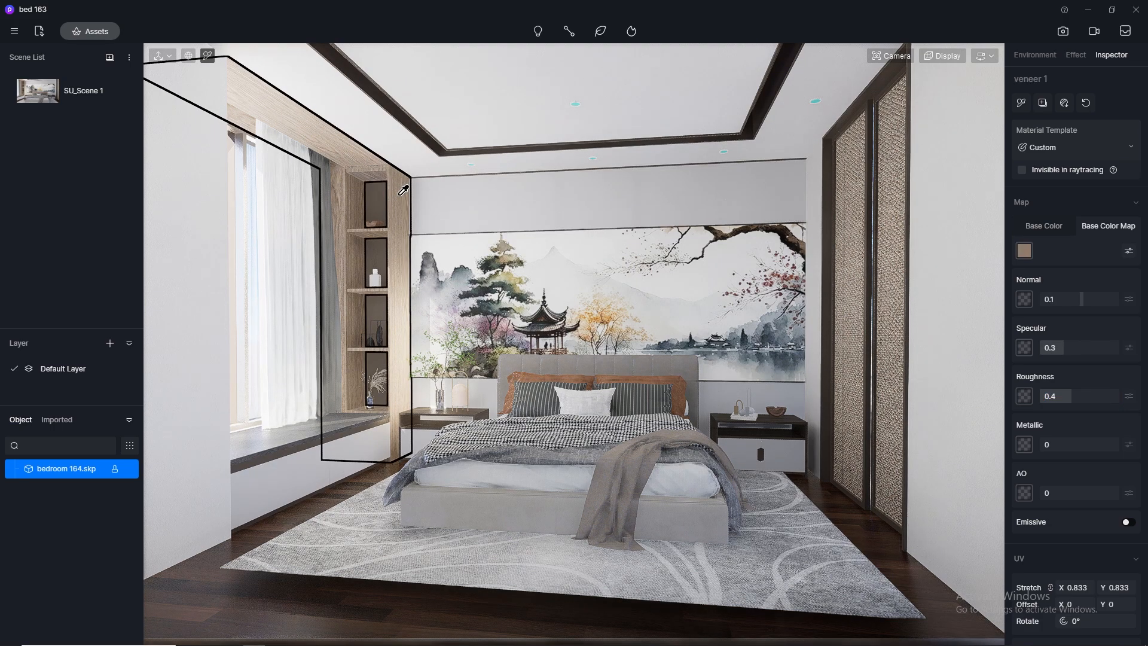
right_click(1025, 249)
left_click(1044, 333)
right_click(1022, 297)
left_click(1045, 397)
Set the veneer 1 material's specular to 0.5 and its roughness to 0.3
left_click(1046, 346)
type("0.5")
key("Return")
left_click(1057, 396)
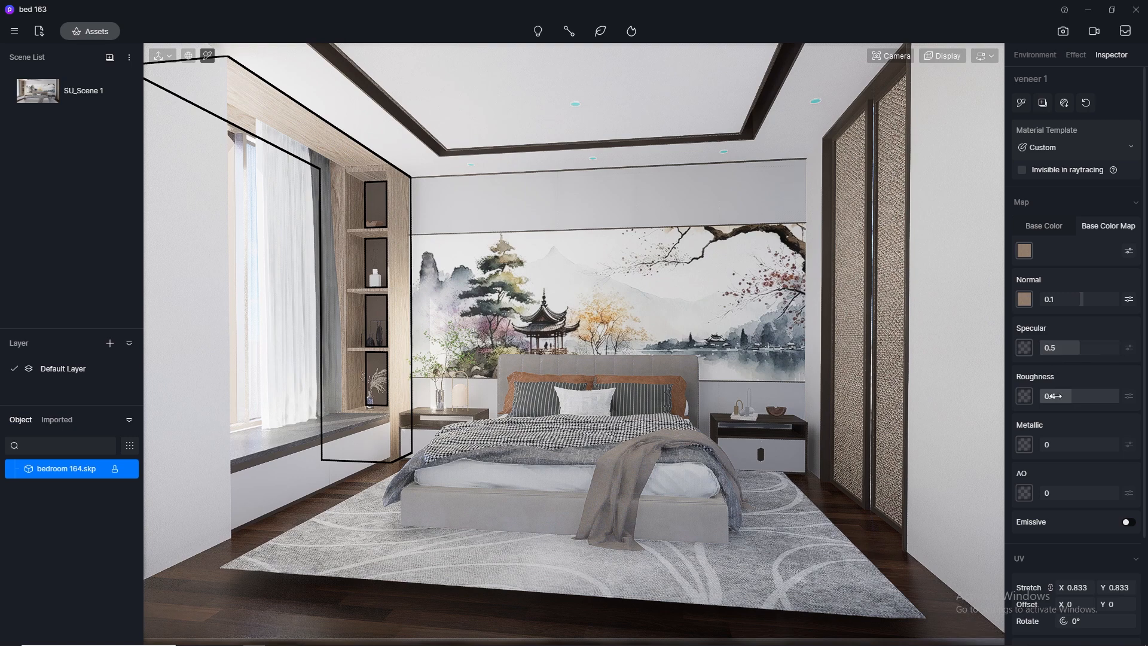
type("0.3")
key("Return")
Pick the plaster wall material, copy its base color map into the Normal map slot and set its roughness to 0.8
left_click(966, 436)
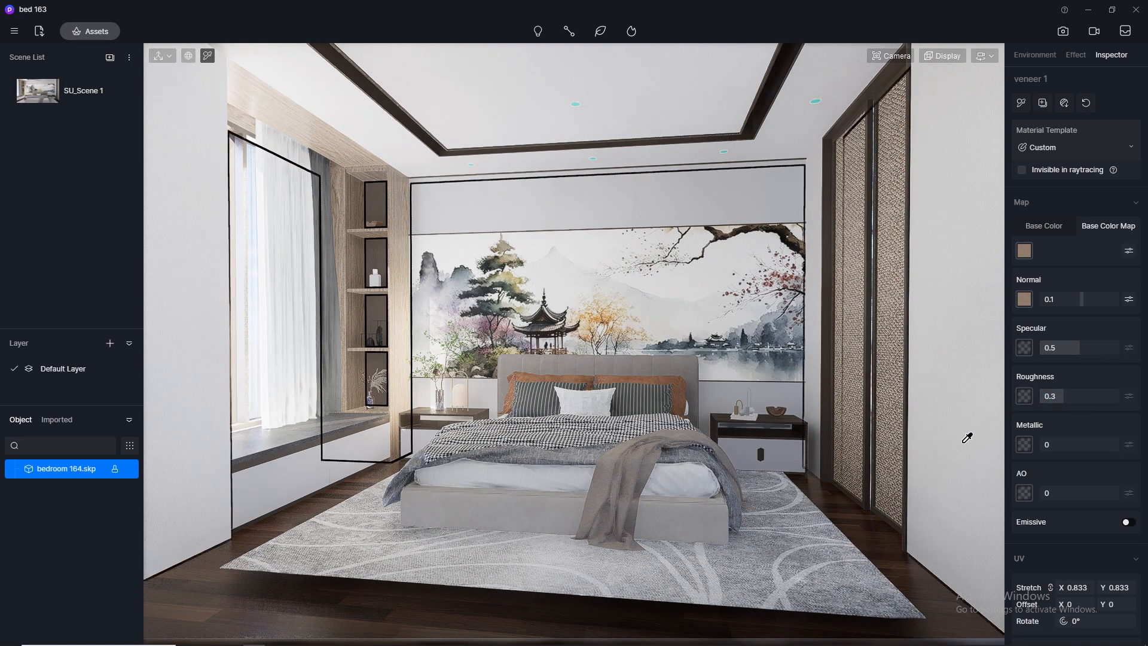
left_click(1025, 251)
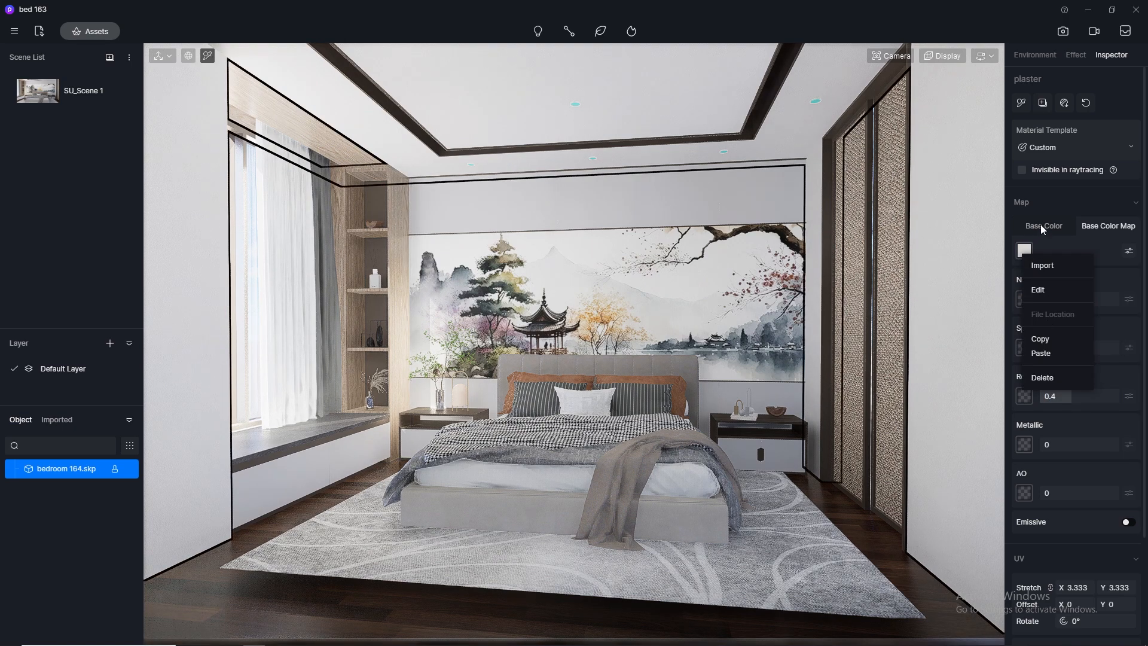
left_click(1043, 225)
left_click(1027, 257)
left_click(1045, 333)
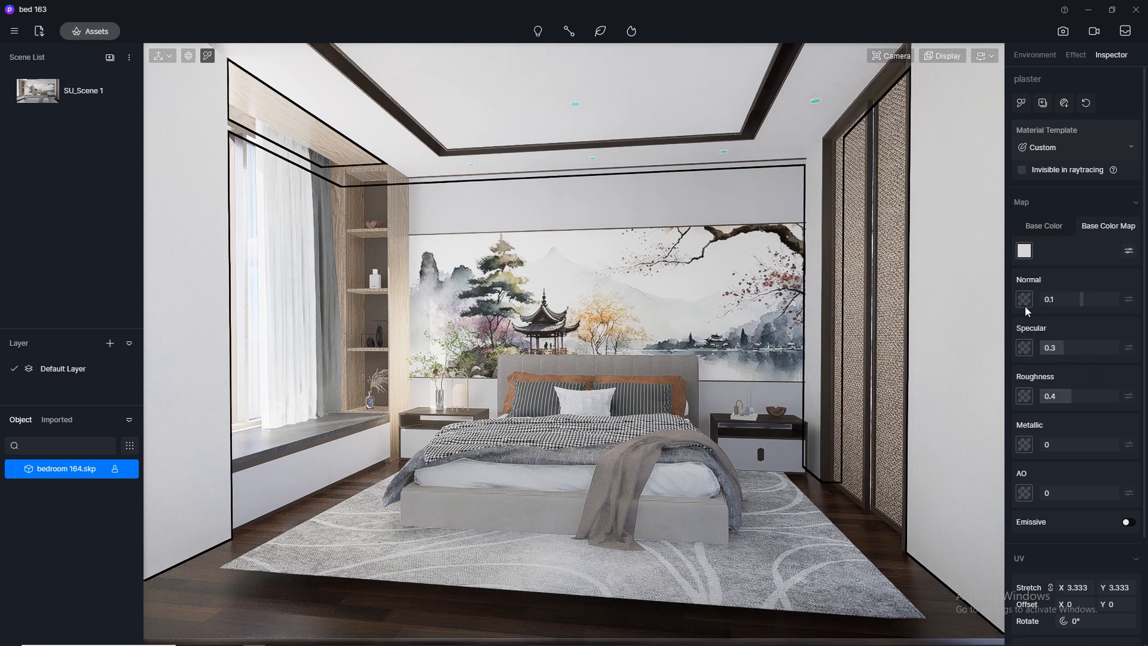
left_click(1024, 299)
left_click(1043, 395)
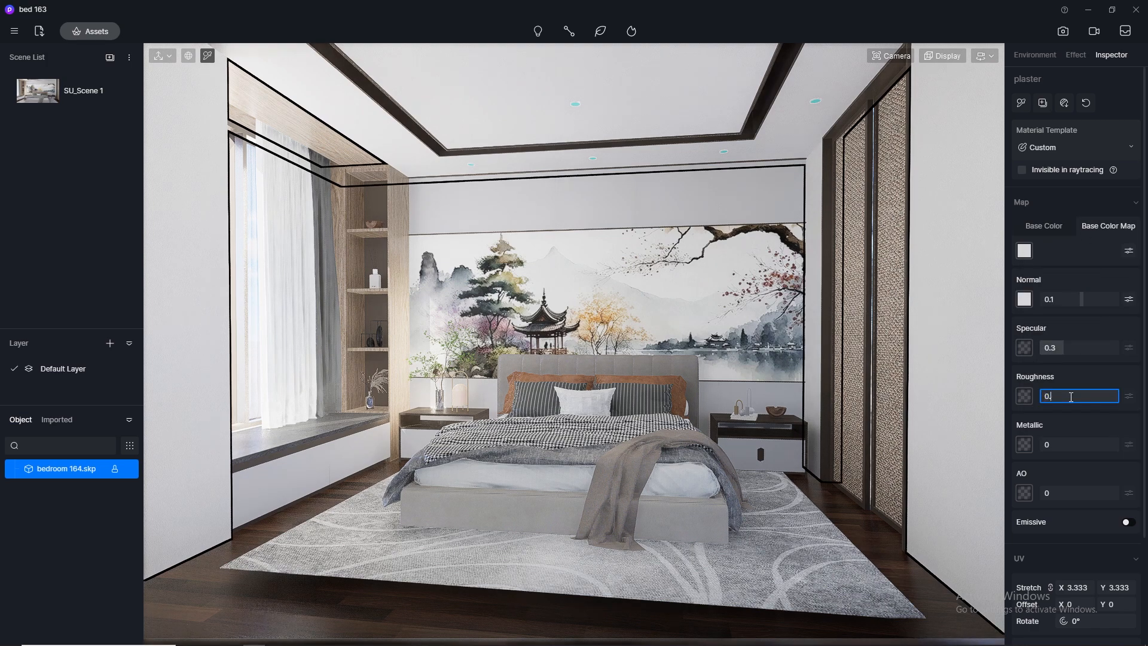
Save the project
left_click(14, 31)
mouse_move(41, 62)
left_click(167, 128)
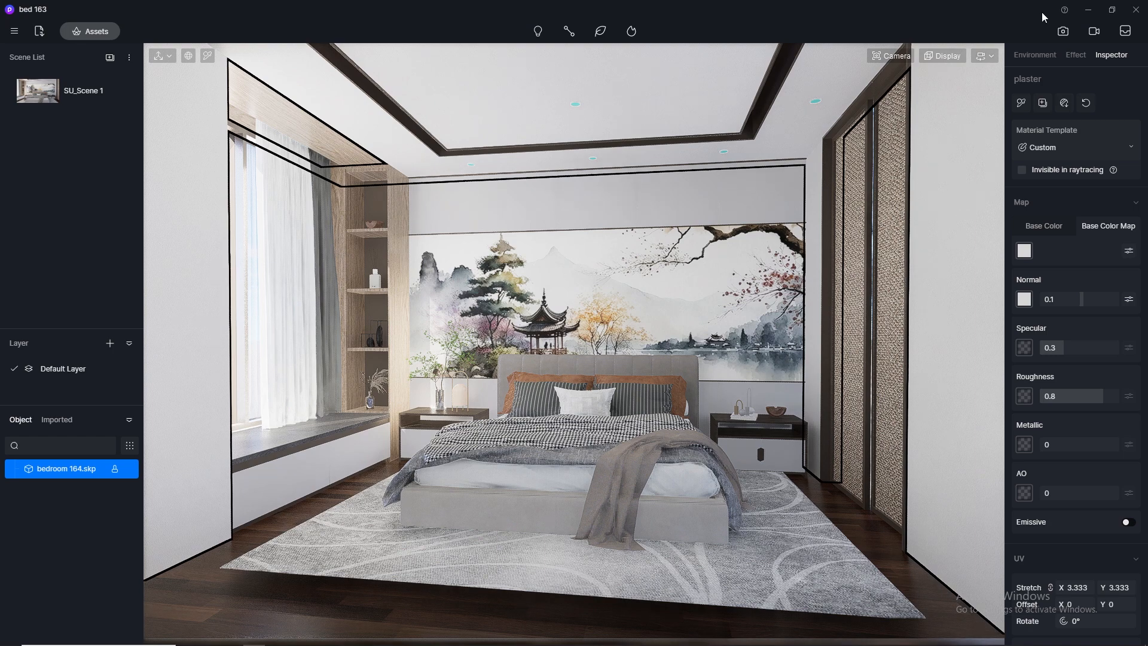
Switch the viewport navigation to Orbit and turn the view toward the window and shelf unit
scroll(309, 236, "up", 3)
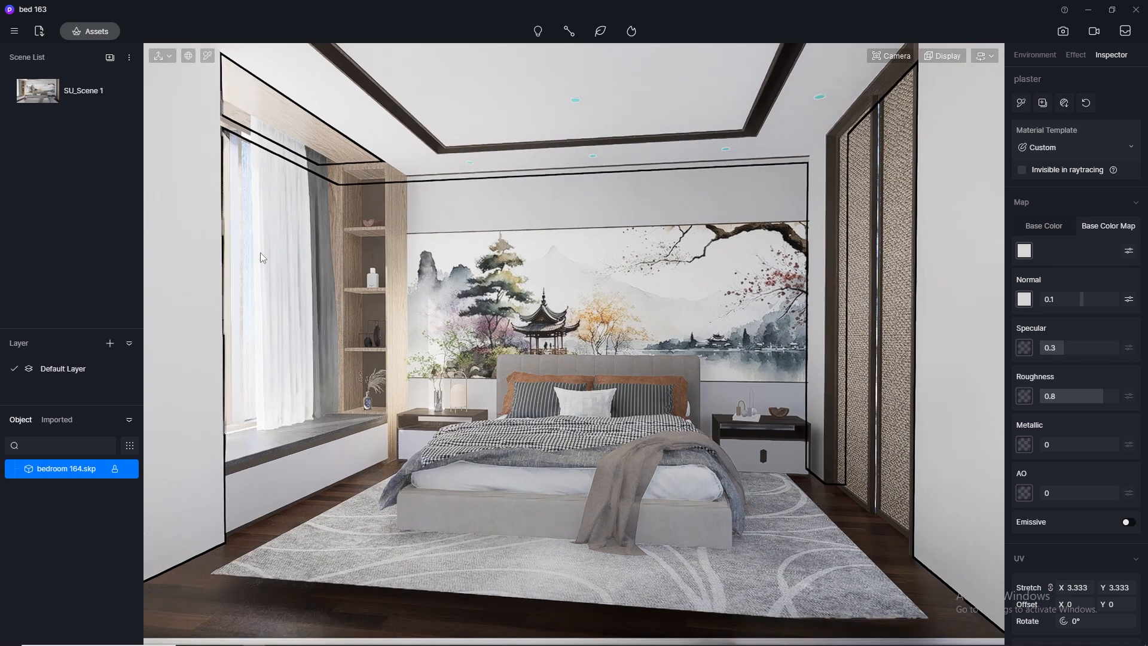
left_click(984, 55)
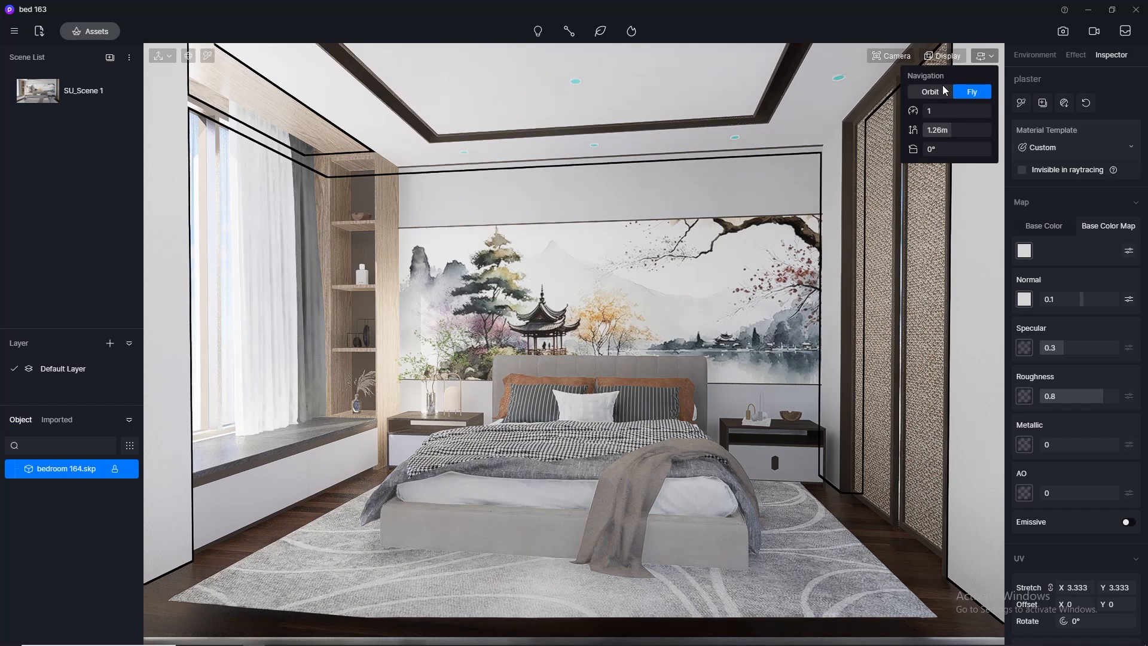
scroll(454, 302, "up", 3)
middle_click_drag(453, 303, 496, 323)
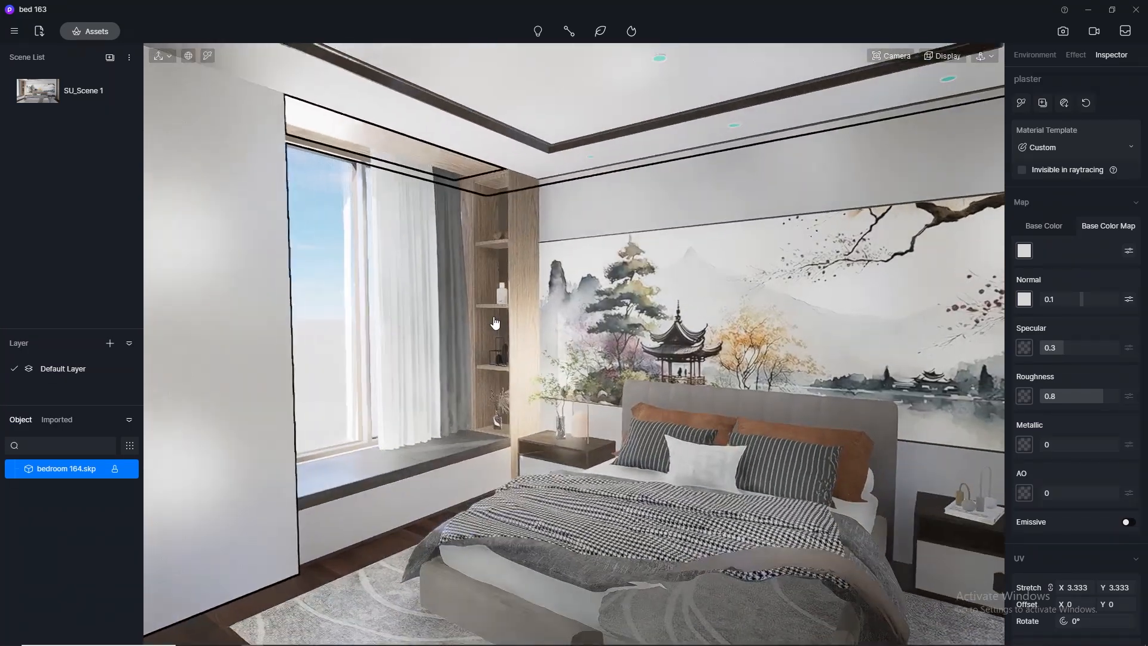
Open the asset library's online materials, go to the favourites and bring up the account login
left_click(92, 33)
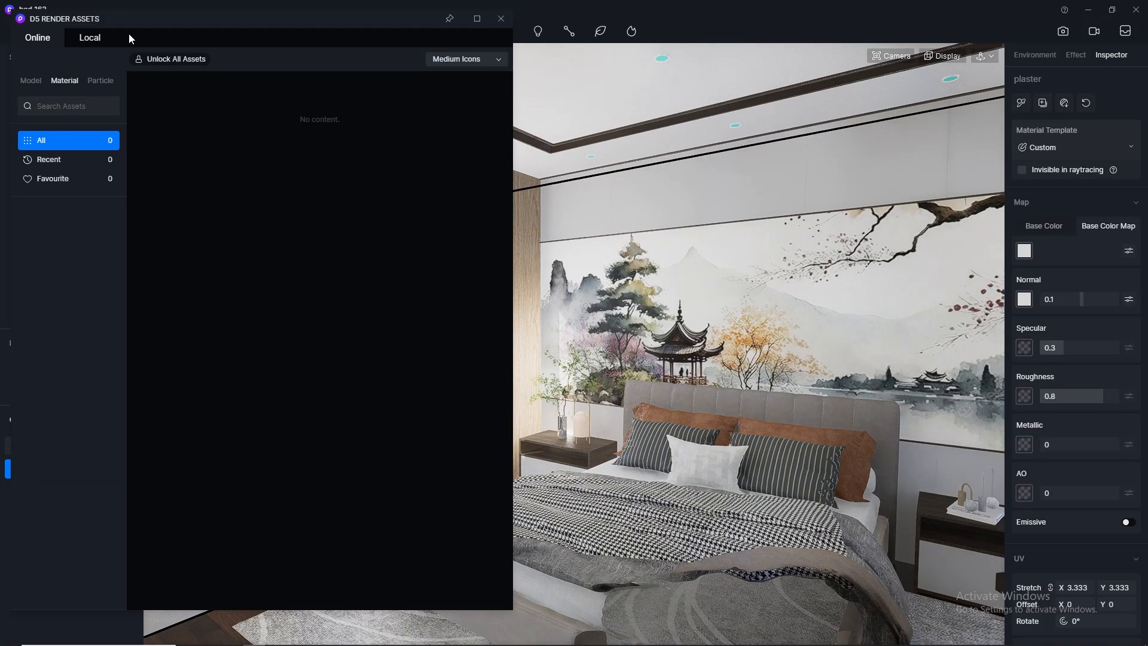
left_click_drag(130, 38, 711, 100)
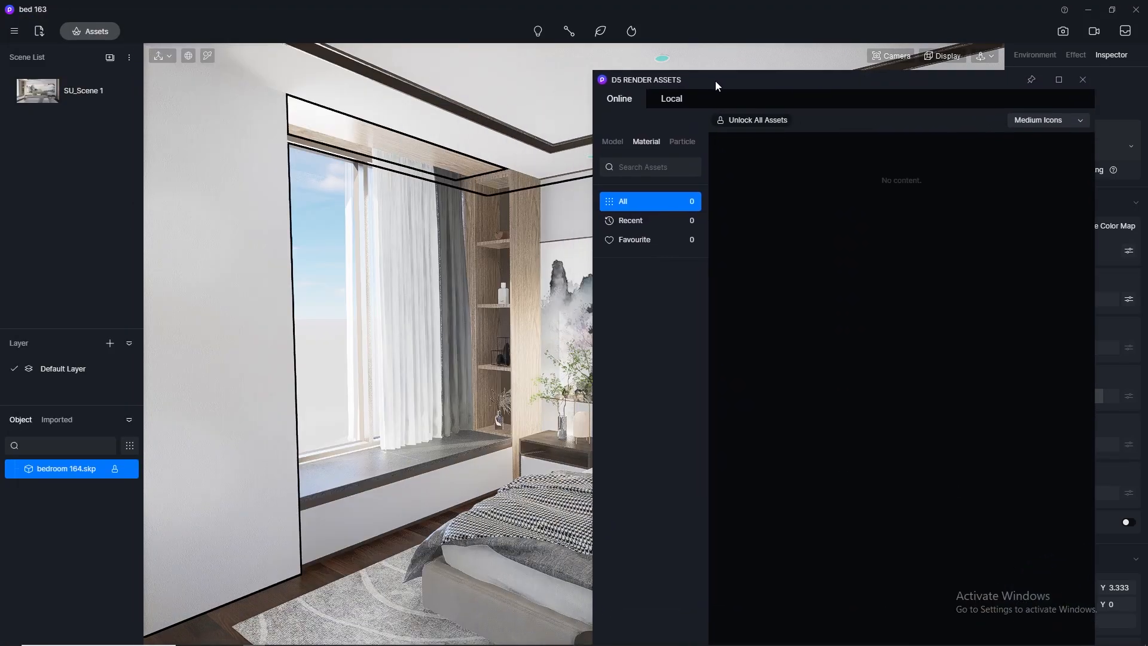
left_click(660, 220)
left_click(647, 239)
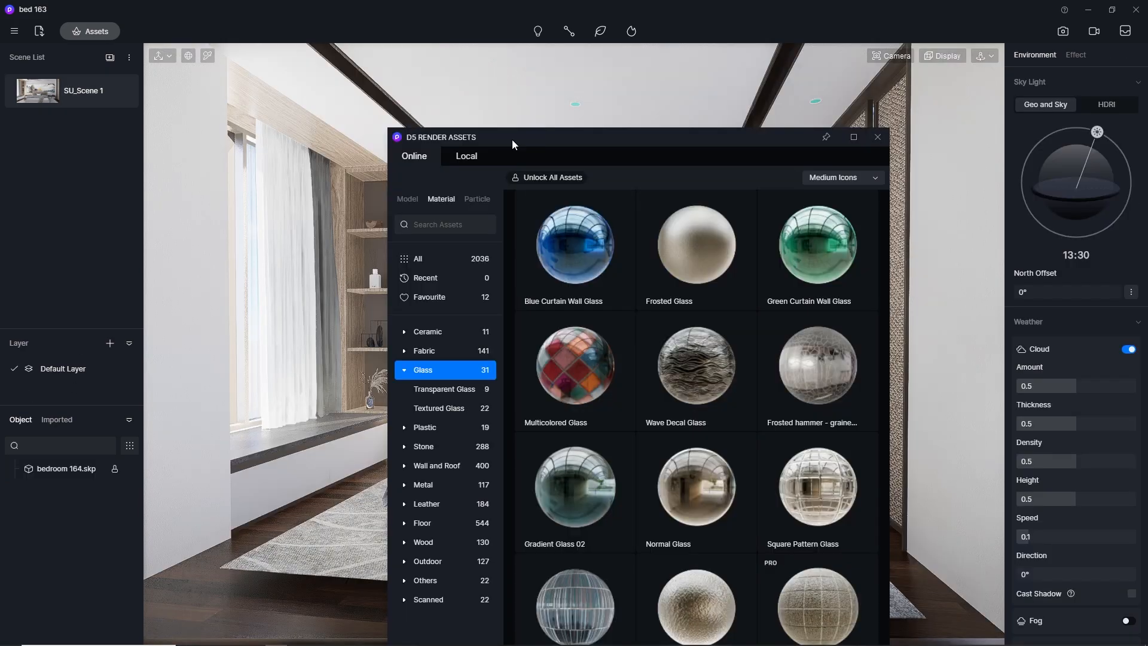
left_click_drag(512, 139, 560, 95)
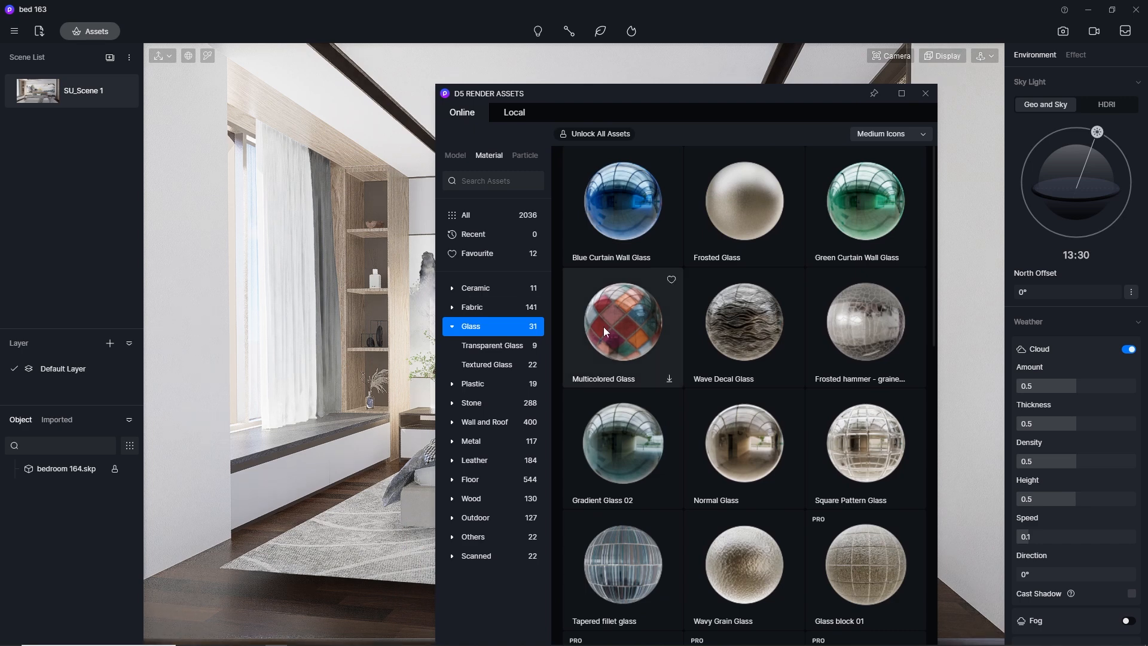
Choose Normal Glass from the library's Glass materials and apply it to the bedroom window pane
left_click(746, 469)
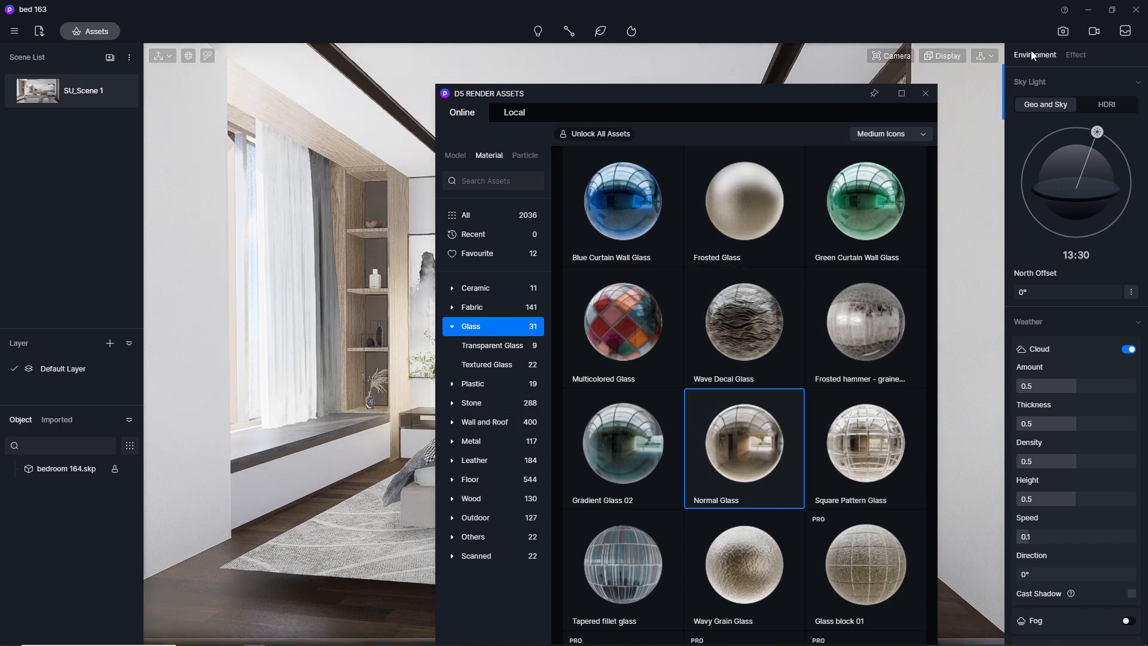
left_click(922, 100)
scroll(336, 263, "up", 5)
right_click_drag(393, 278, 361, 315)
right_click_drag(261, 342, 409, 361)
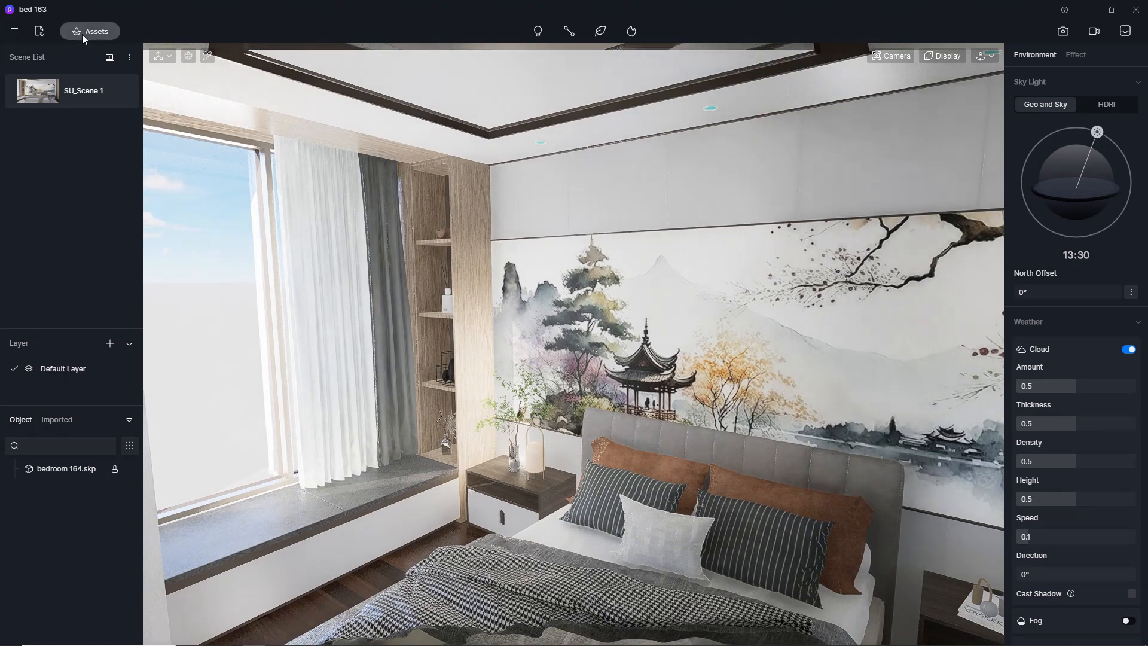
left_click(81, 34)
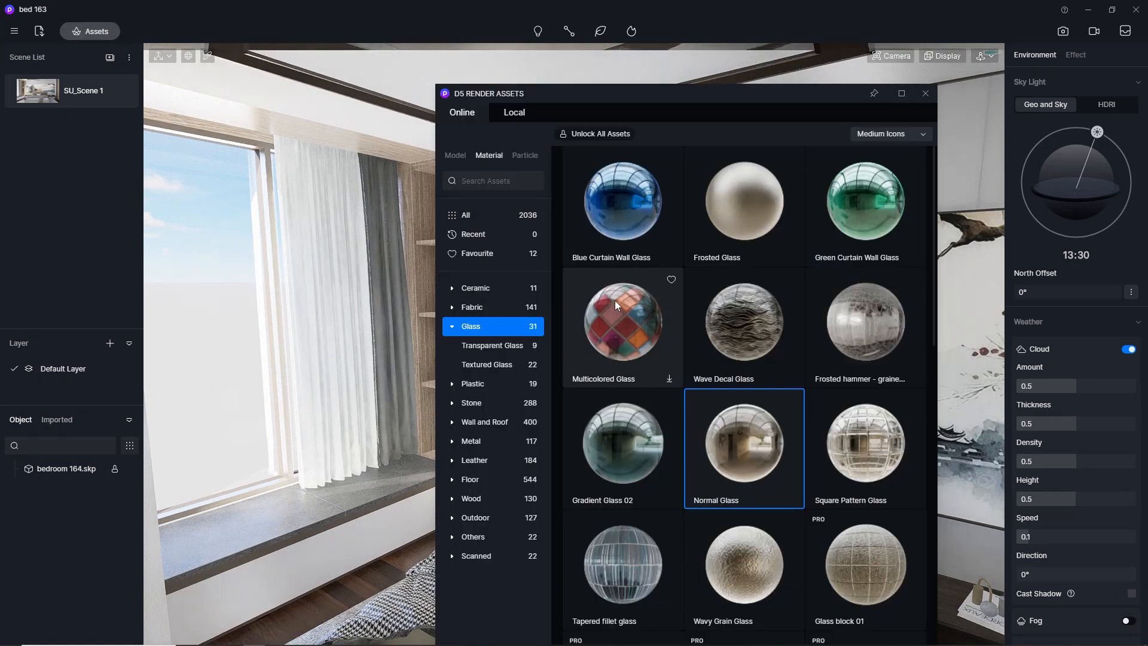
left_click(210, 378)
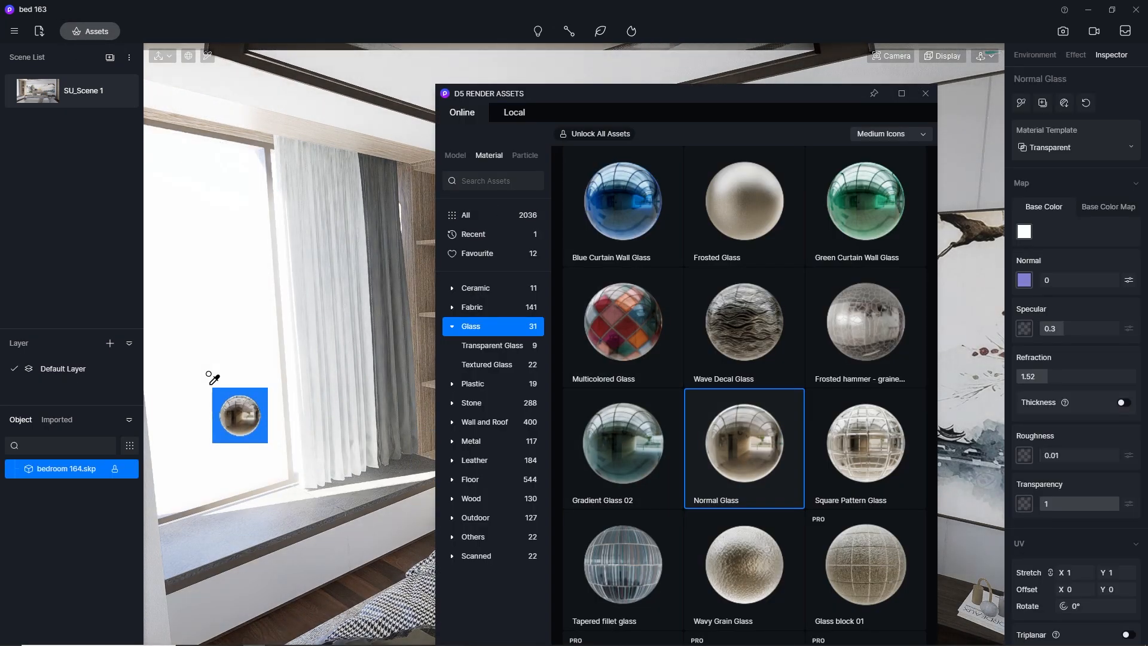
key("Escape")
From the favourite materials, apply White Gauze Curtain3 to the white sheer curtain and Grey Gauze Curtain to the grey drape
left_click(477, 253)
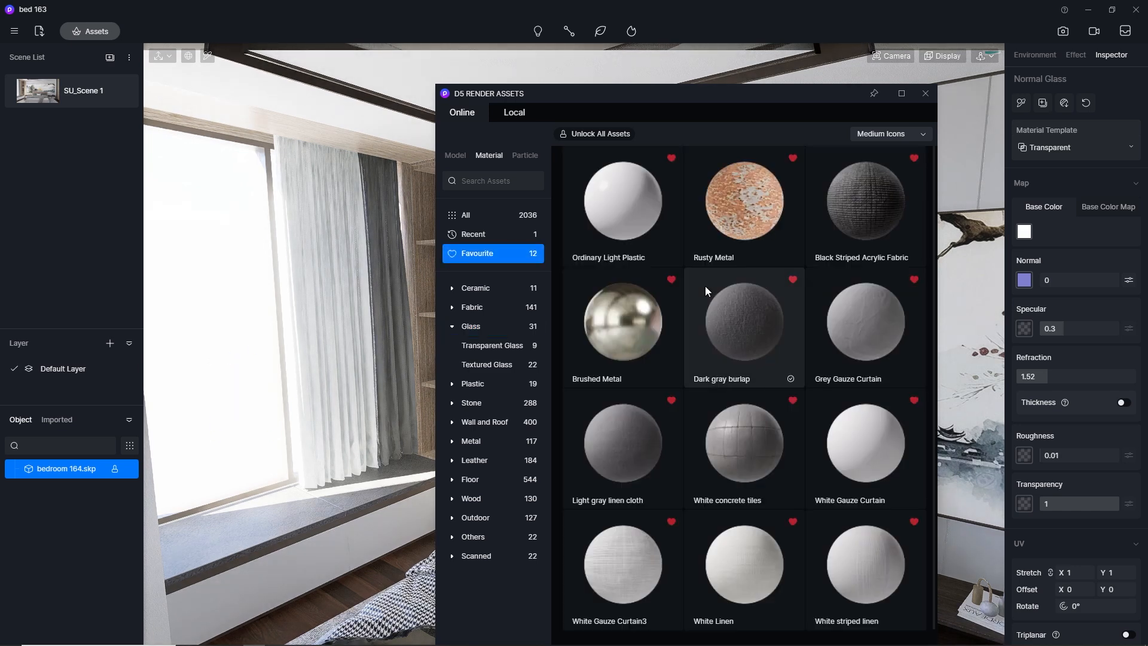
scroll(848, 418, "down", 1)
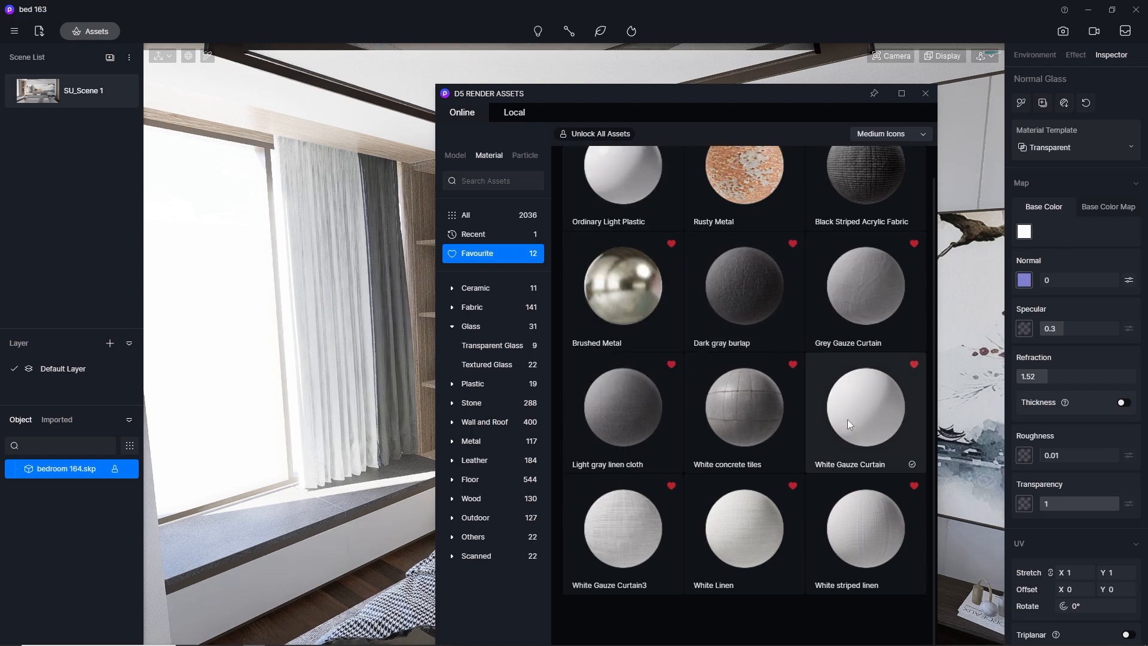
left_click(627, 526)
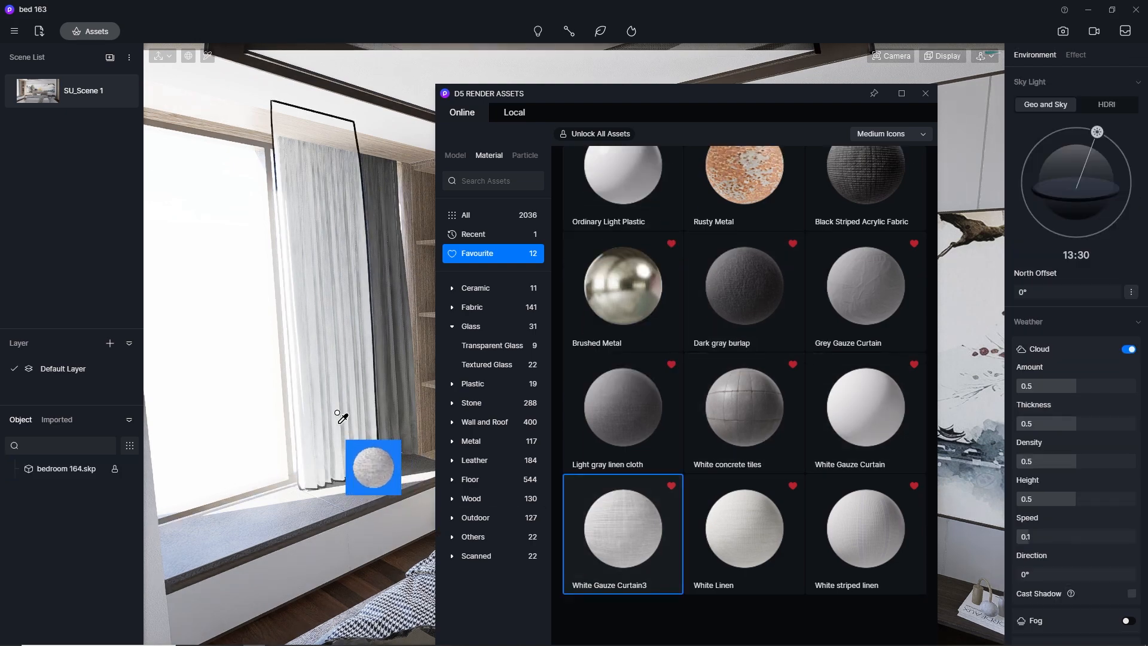
left_click(367, 455)
left_click(808, 323)
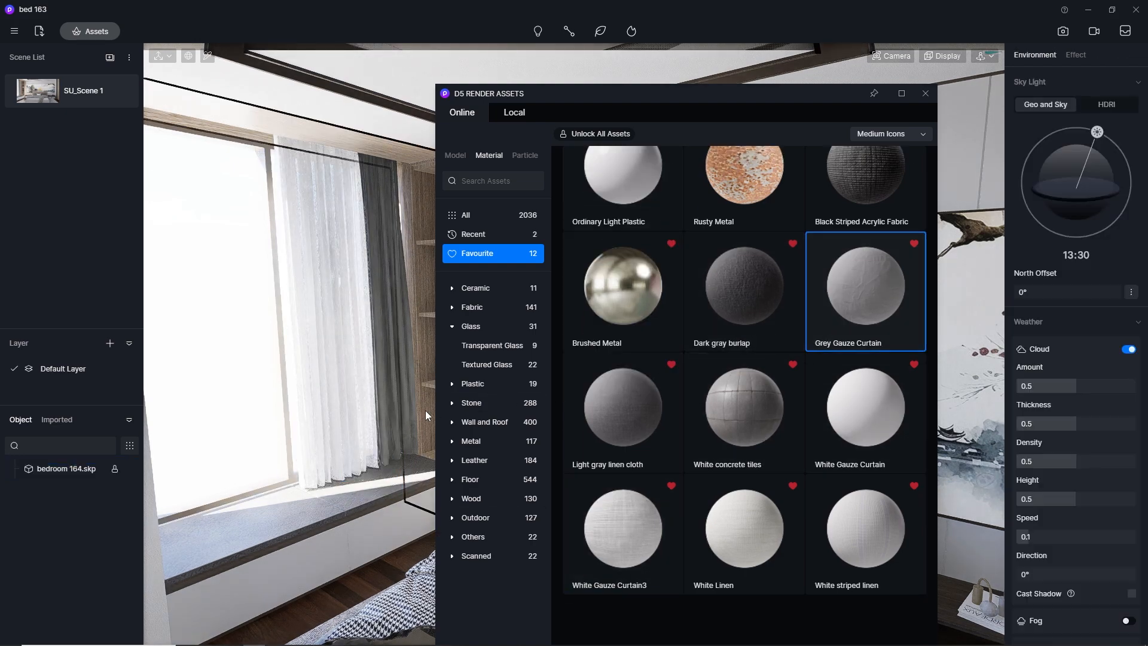
left_click(402, 386)
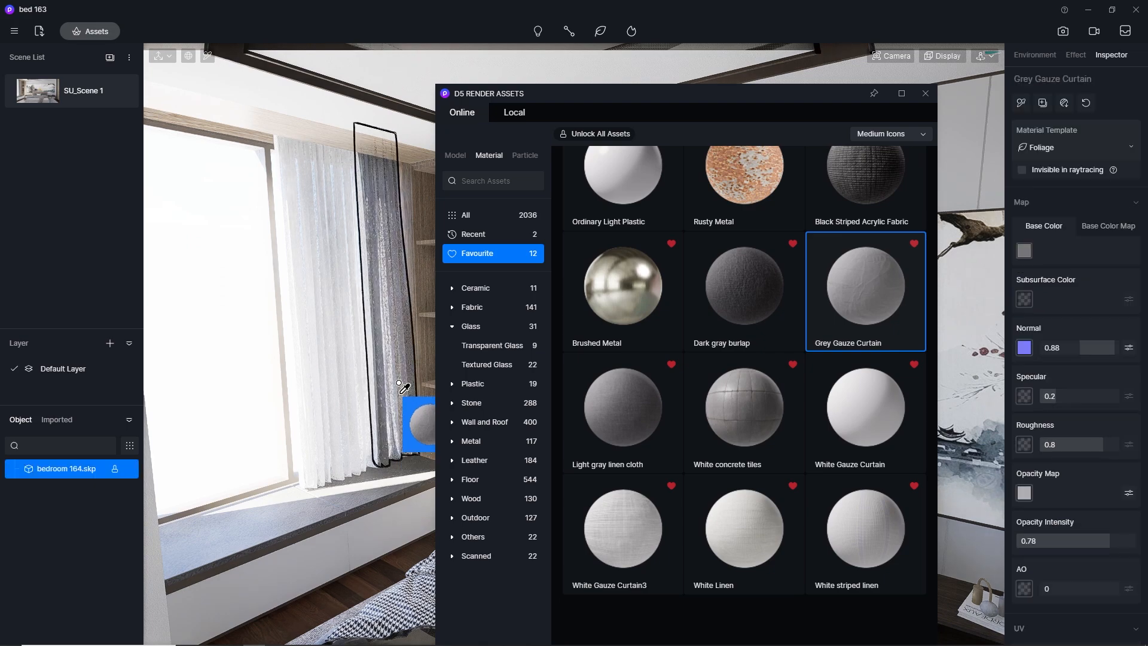
Apply the Light gray linen cloth material to the top of the window seat and close the asset library
left_click_drag(543, 92, 657, 63)
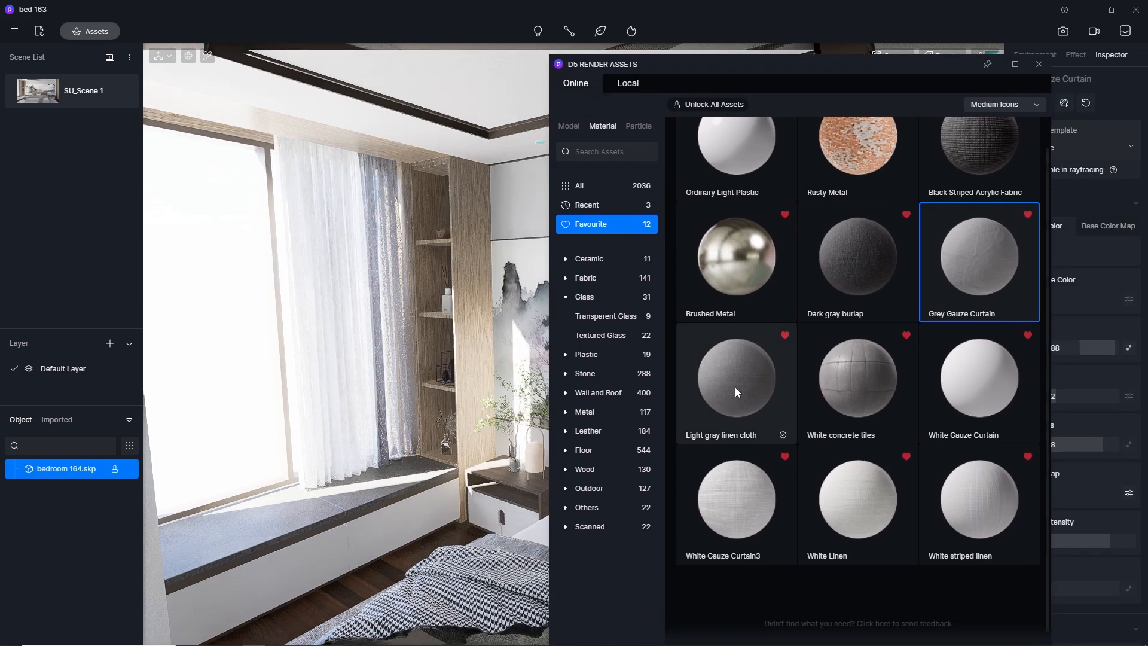
left_click(736, 392)
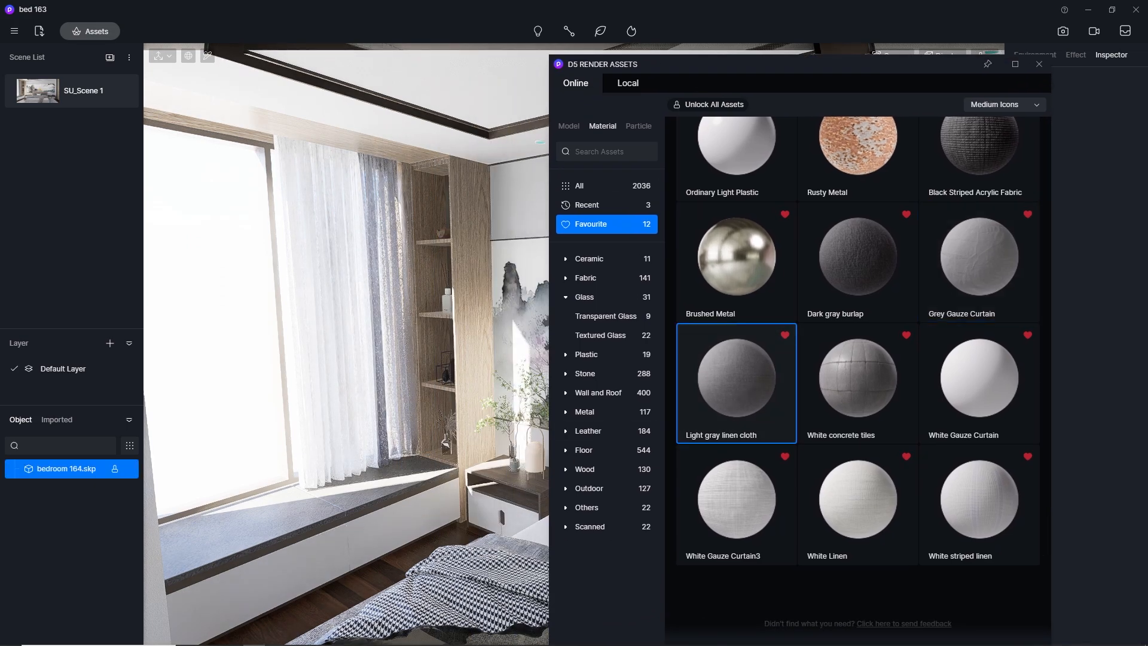
left_click(251, 518)
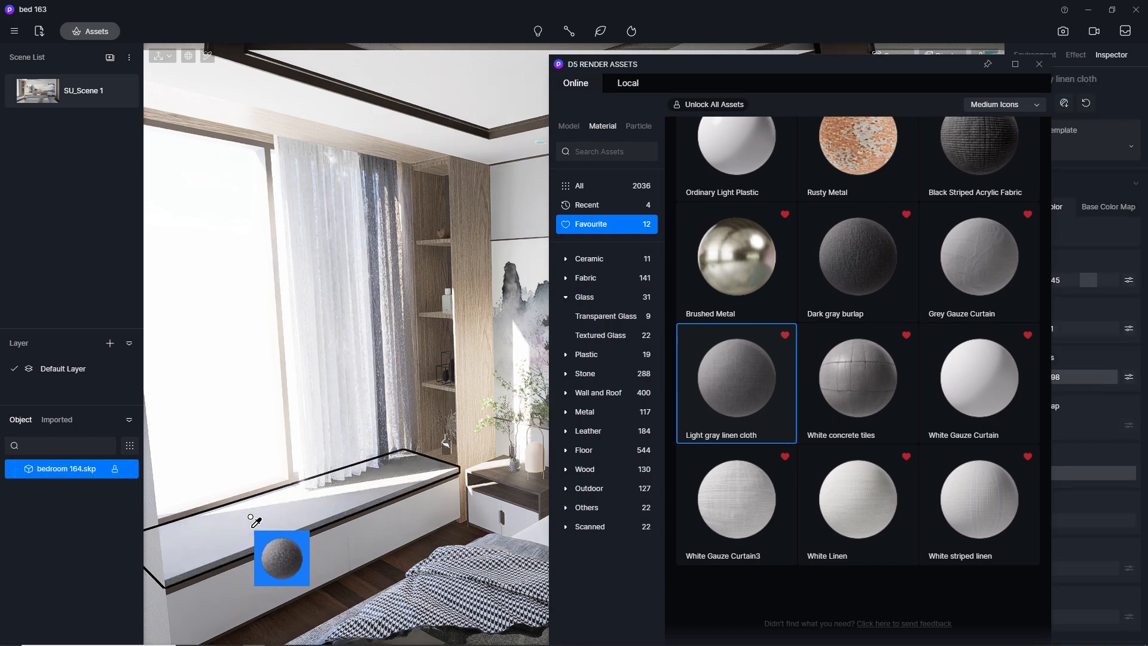
left_click(1039, 64)
scroll(324, 521, "up", 3)
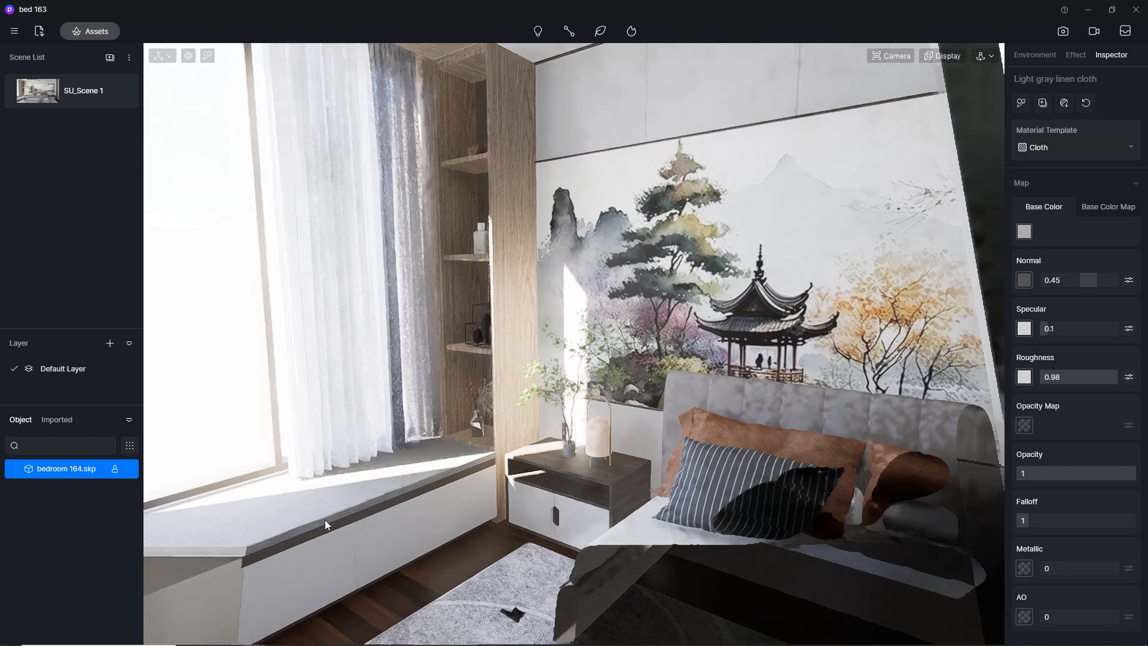
Apply the Light gray linen cloth material to the bed's upholstered headboard and close the asset library
scroll(428, 479, "down", 2)
middle_click_drag(429, 479, 532, 521)
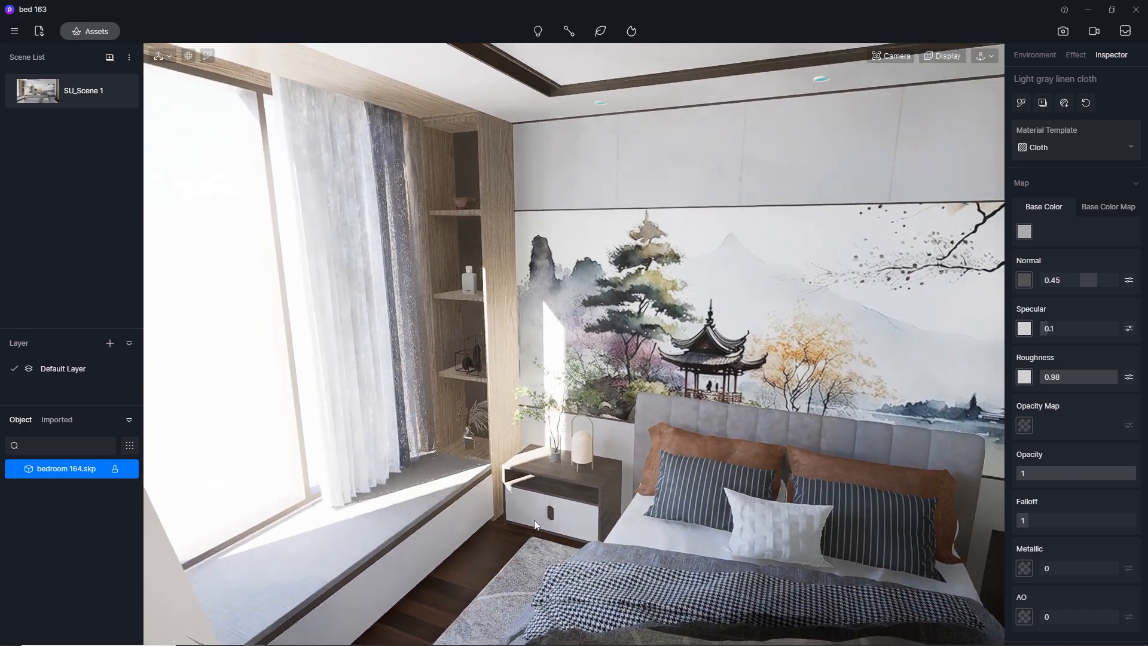
left_click(93, 33)
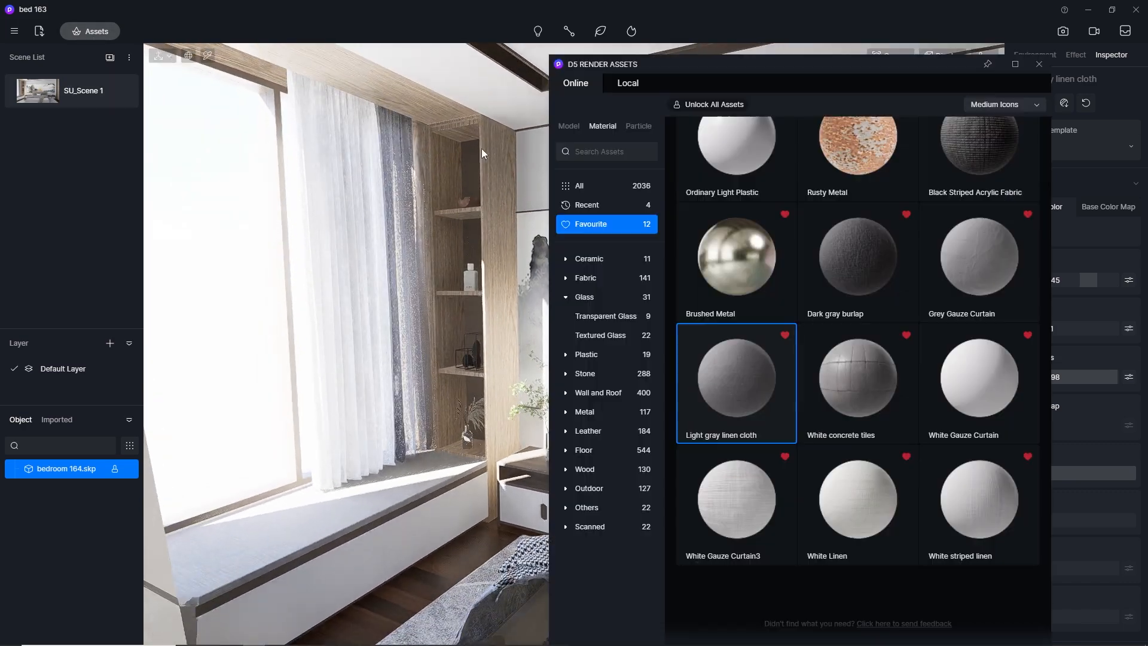
left_click_drag(648, 91, 845, 144)
left_click_drag(936, 415, 685, 400)
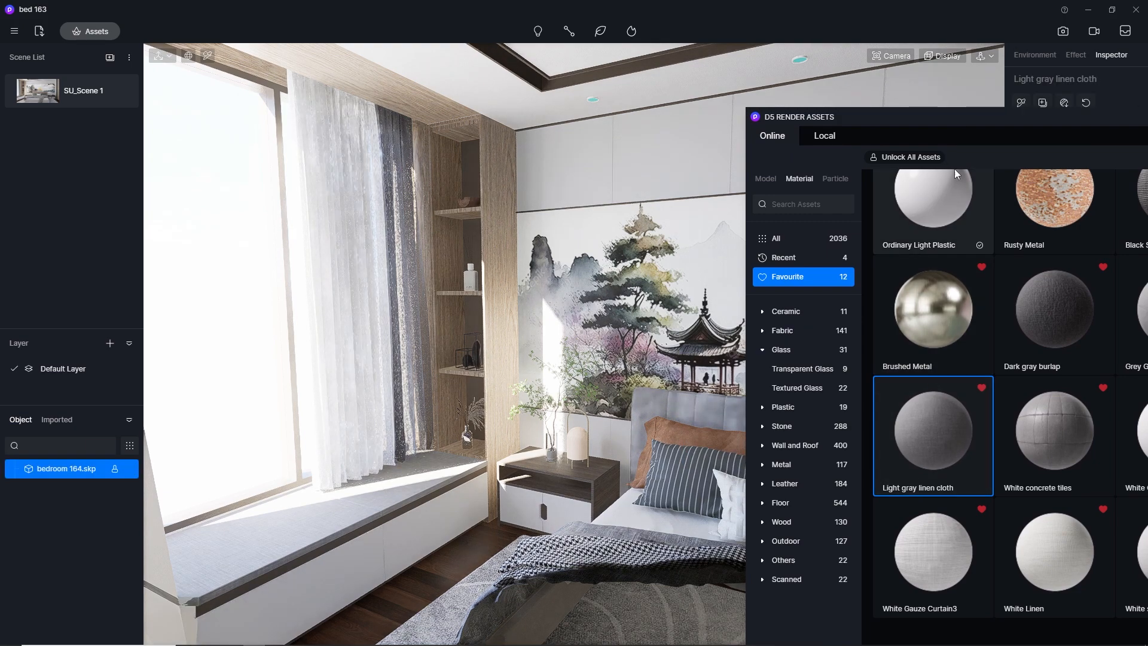
left_click_drag(992, 122, 613, 177)
left_click(758, 171)
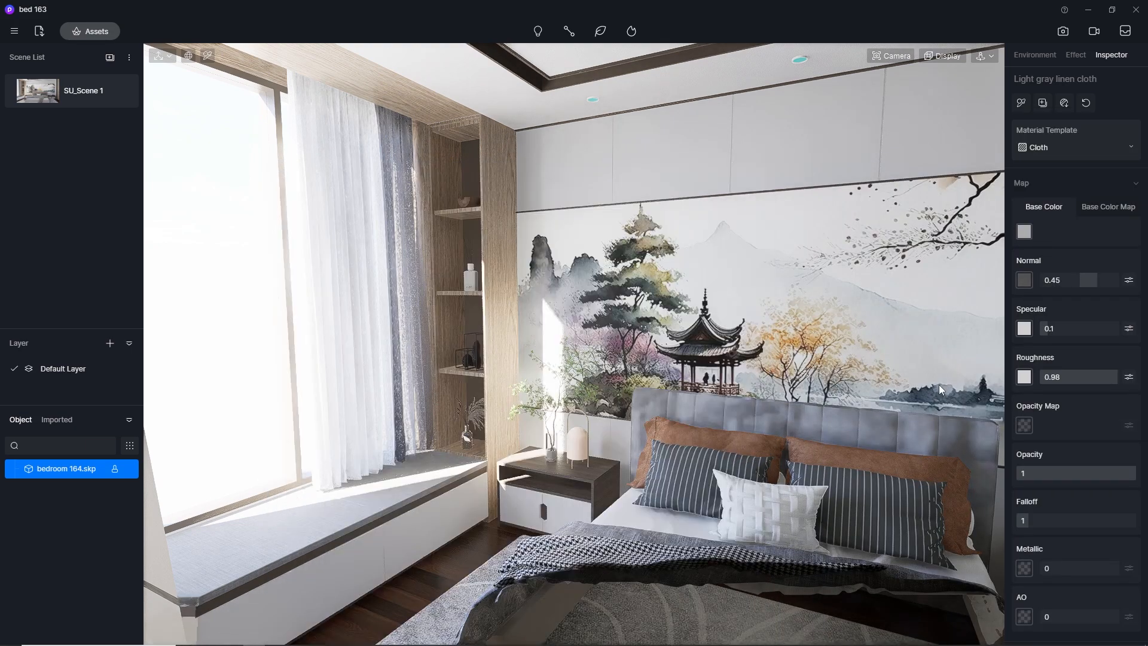
Set the light gray linen cloth's UV stretch to 100 in both X and Y
scroll(1111, 511, "down", 3)
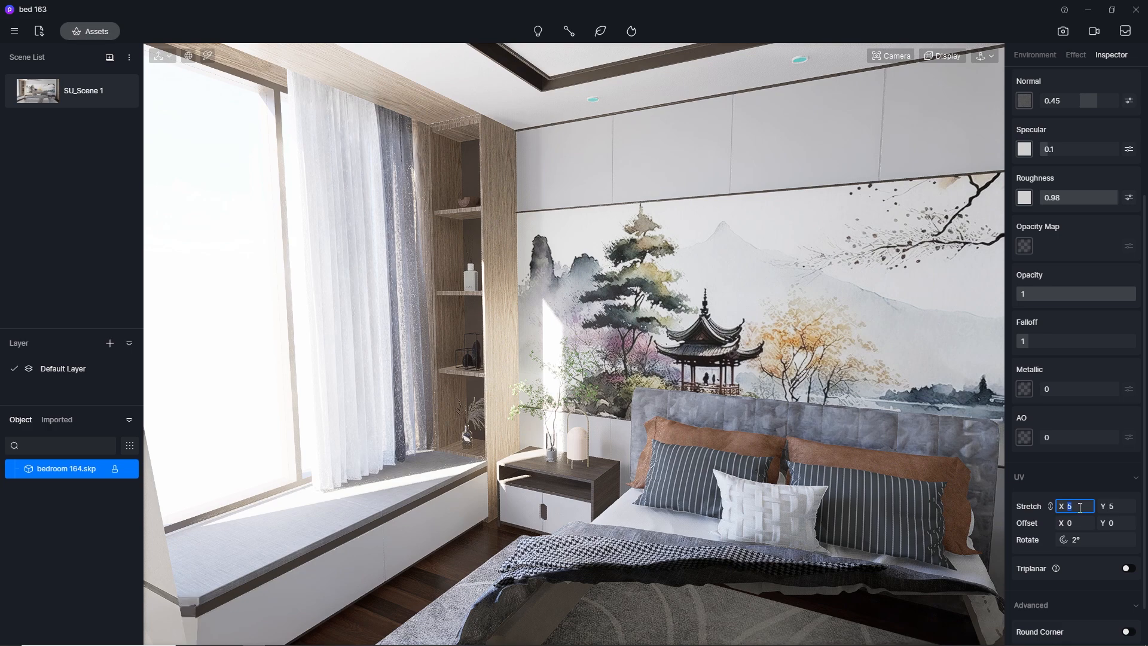
left_click(1079, 507)
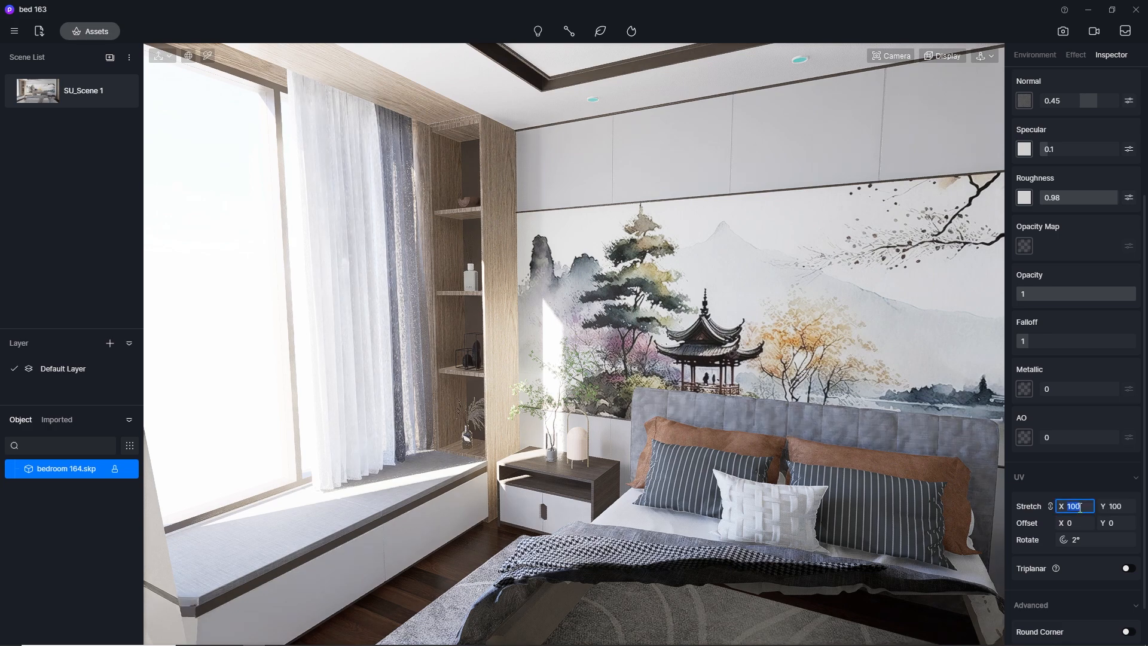
middle_click_drag(874, 486, 825, 450)
Choose Brown fabric adventure from the library's Fabric materials and apply it to the two brown pillows against the headboard
scroll(825, 449, "down", 4)
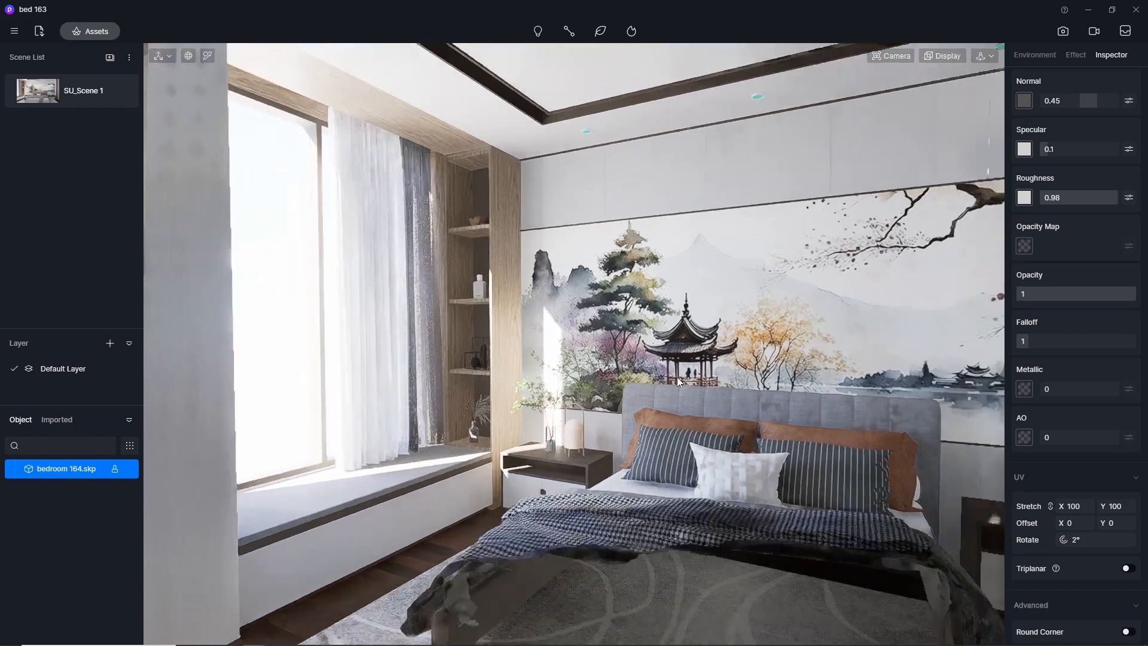
middle_click_drag(780, 397, 837, 472)
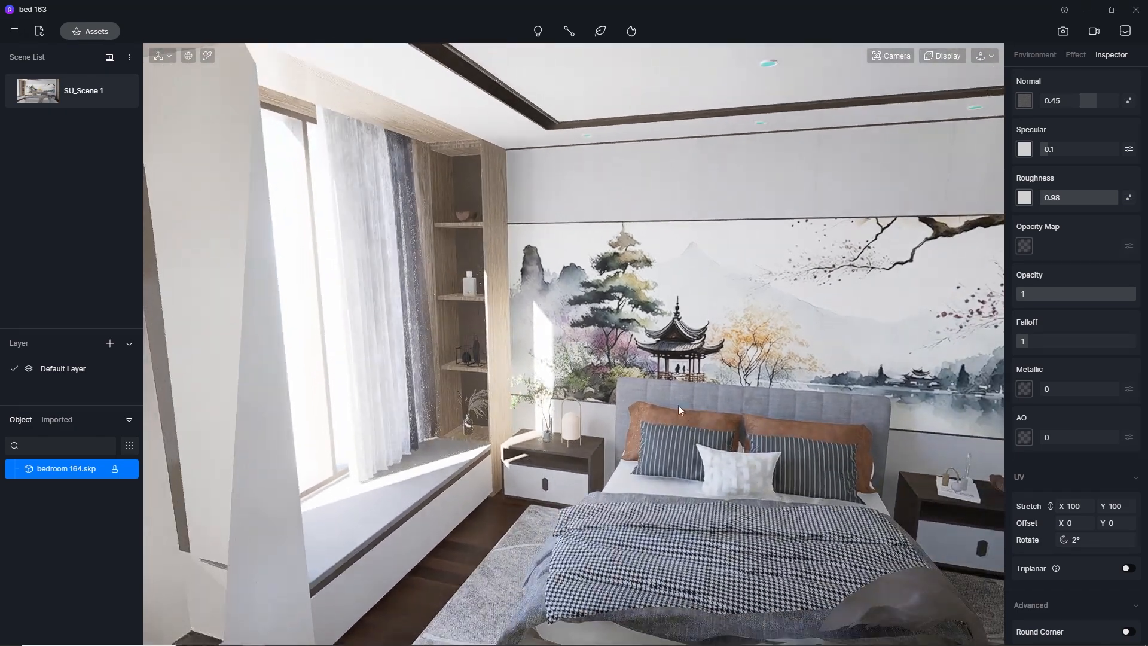
scroll(663, 296, "down", 4)
scroll(801, 512, "up", 3)
scroll(757, 489, "up", 2)
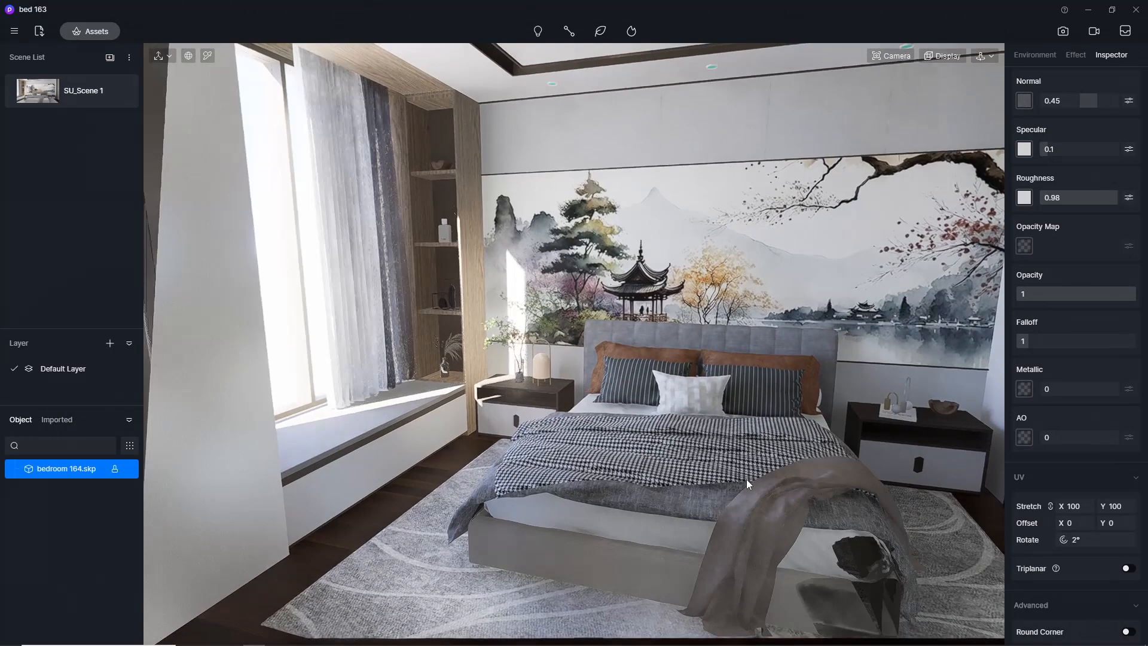
left_click(96, 31)
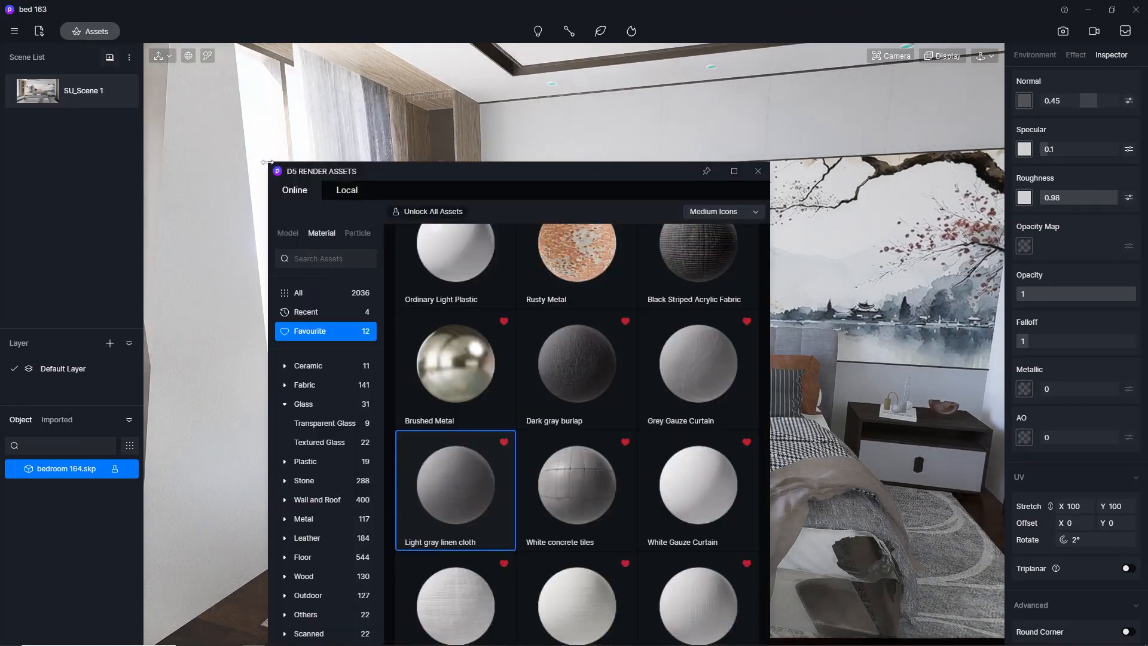
left_click(318, 387)
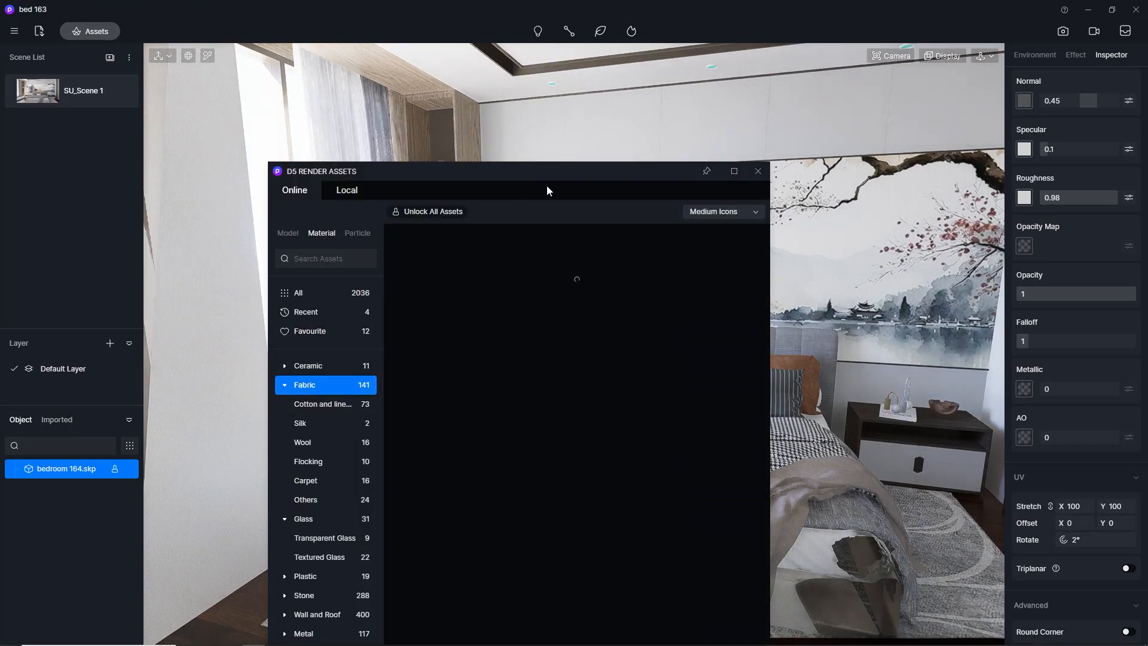
left_click_drag(592, 172, 367, 66)
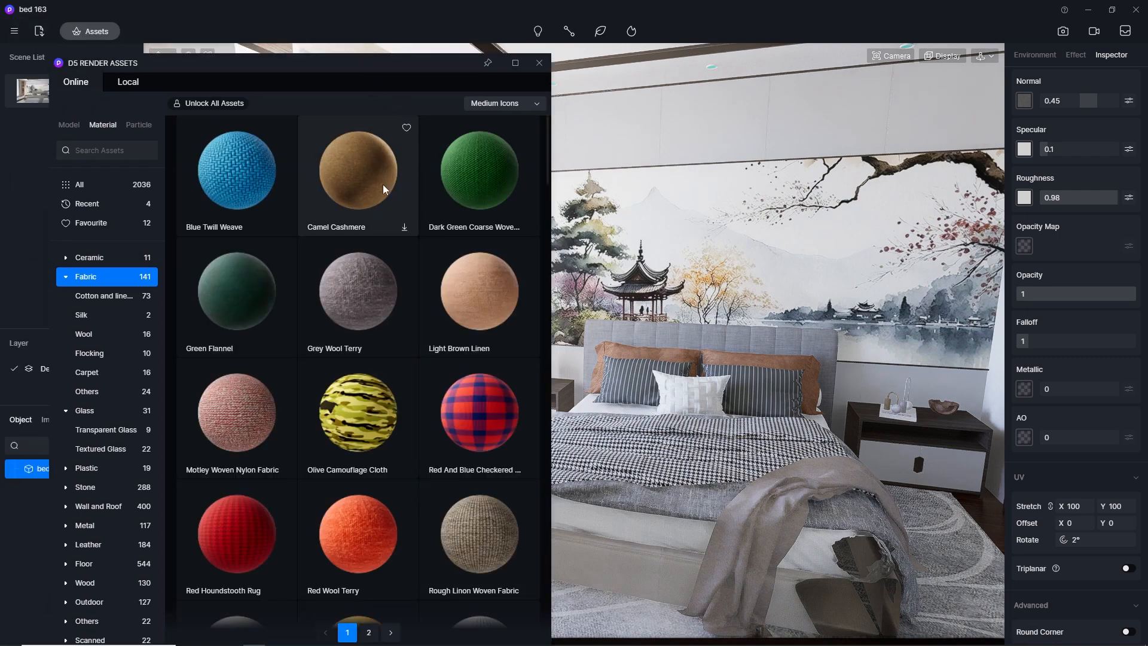
scroll(389, 260, "down", 3)
scroll(389, 261, "down", 15)
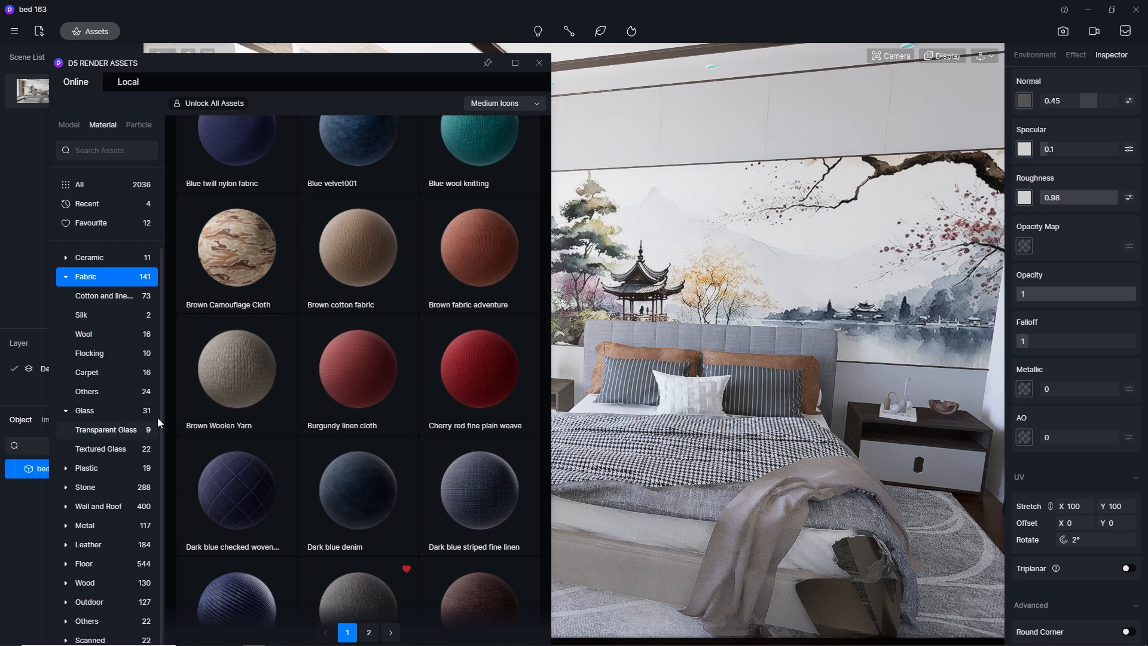
left_click(452, 260)
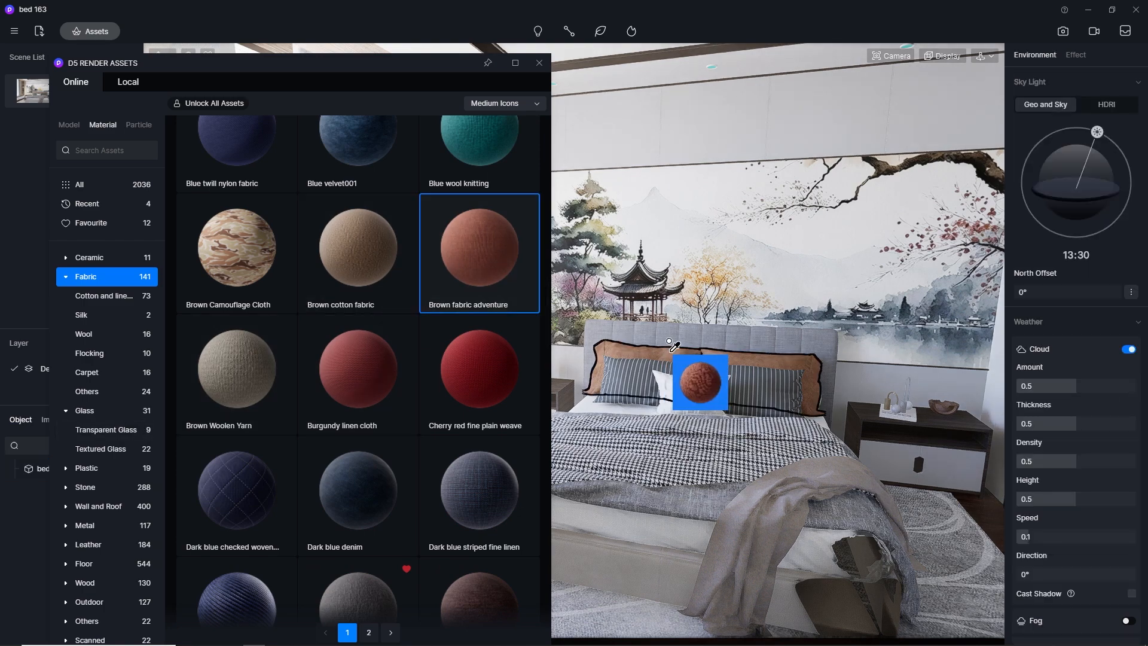
left_click(671, 344)
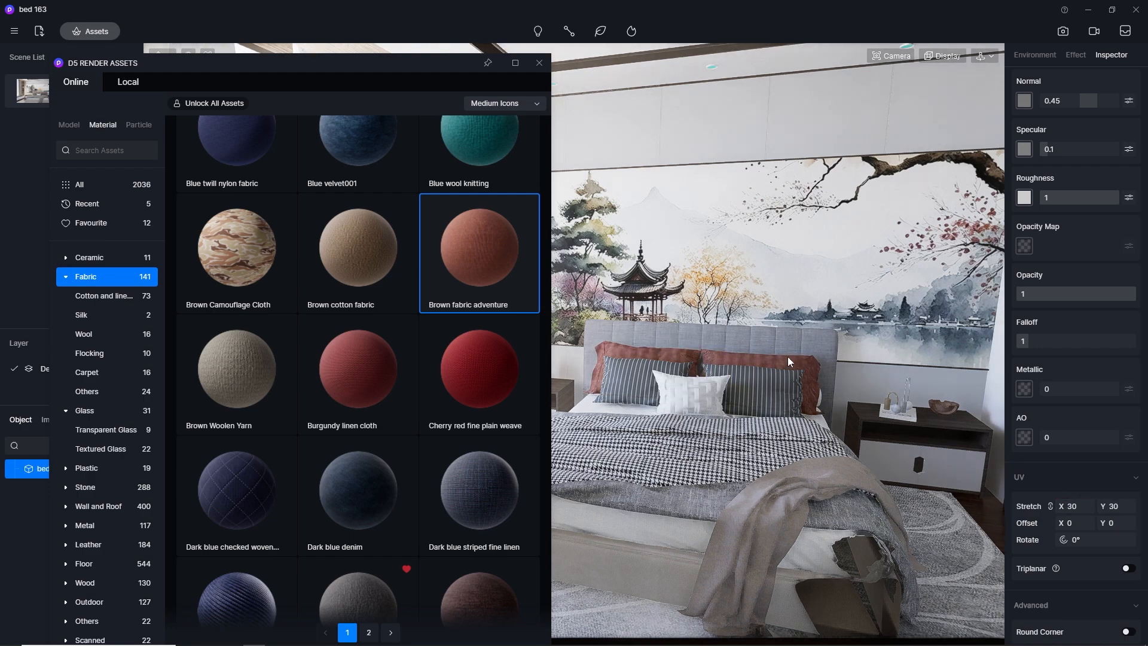
Set the back pillows' brown fabric UV stretch to 40 in both X and Y
scroll(787, 357, "up", 3)
left_click(891, 55)
left_click_drag(881, 181, 831, 181)
scroll(790, 411, "up", 2)
right_click_drag(790, 413, 844, 458)
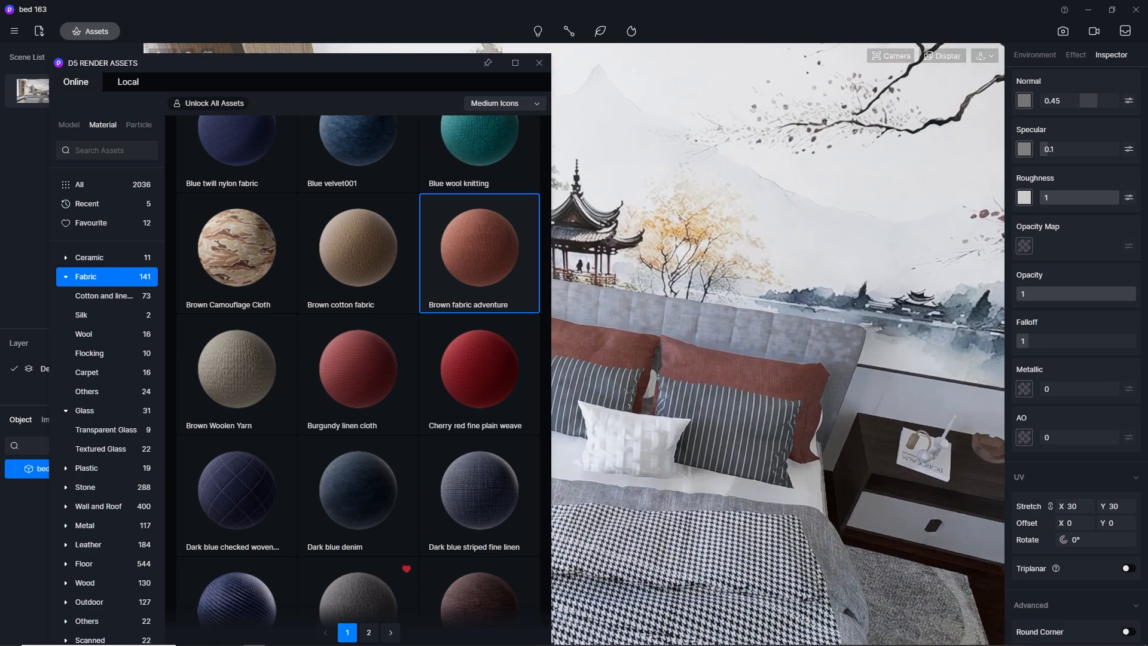
left_click(1074, 506)
type("40")
key("Return")
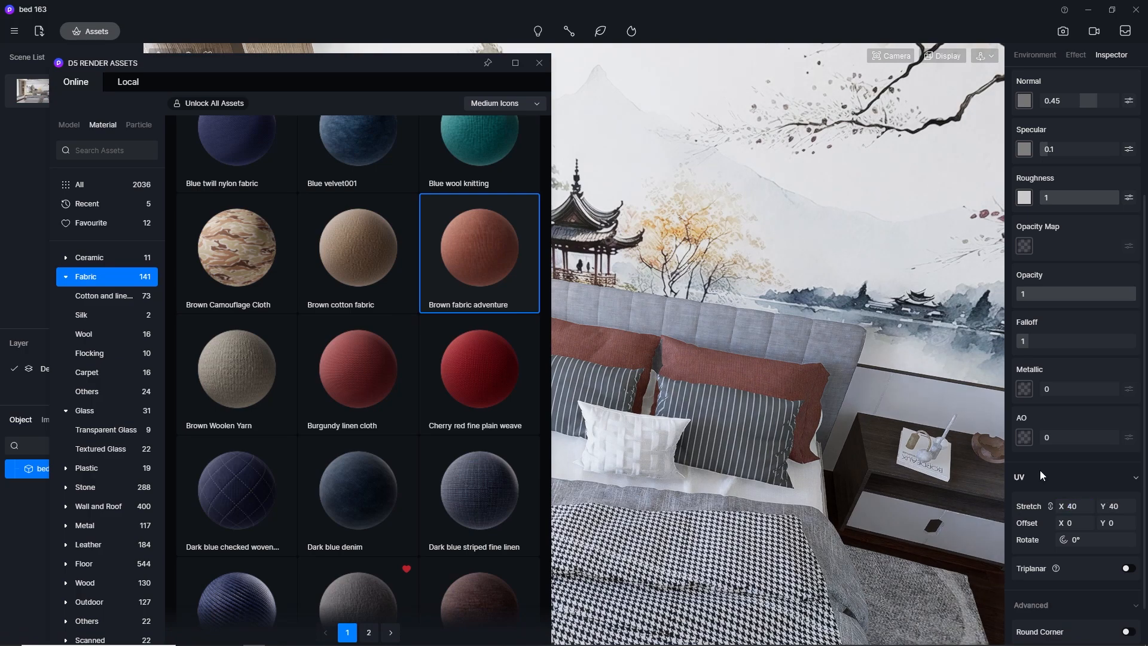
Check the favourites, then choose White Linen from the Cotton and linen Fabrics and apply it to the bed's white sheet
right_click_drag(765, 405, 704, 307)
left_click(91, 222)
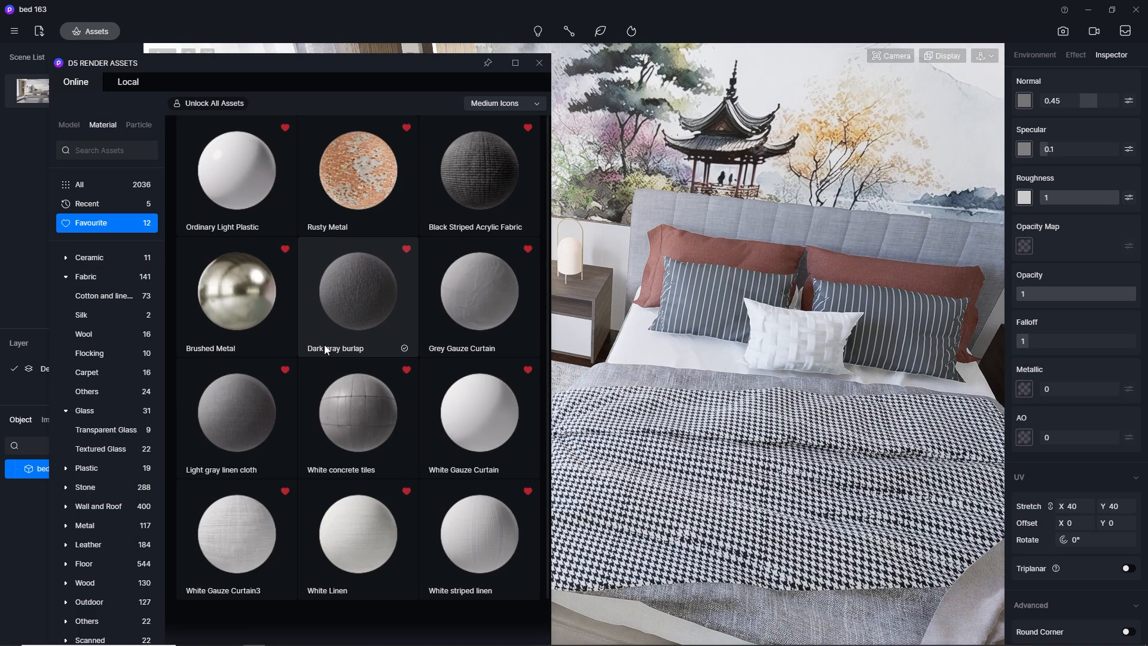
scroll(374, 403, "down", 1)
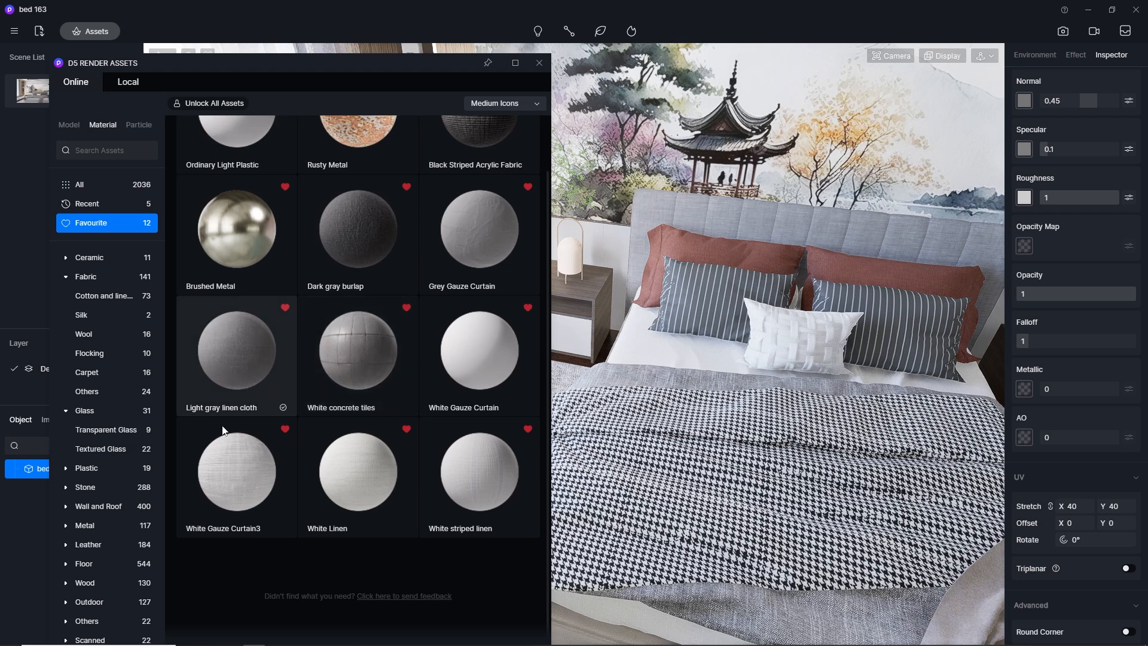
scroll(346, 410, "up", 1)
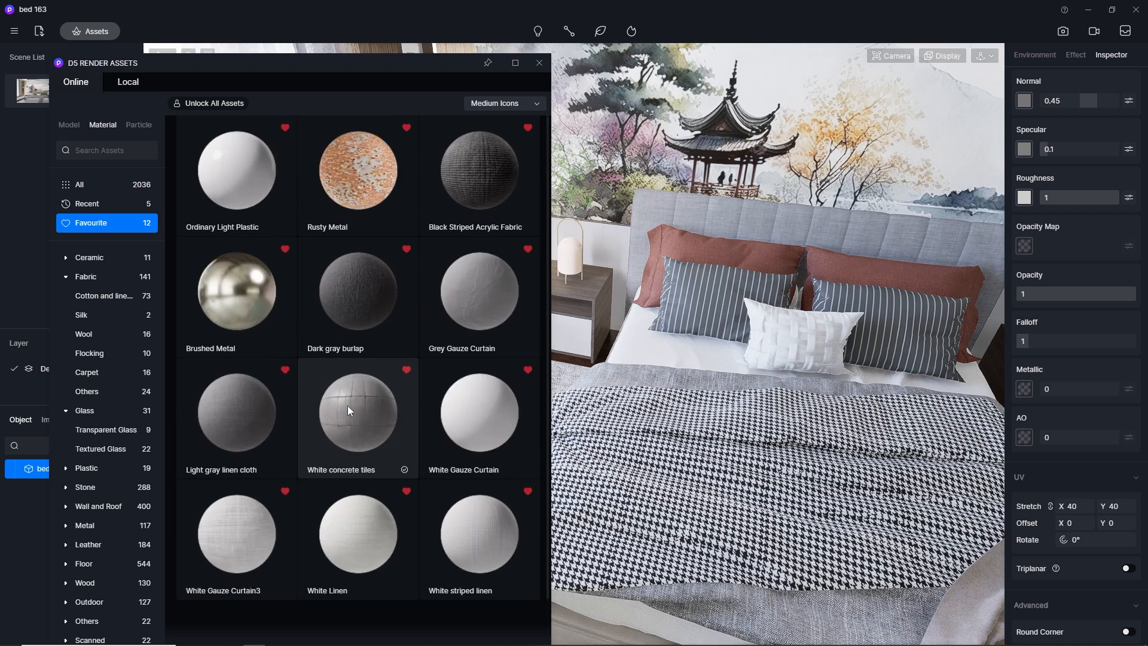
left_click(102, 277)
left_click(110, 297)
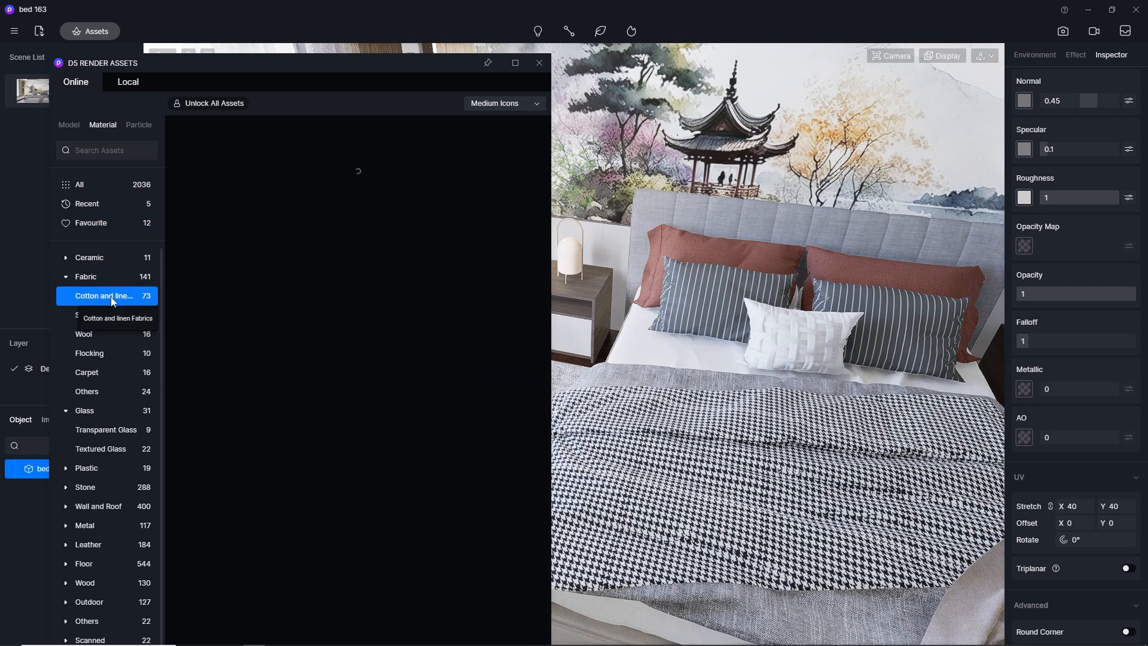
scroll(359, 339, "down", 12)
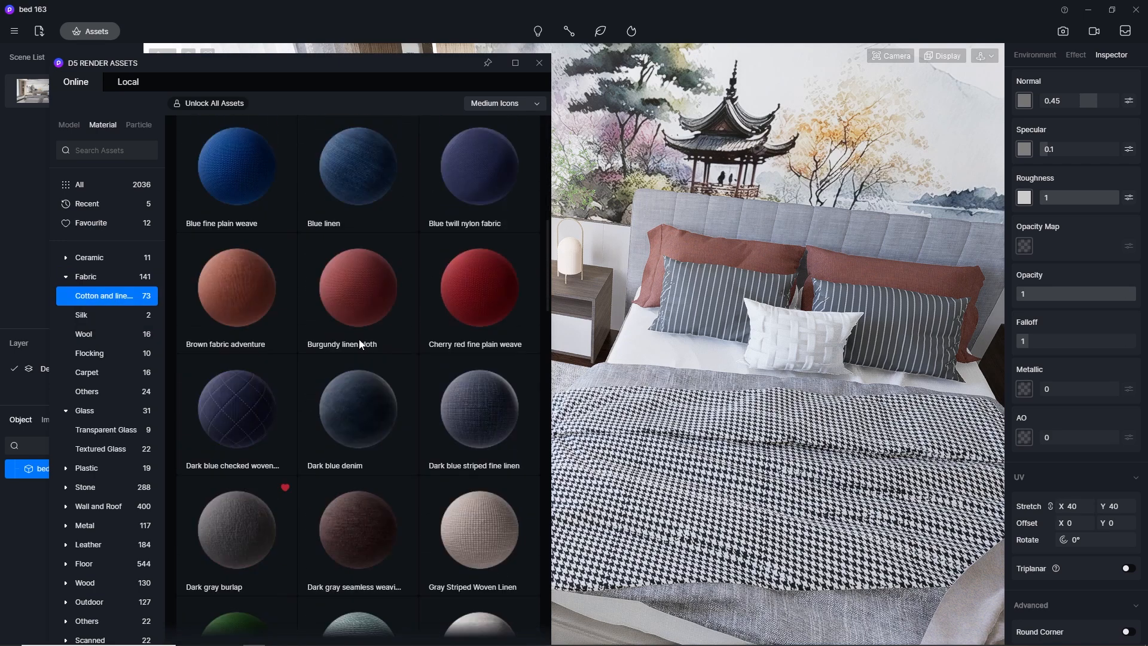
scroll(359, 339, "down", 12)
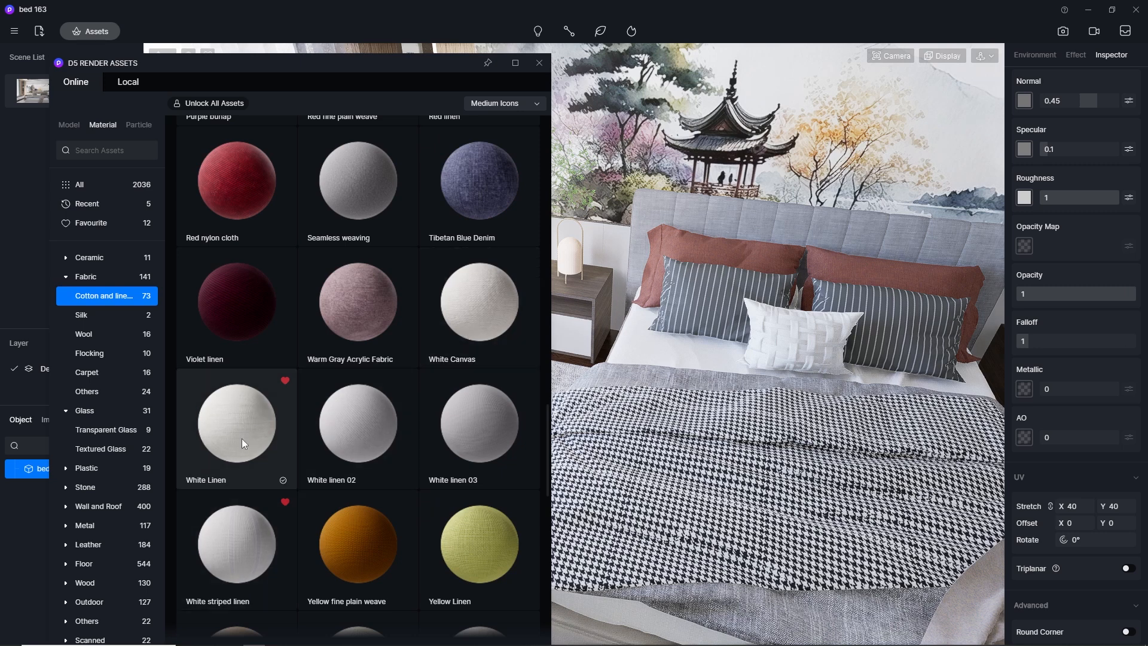
left_click_drag(214, 437, 634, 331)
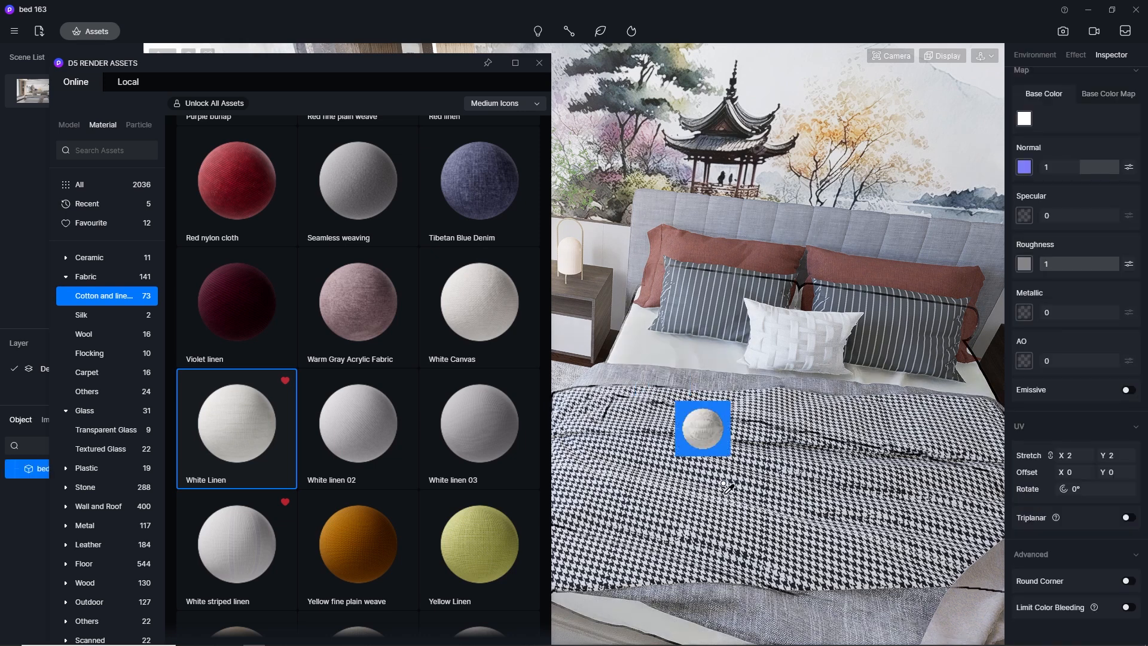
left_click_drag(711, 489, 712, 490)
Set the bed sheet's white linen UV stretch to 500 in both X and Y
left_click(1089, 458)
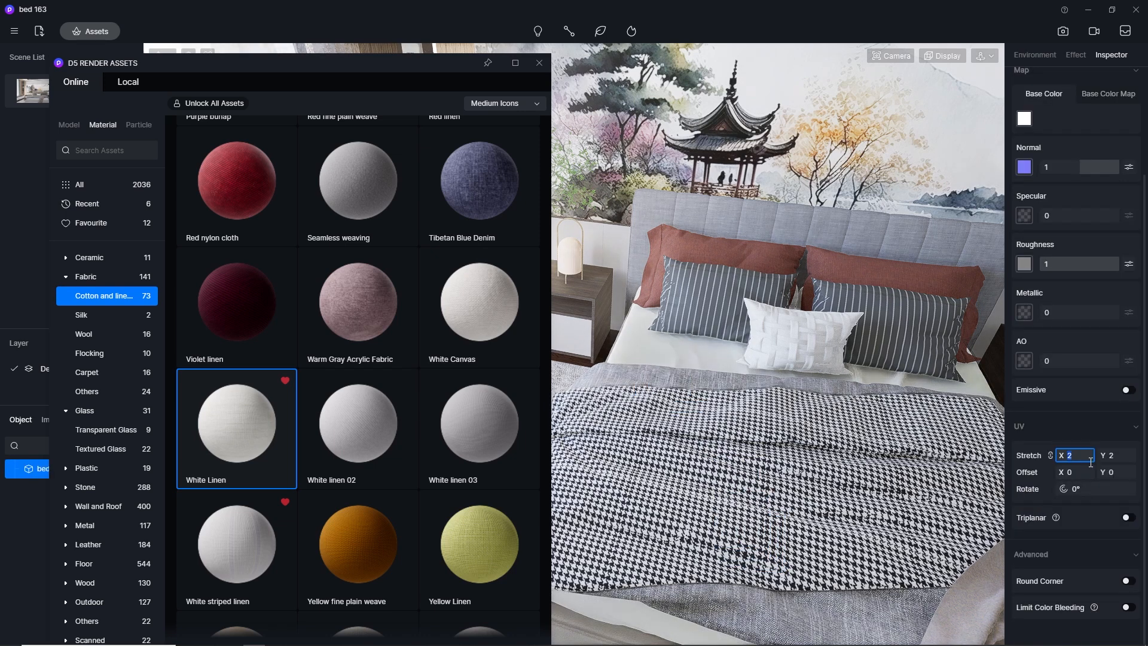
left_click(1083, 452)
type("100")
key("Return")
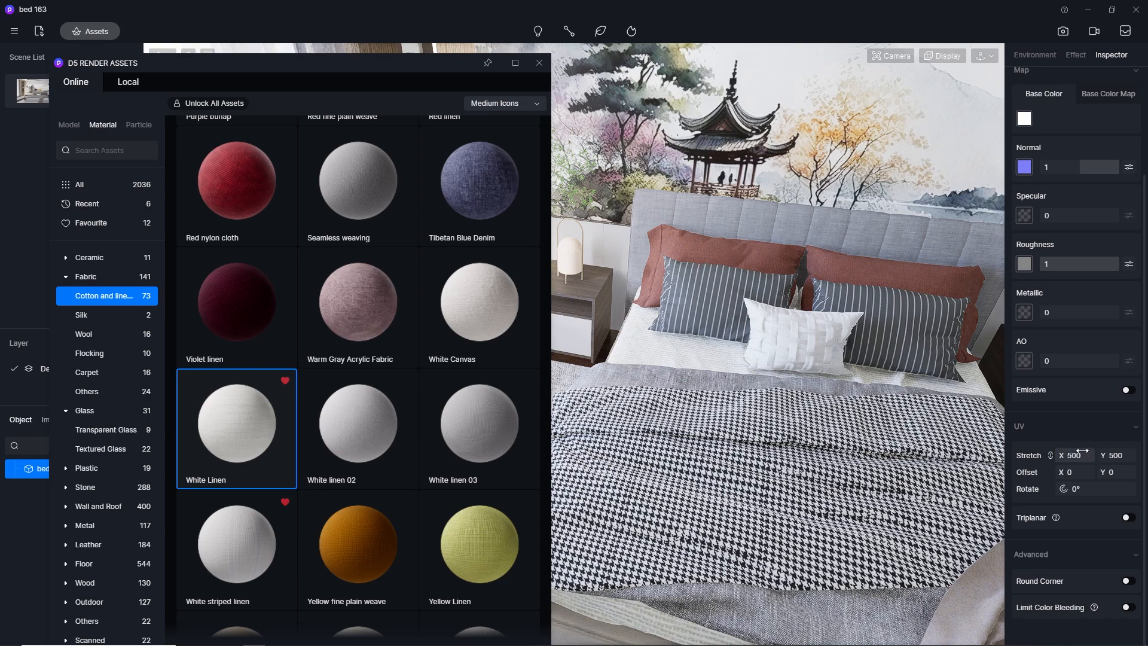
Return to the saved scene SU_Scene 1, pick the white bed sheet's material and set its UV stretch to 1000
key("Escape")
scroll(707, 260, "up", 5)
left_click(33, 92)
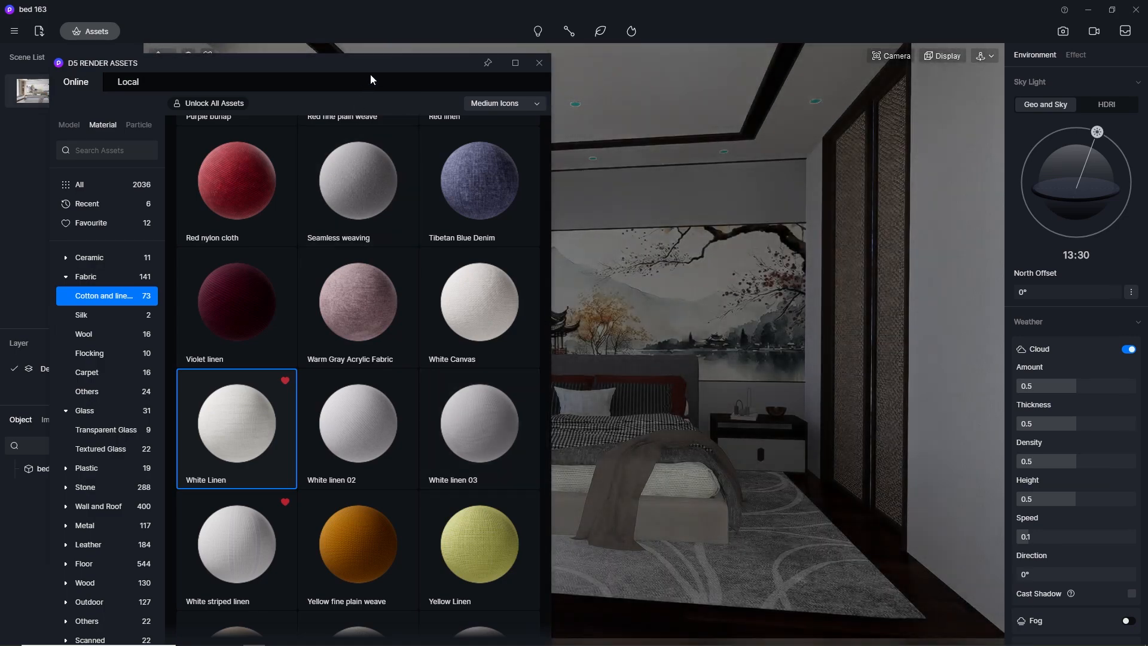
left_click_drag(378, 62, 242, 23)
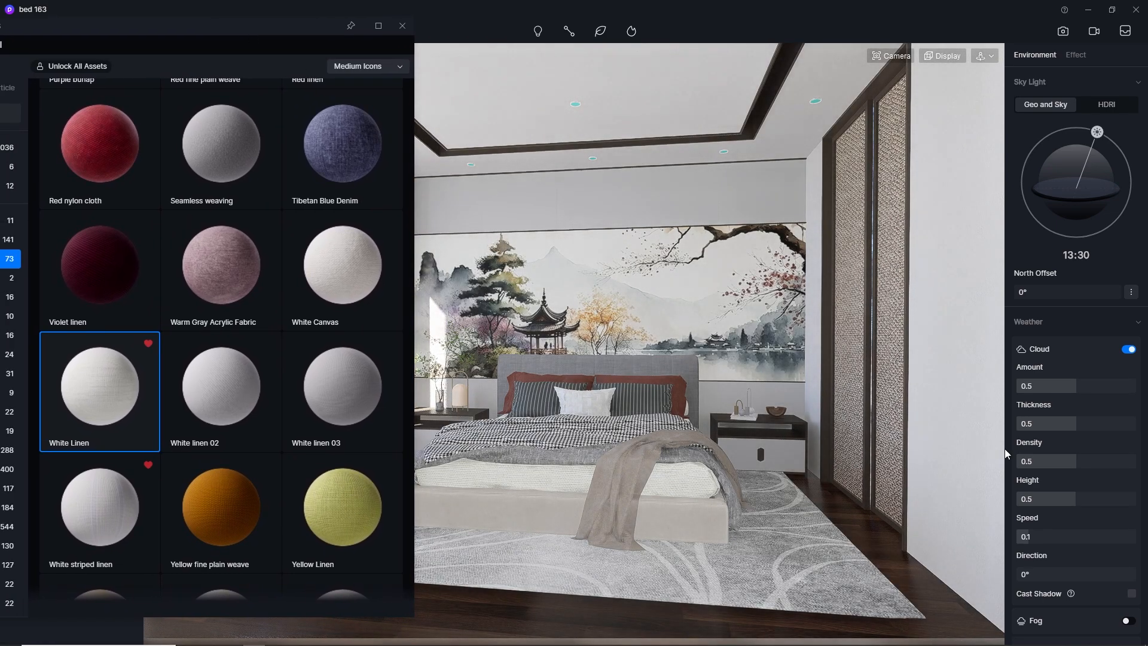
scroll(1092, 550, "down", 1)
scroll(1091, 551, "up", 1)
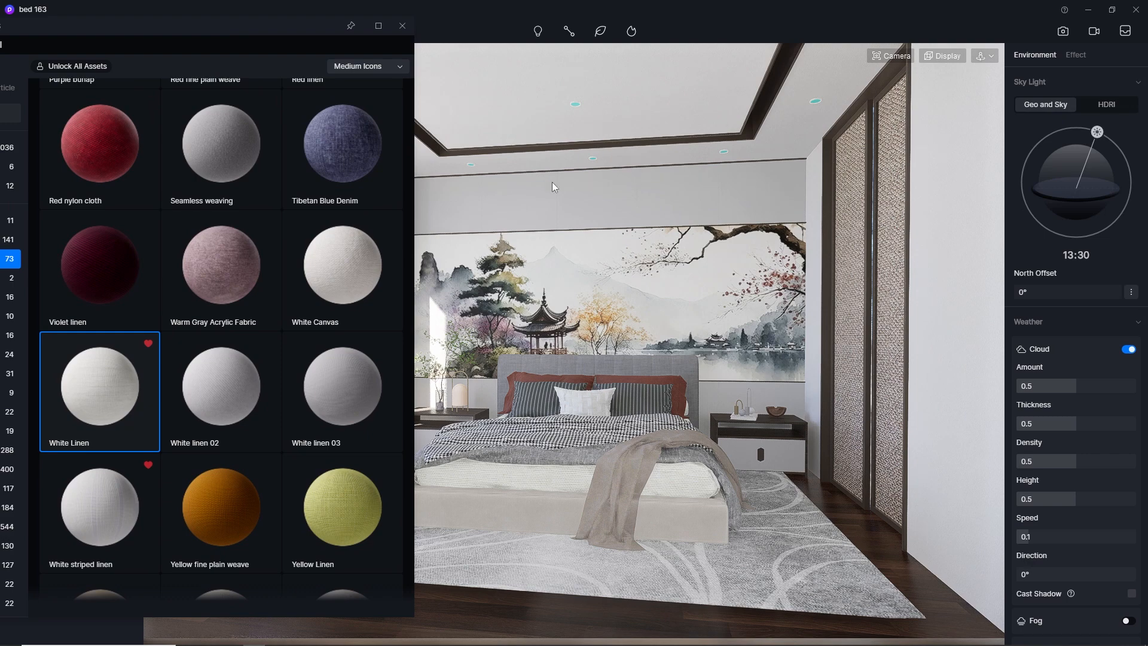
left_click_drag(261, 31, 324, 85)
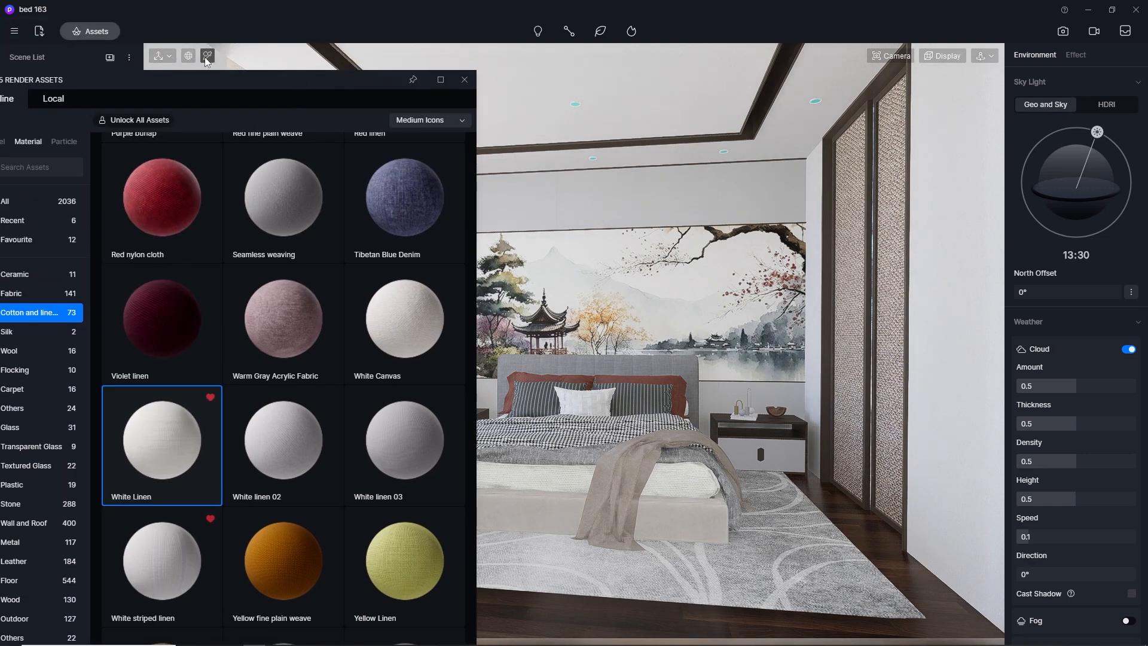
left_click(628, 460)
left_click(1078, 455)
key("Return")
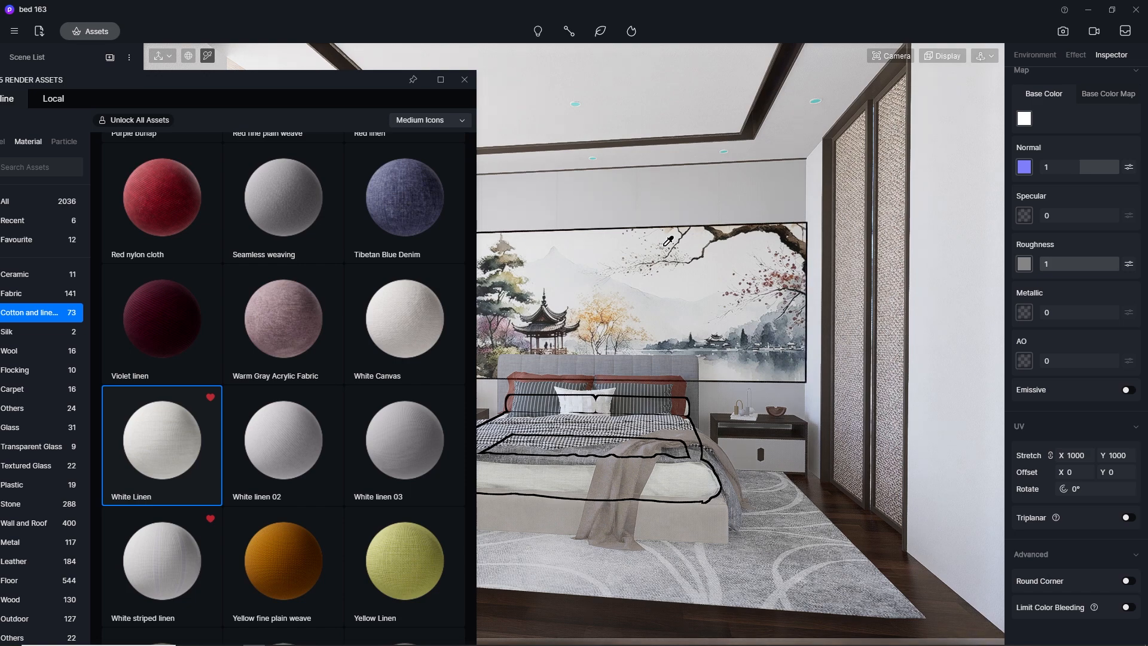
Apply Grey Linen2 from the Cotton and linen Fabrics to the bed base and set its UV stretch to 250
scroll(380, 317, "down", 3)
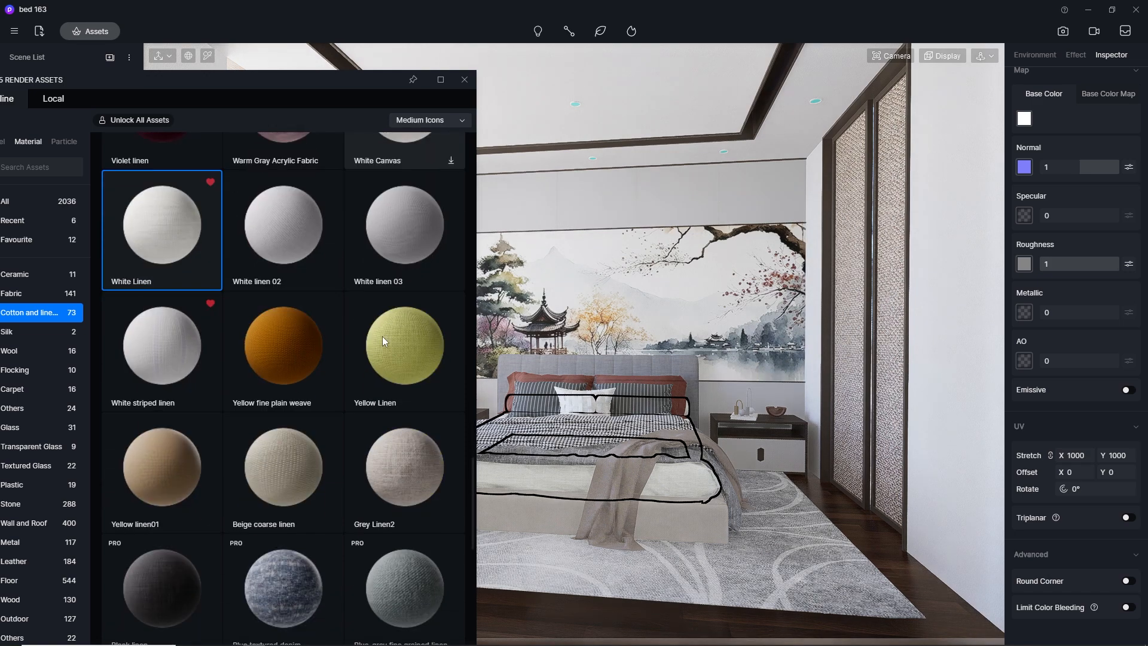
scroll(382, 336, "down", 2)
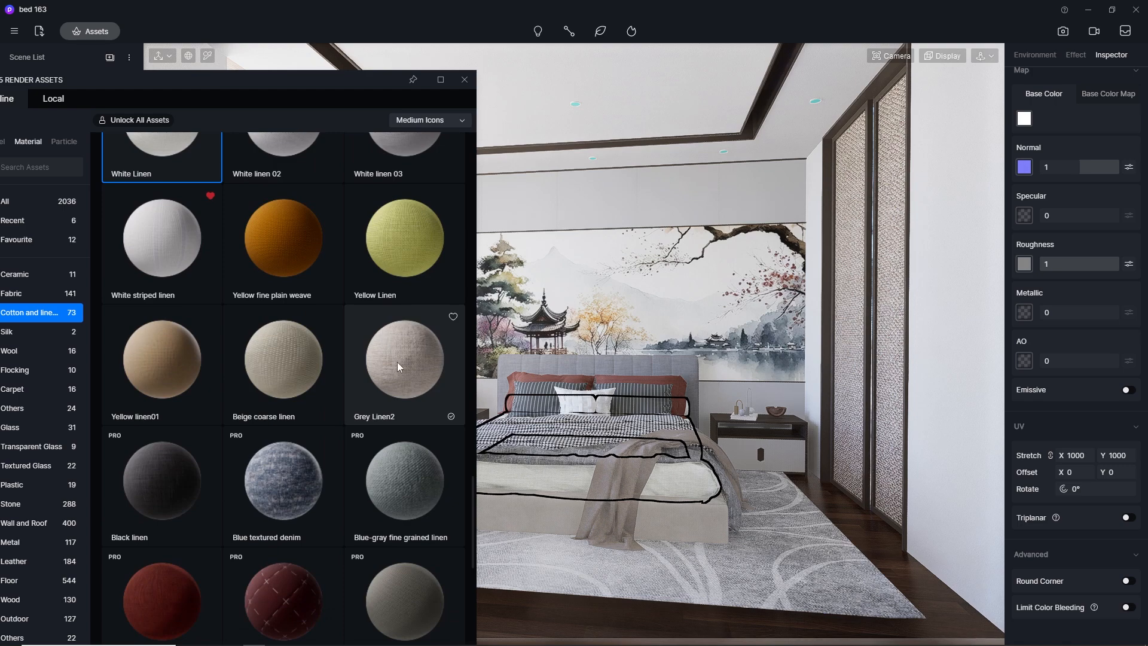
left_click_drag(397, 353, 709, 526)
left_click(1070, 455)
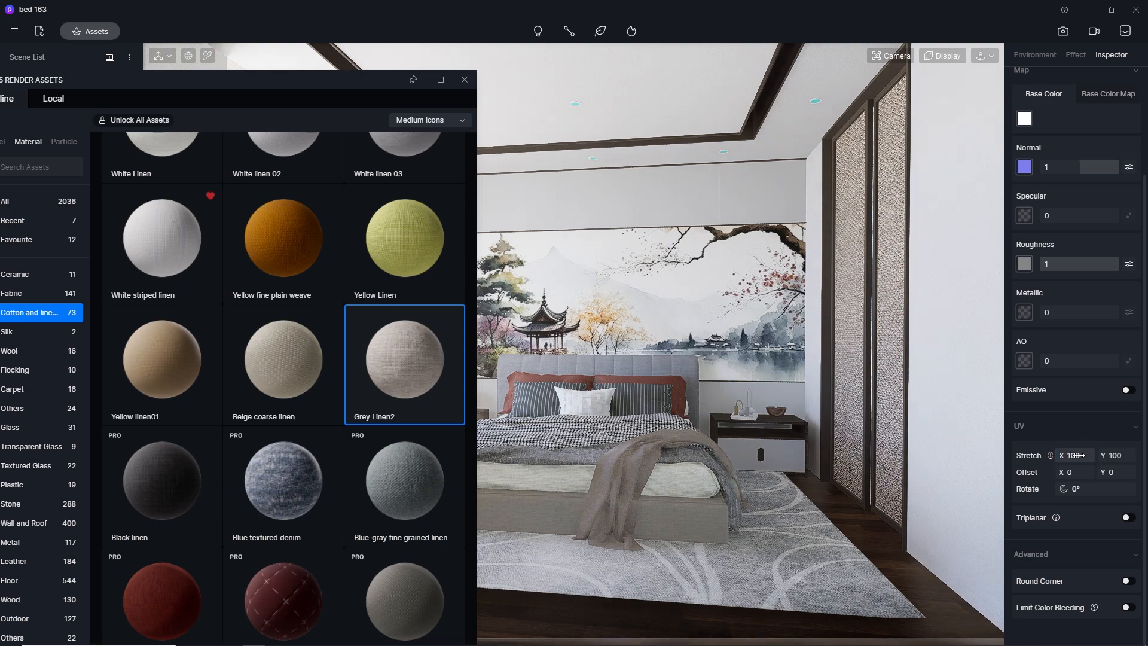
left_click(1077, 455)
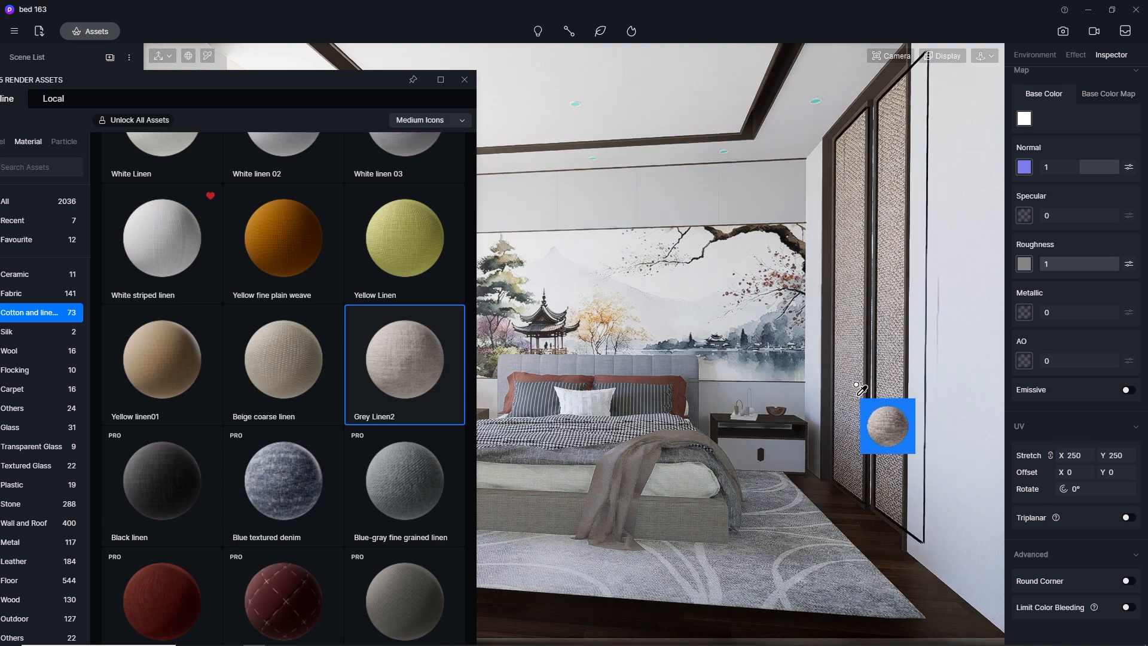
Set the UV stretch of the bed base's grey linen to 300 in both X and Y
left_click(1076, 455)
type("3")
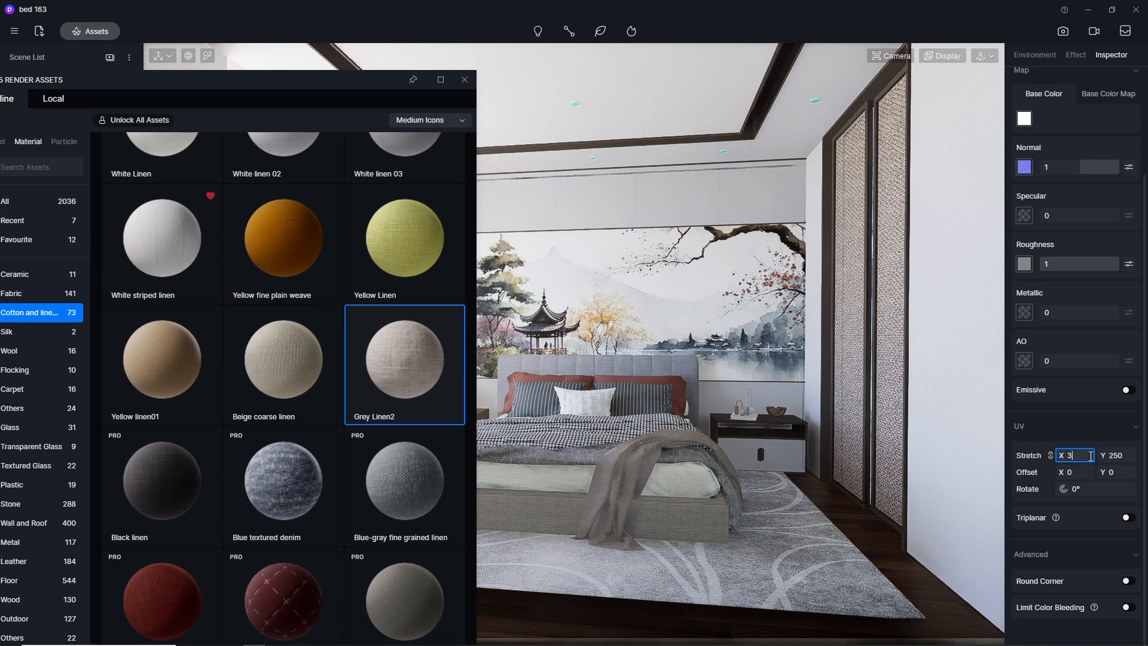
type("00")
key("Return")
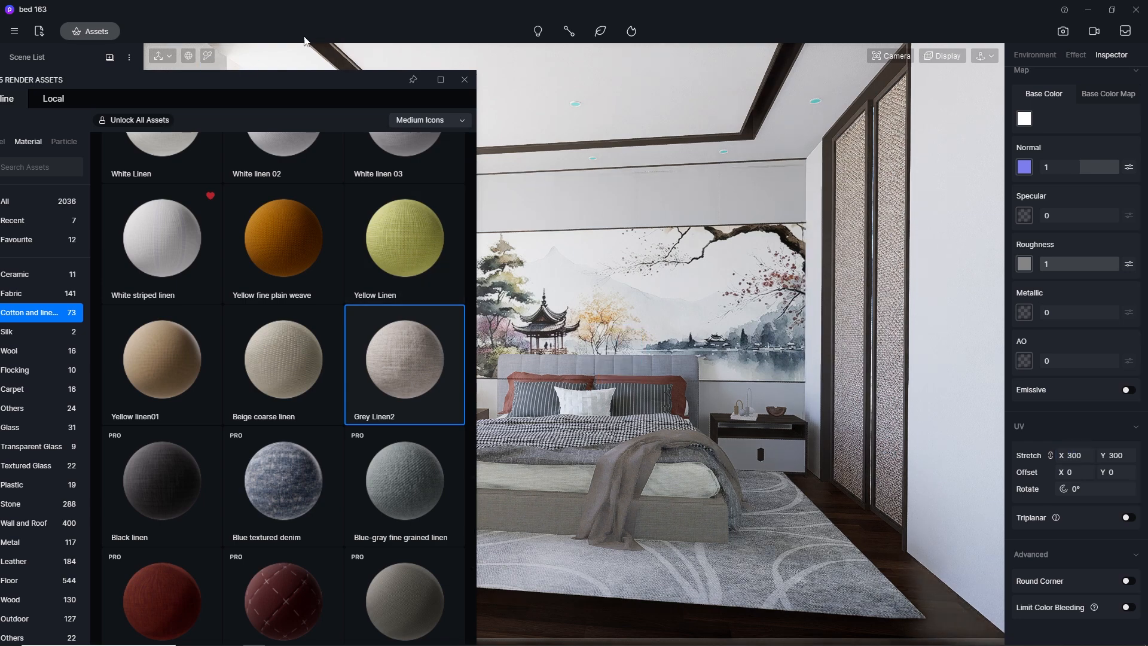
Close the asset library, pick the white bed sheet's material and set its UV stretch to 1300
left_click(209, 55)
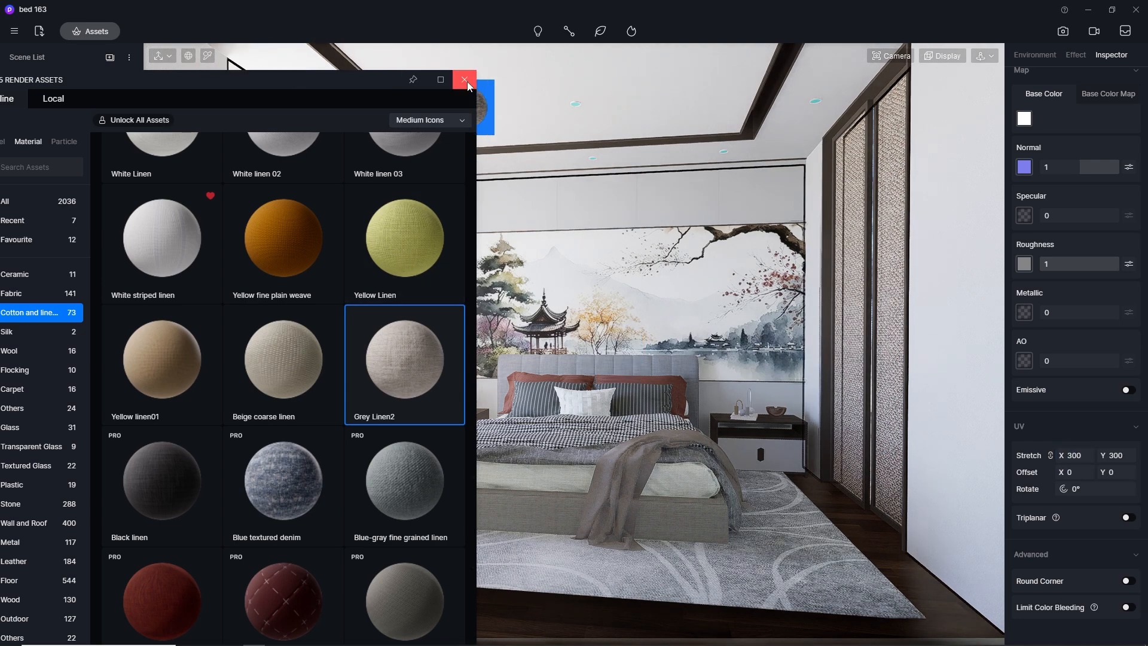
left_click(464, 79)
key("Escape")
left_click(208, 56)
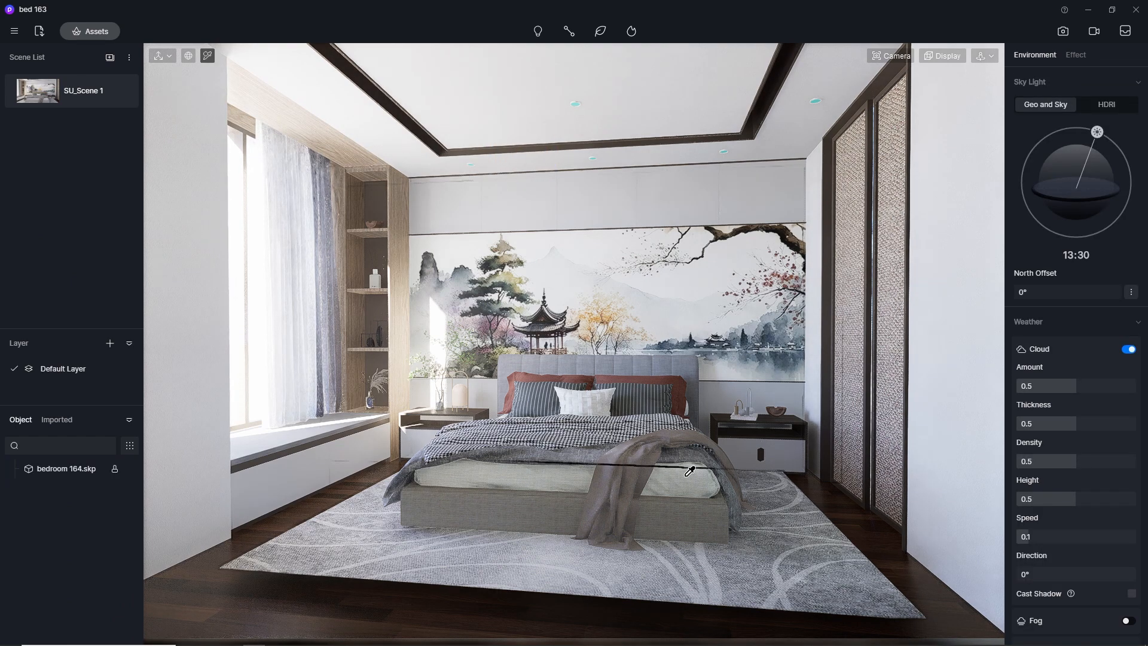
left_click(676, 477)
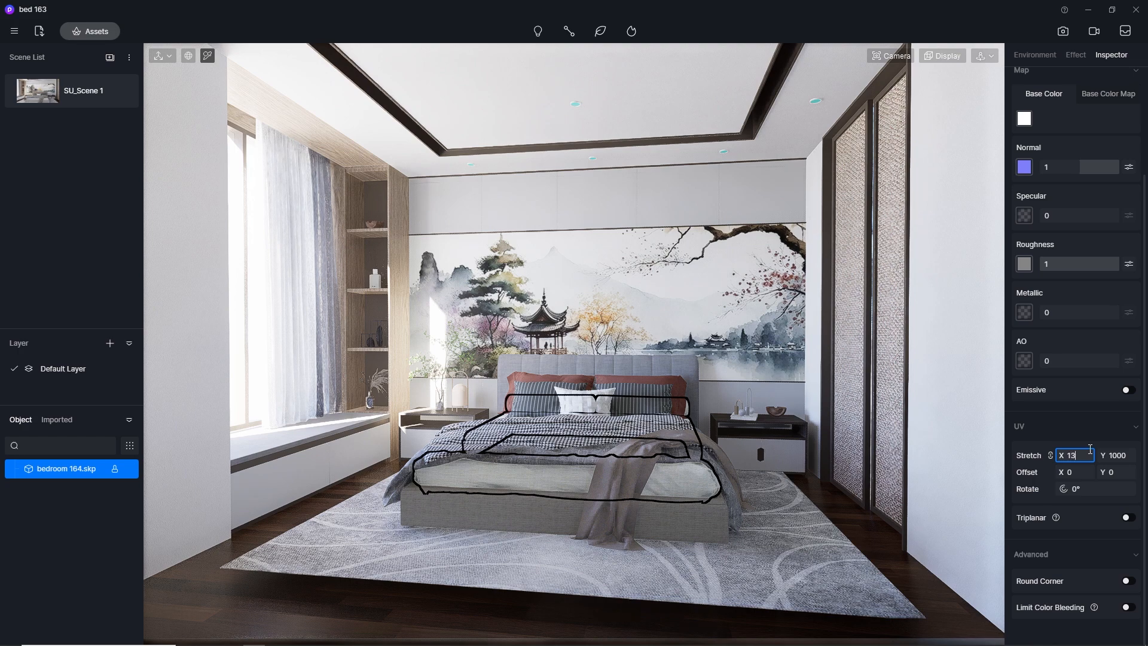
key("Return")
Browse the Cotton and linen and the general Fabric materials, and apply Brown Woolen Yarn to the throw draped over the bed
left_click(207, 55)
left_click(84, 30)
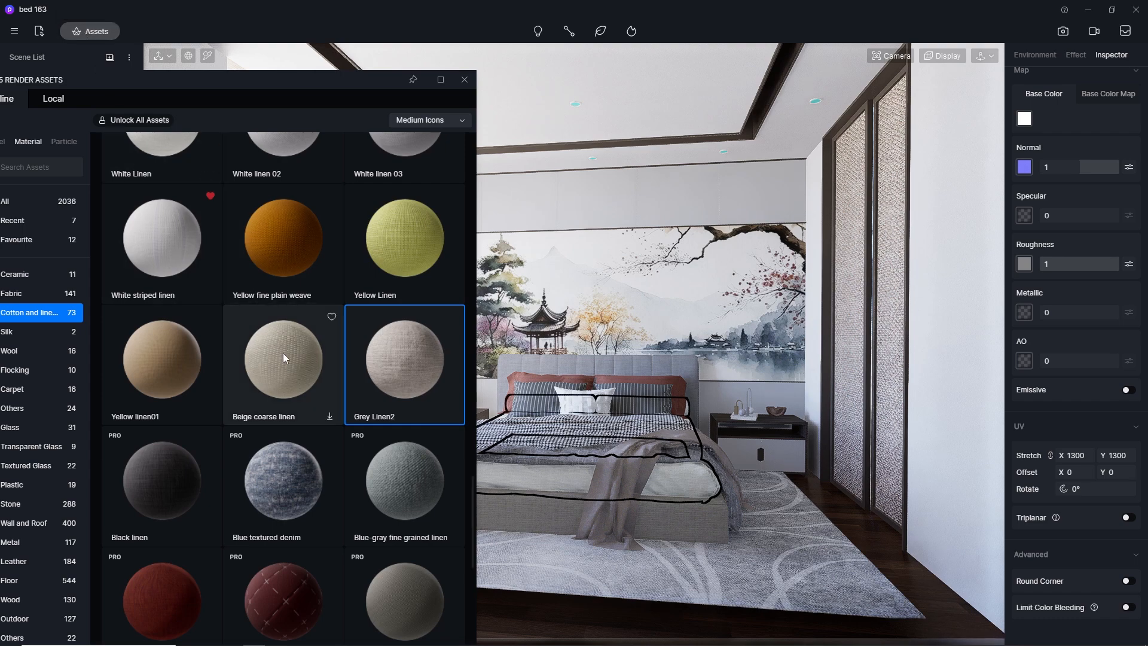
scroll(282, 353, "down", 1)
scroll(282, 352, "up", 5)
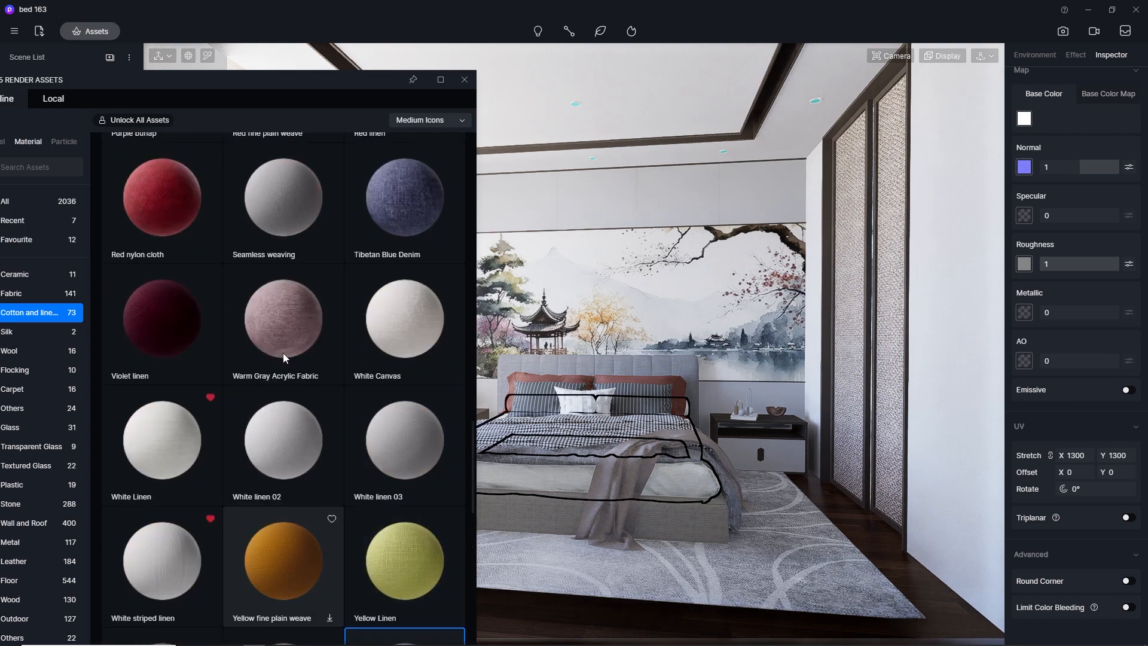
scroll(282, 352, "up", 8)
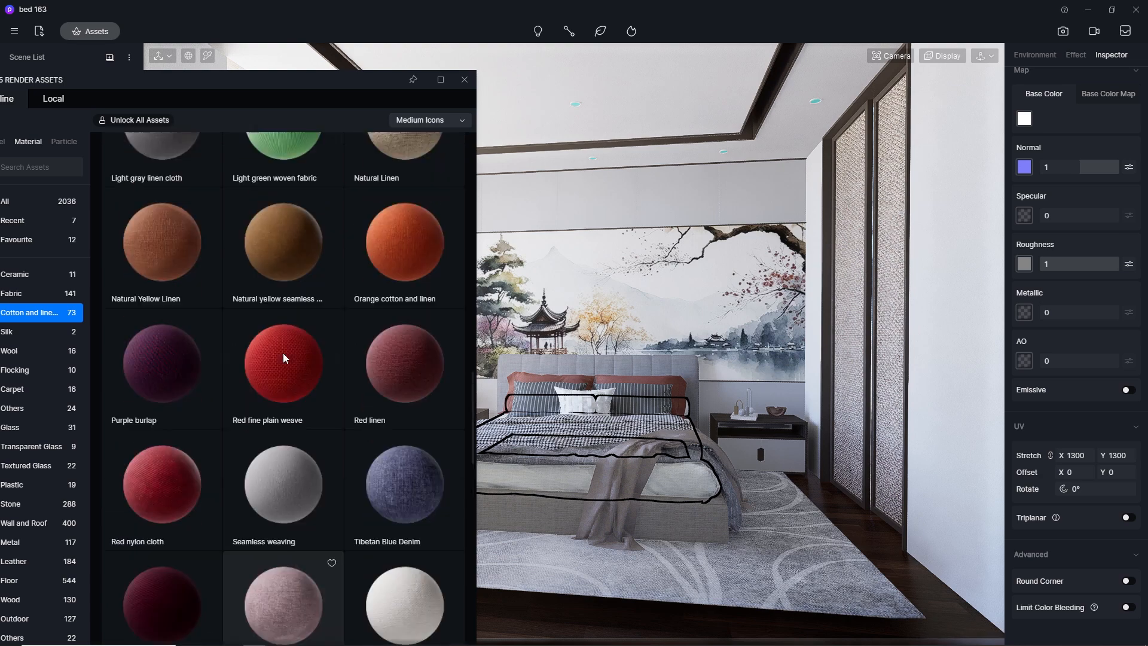
scroll(283, 357, "up", 15)
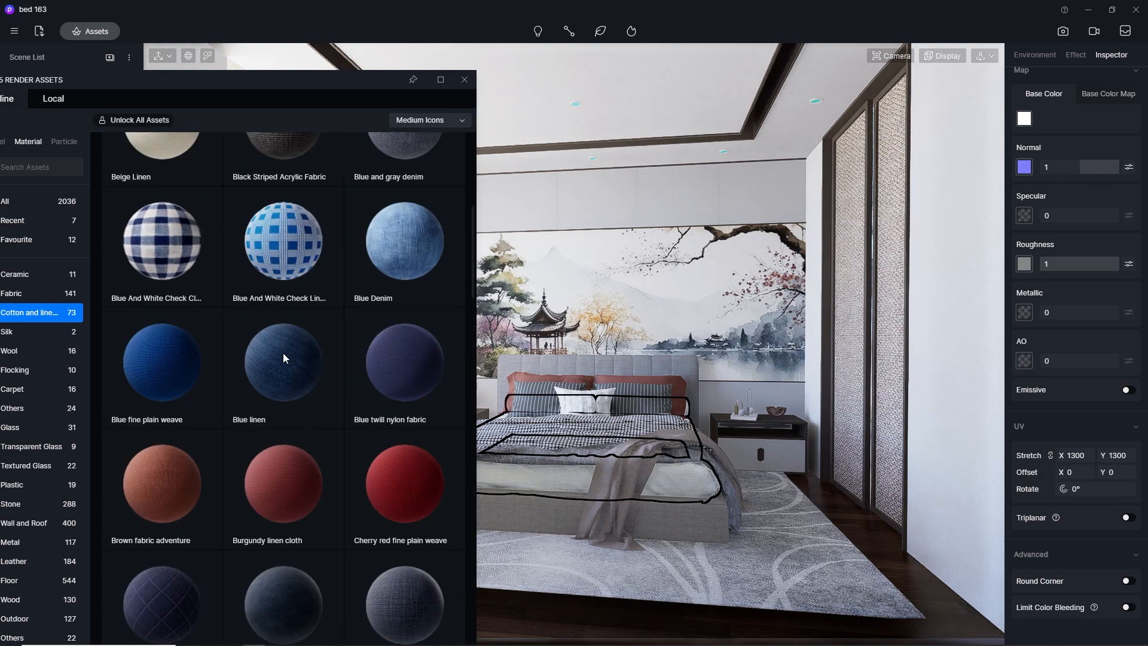
left_click(27, 293)
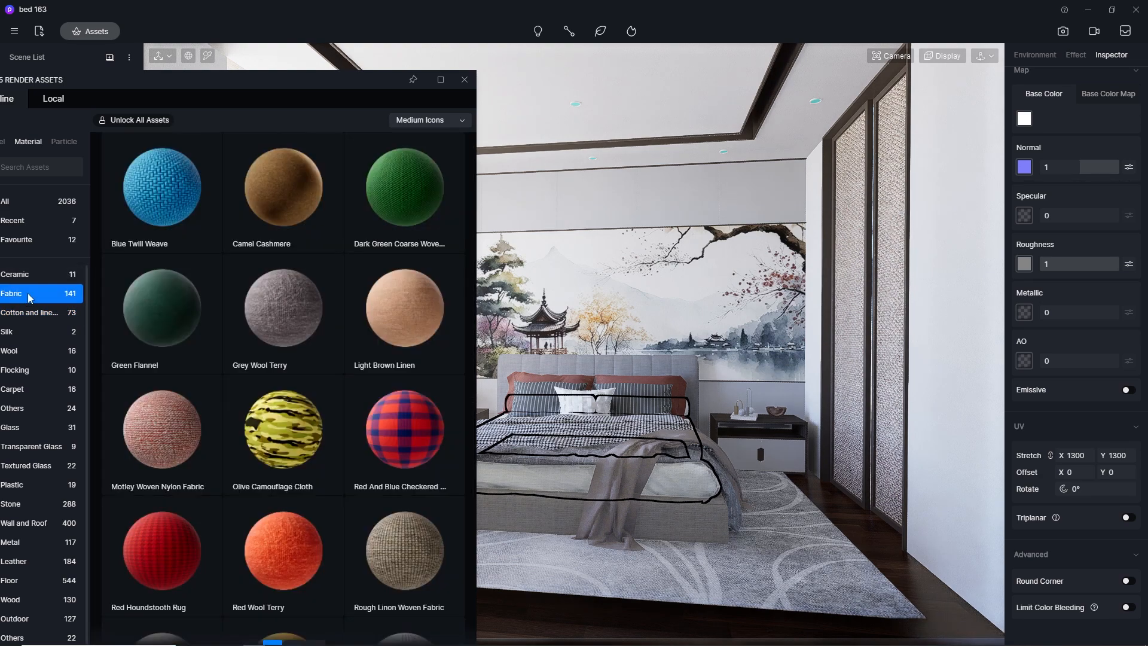
scroll(237, 295, "down", 3)
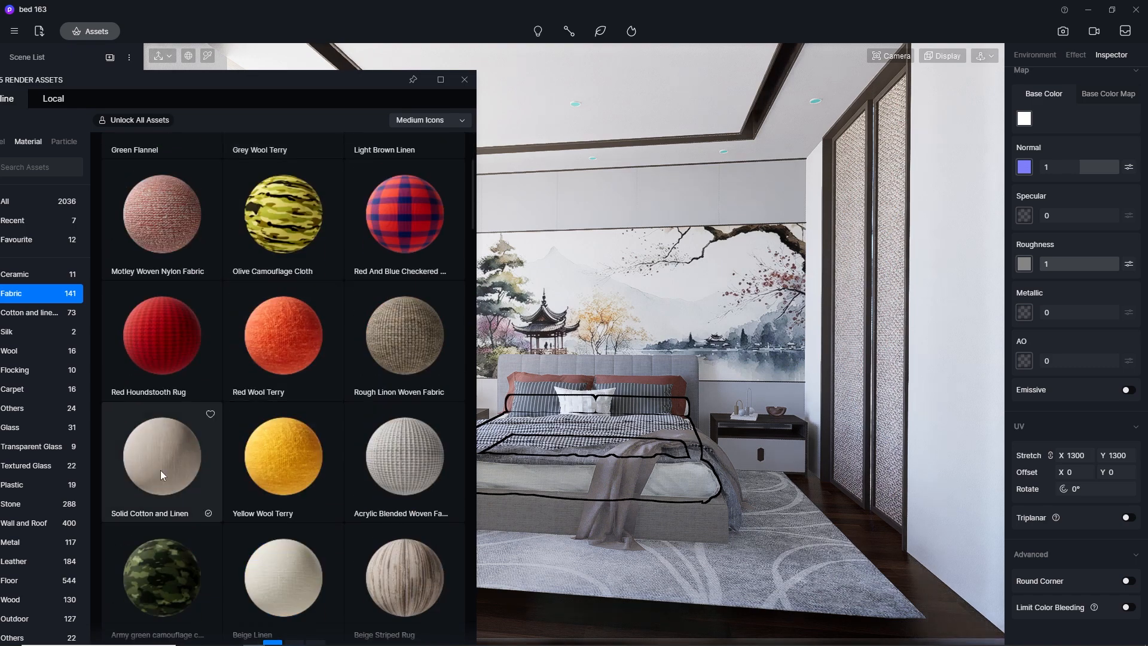
scroll(161, 470, "down", 2)
scroll(160, 470, "down", 1)
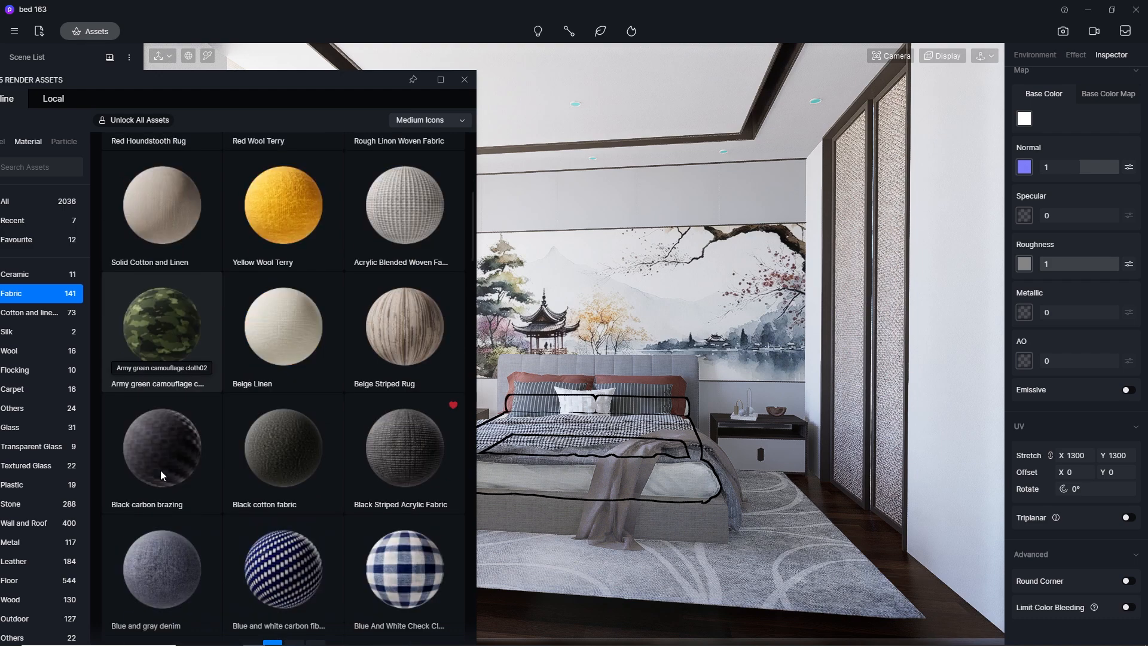
scroll(160, 470, "down", 2)
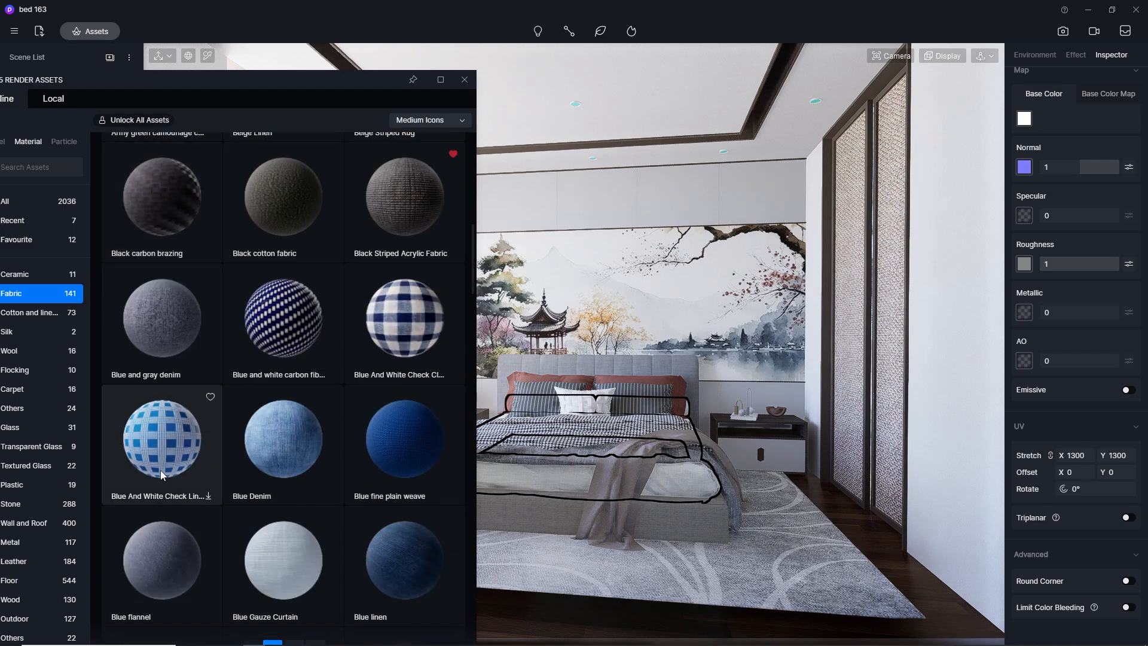
scroll(160, 470, "down", 4)
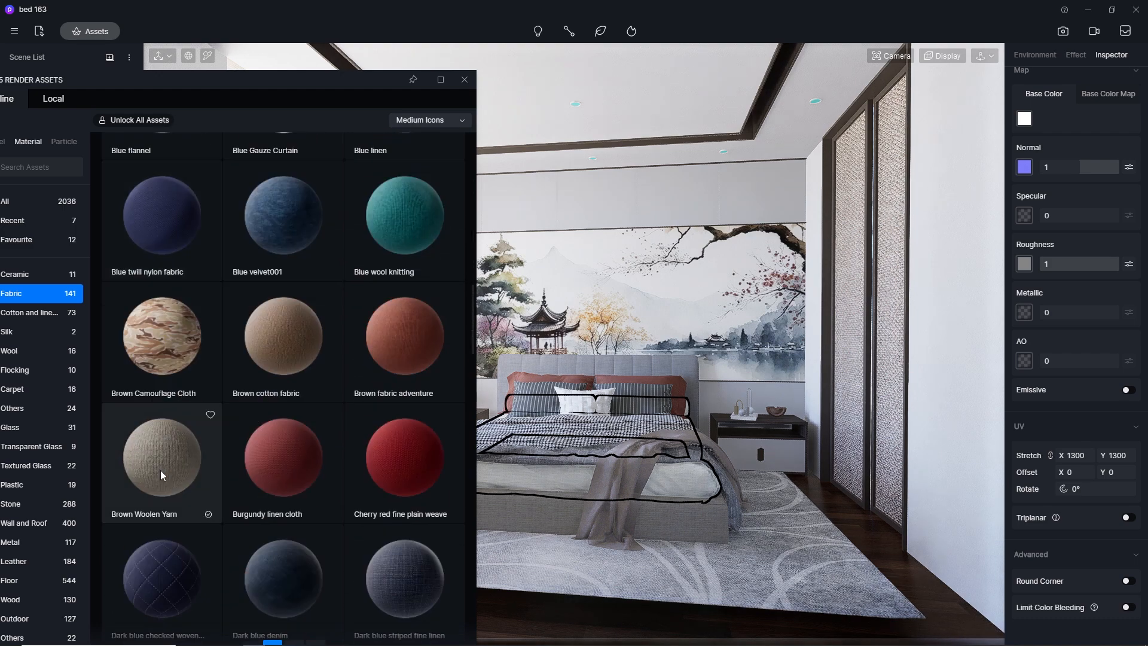
left_click(180, 449)
left_click_drag(224, 473, 792, 441)
Tune the throw's UV stretch through 100, 300 and 1300, finishing at 1000 in both X and Y
left_click(1087, 458)
type("30")
key("Return")
left_click(1087, 458)
key("Return")
left_click(1088, 458)
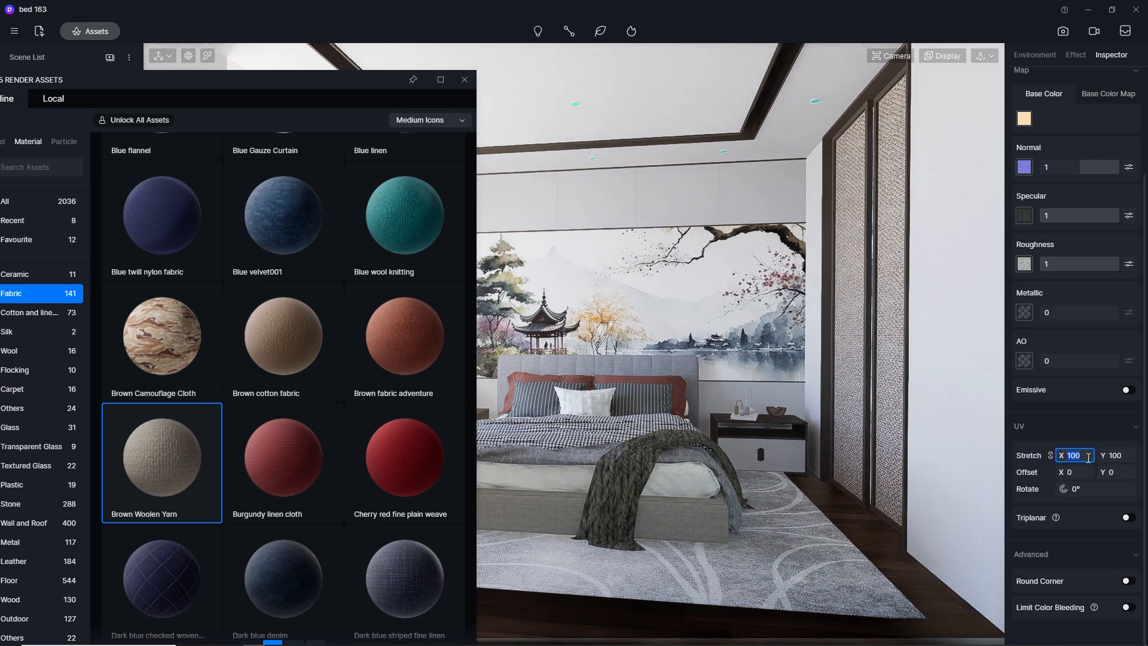
key("Return")
left_click(1087, 458)
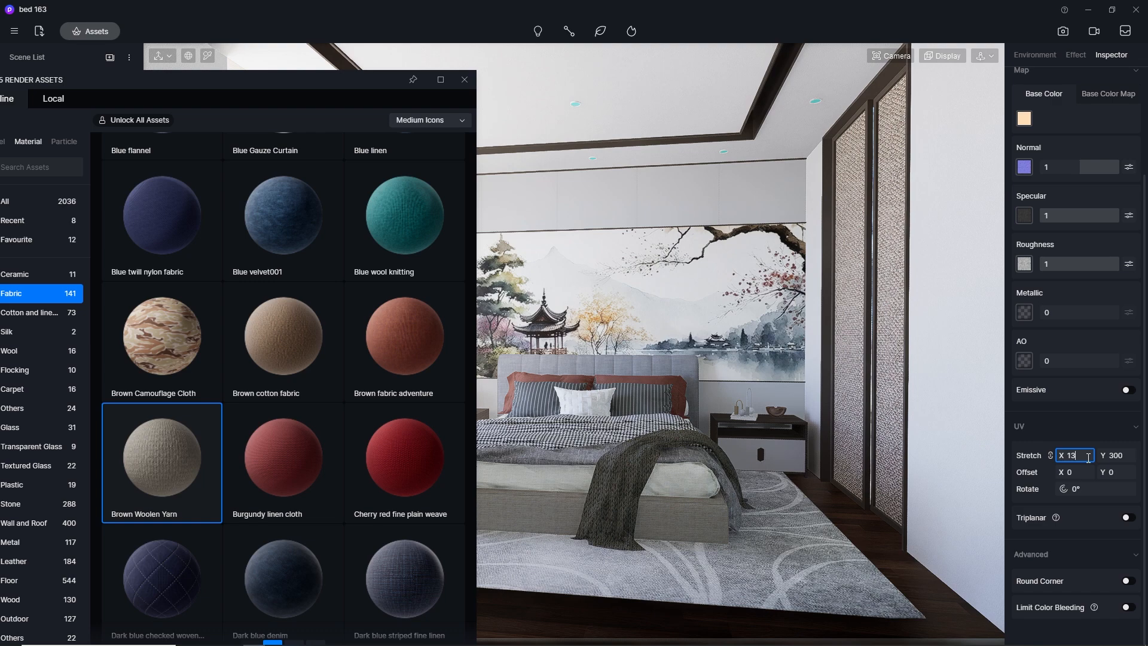
key("Return")
left_click(1088, 457)
type("1")
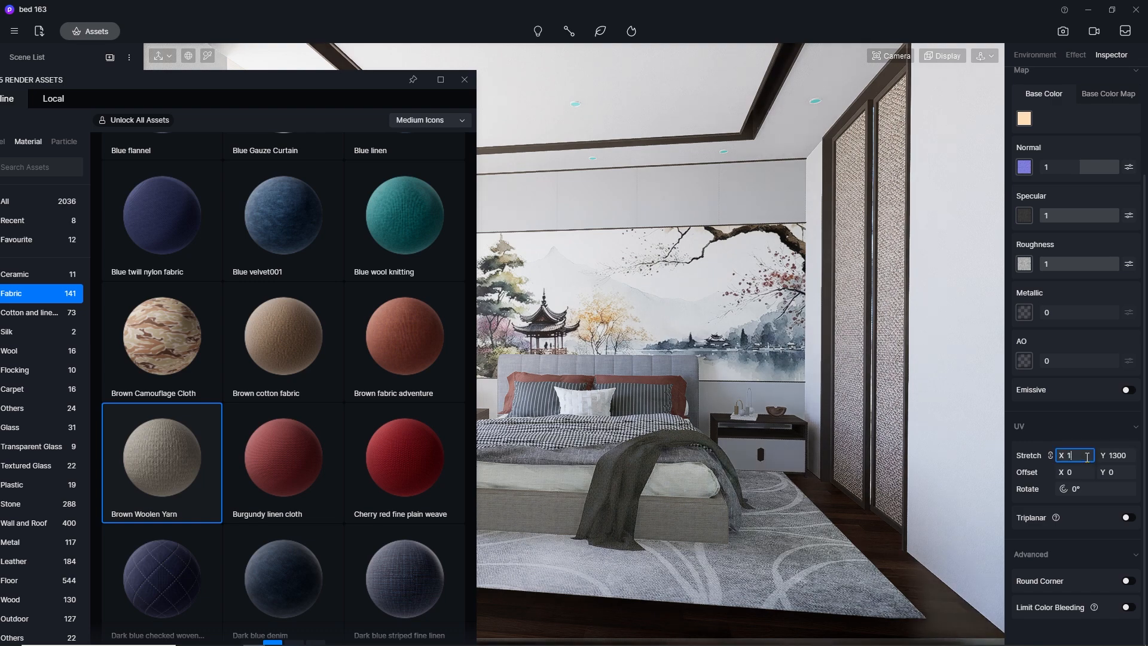
key("Return")
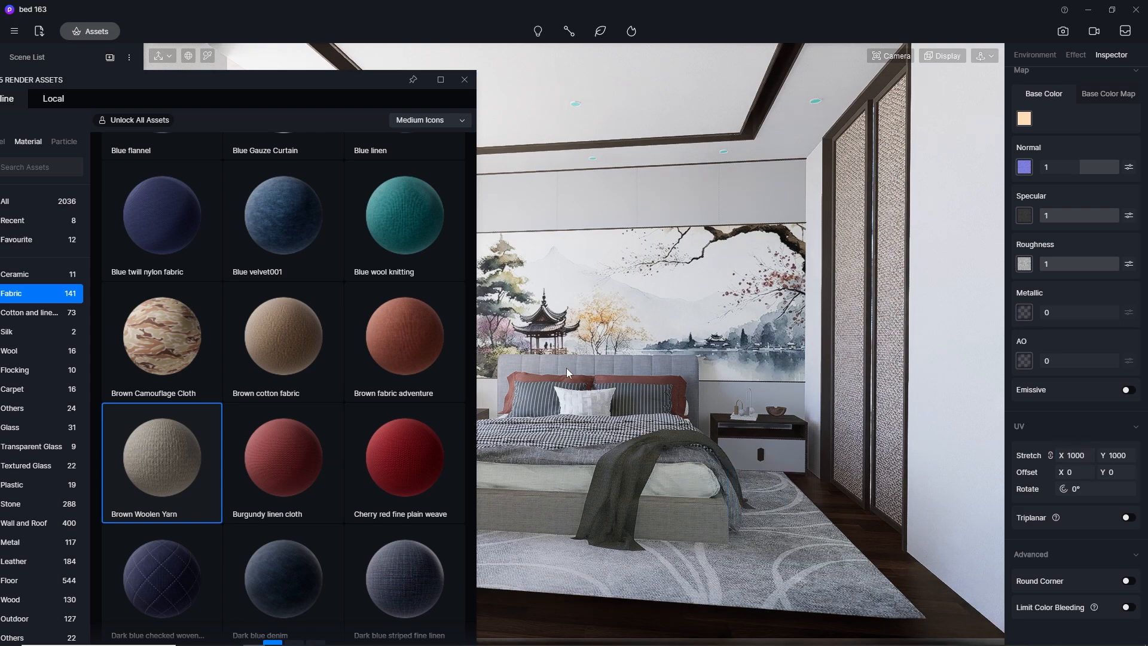
Find Grid fabric among the Fabric materials and apply it to the checkered blanket on the bed
scroll(361, 371, "up", 1)
scroll(361, 371, "up", 20)
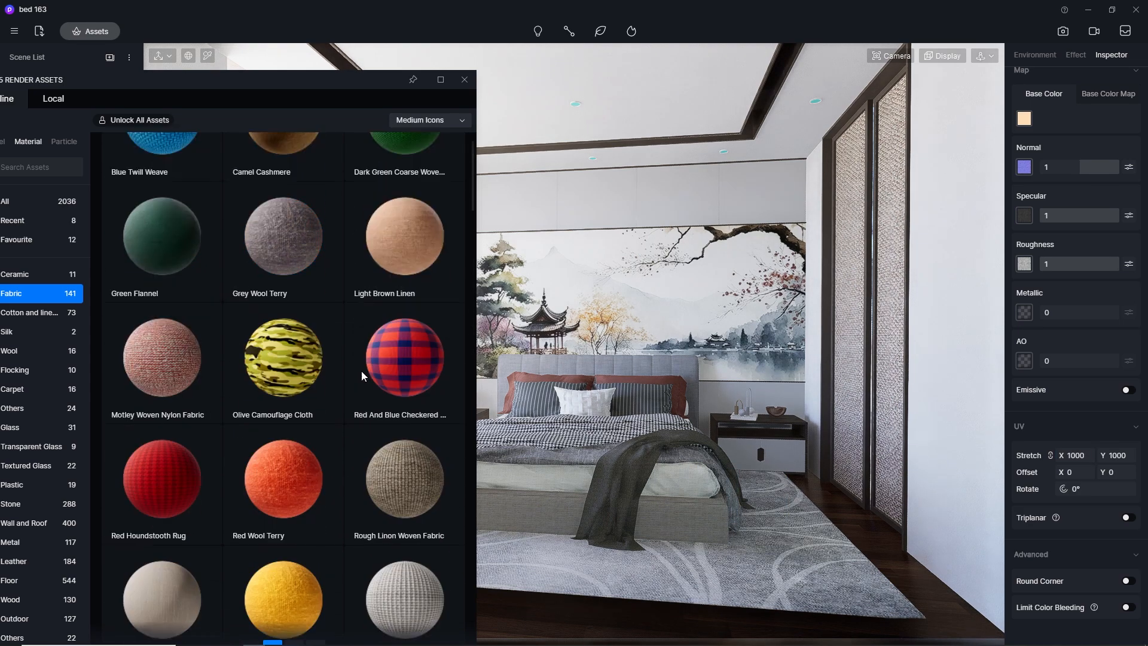
scroll(361, 371, "down", 15)
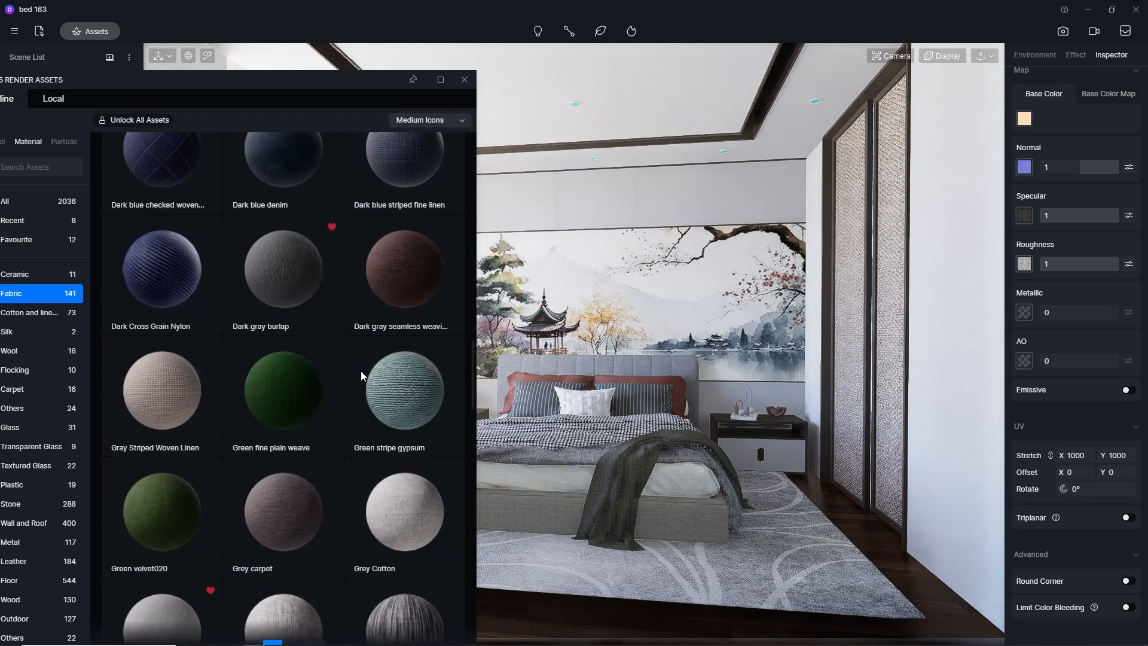
left_click_drag(170, 393, 577, 428)
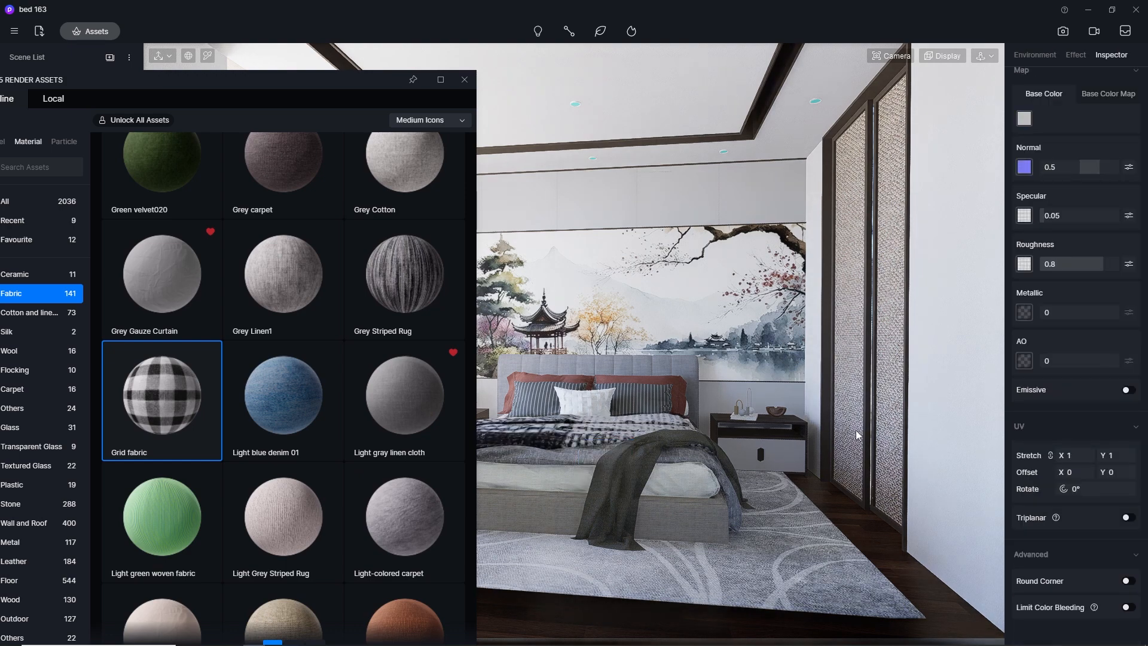
Try a UV stretch of 30 on the blanket's Grid fabric, settle on 50, and close the asset library
right_click_drag(610, 395, 608, 537)
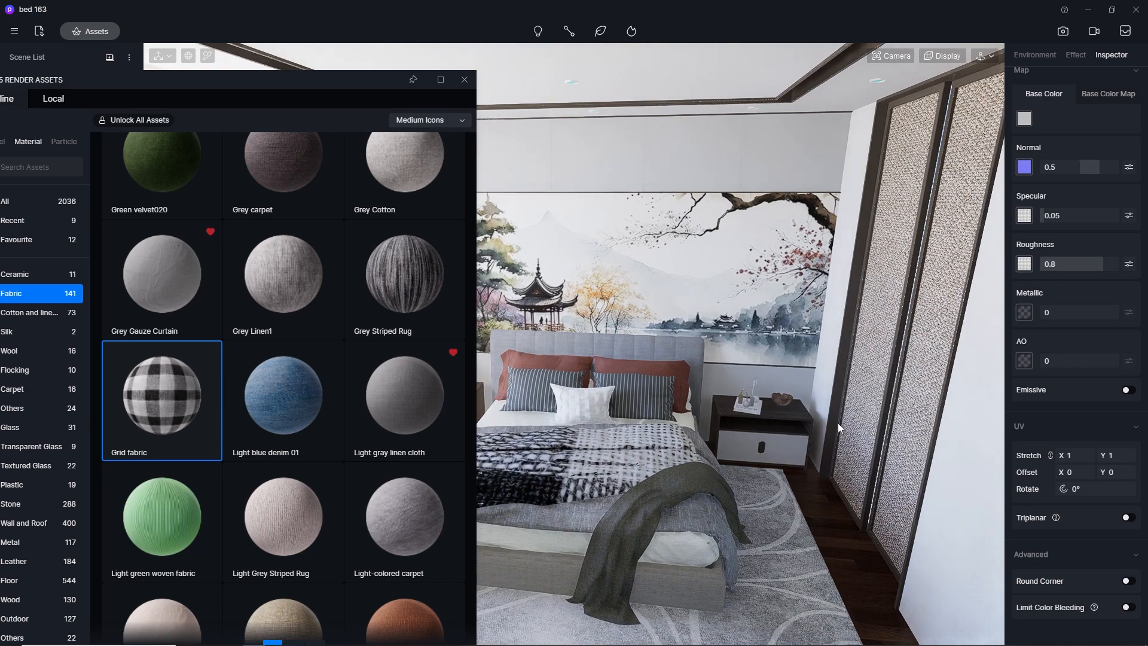
left_click(1090, 455)
type("3")
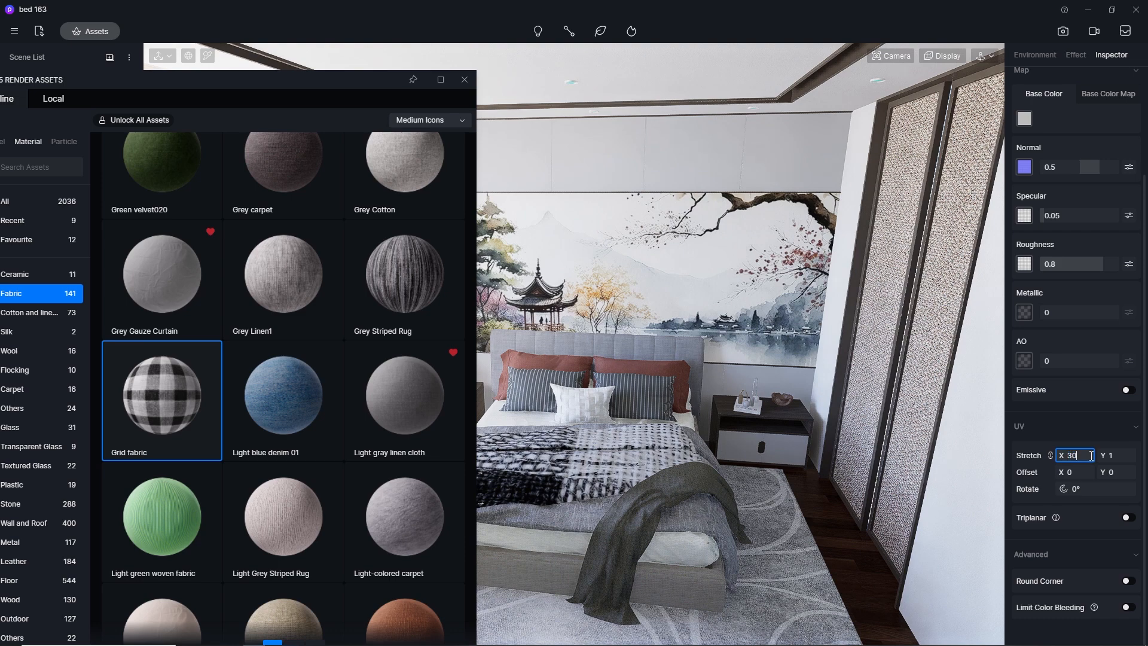
type("0")
key("Return")
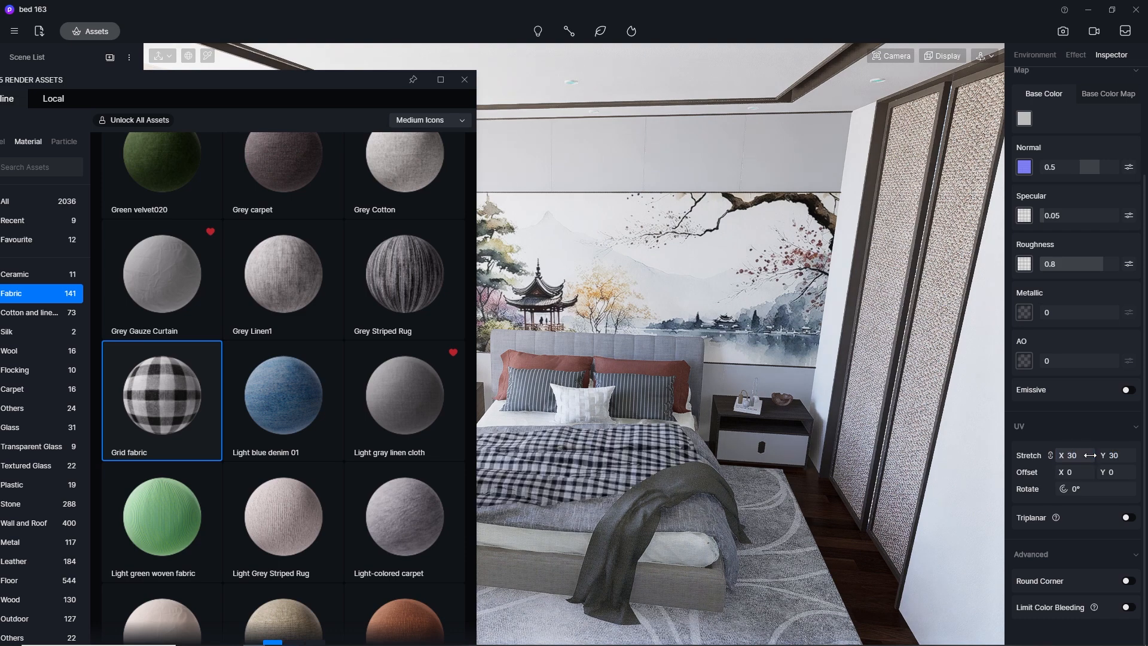
left_click(1090, 455)
type("50")
key("Return")
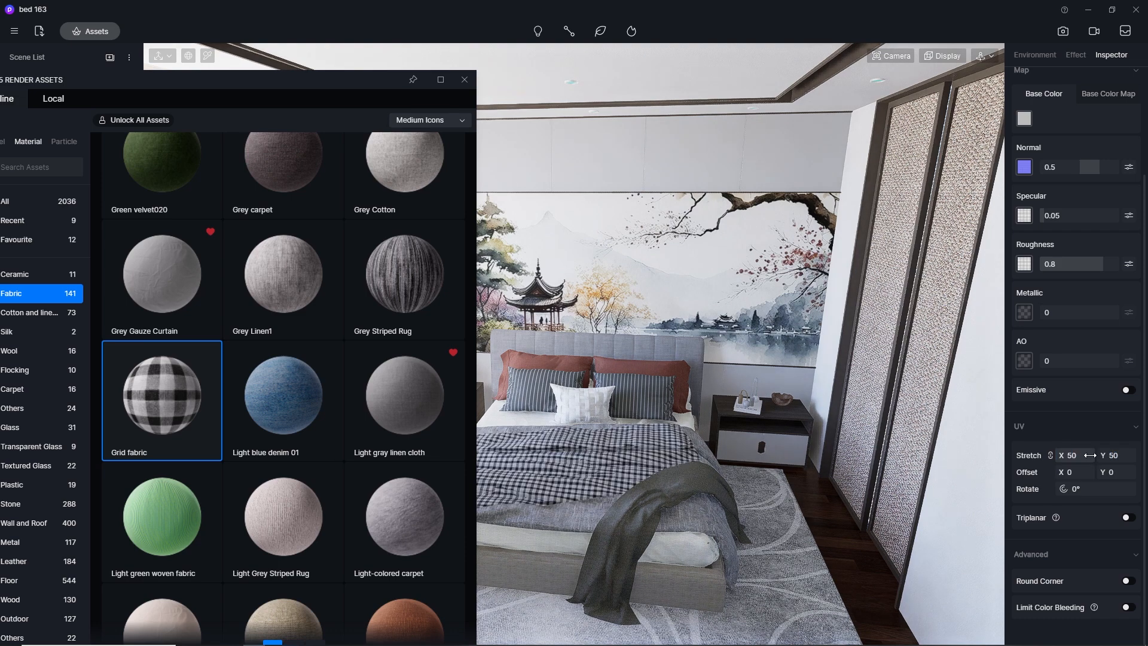
left_click(464, 79)
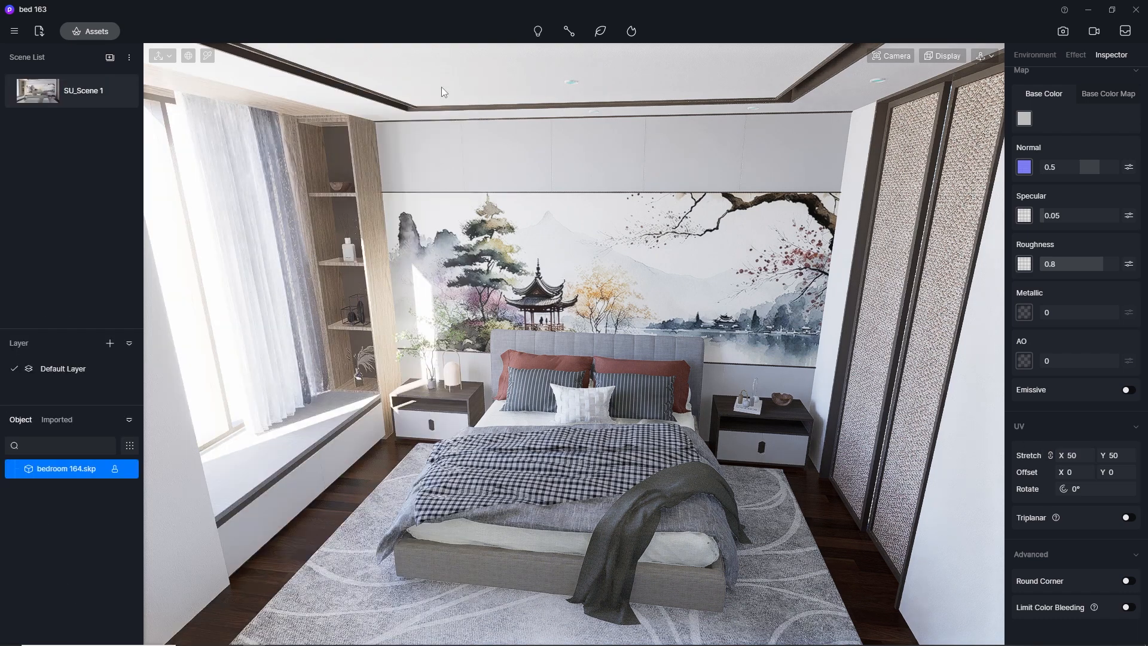
mouse_move(535, 345)
right_mouse_down()
mouse_move(538, 257)
mouse_move(533, 347)
right_mouse_up()
Try Blue linen from the Fabric materials, download Blue flannel instead and apply it to the grey duvet under the checkered blanket
left_click(71, 37)
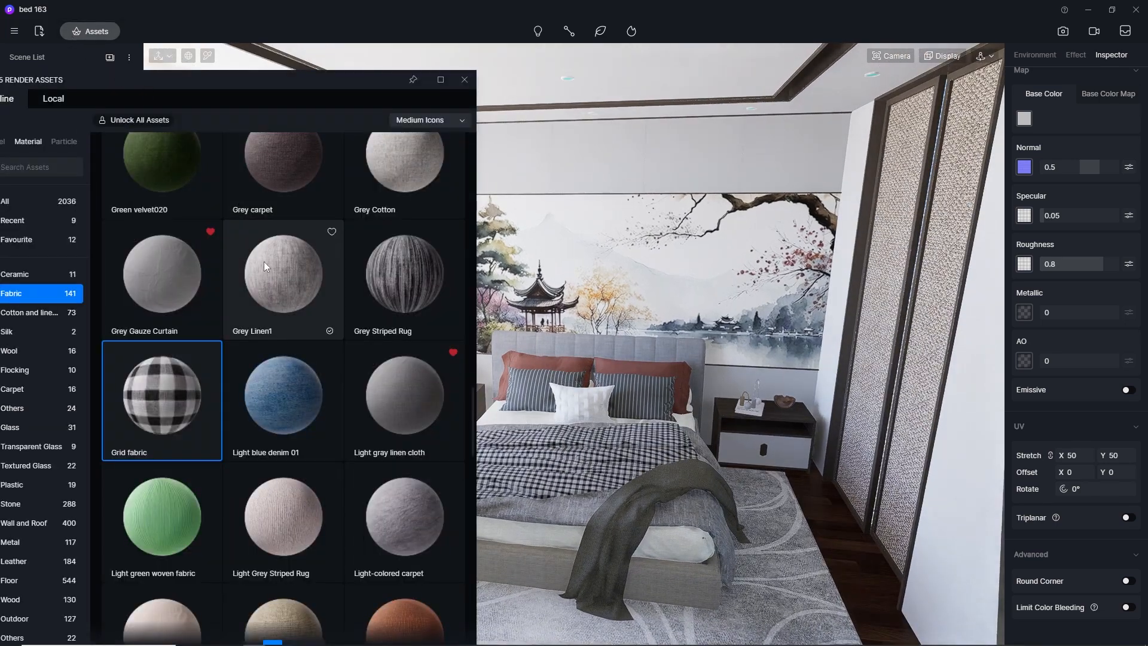
scroll(321, 343, "up", 10)
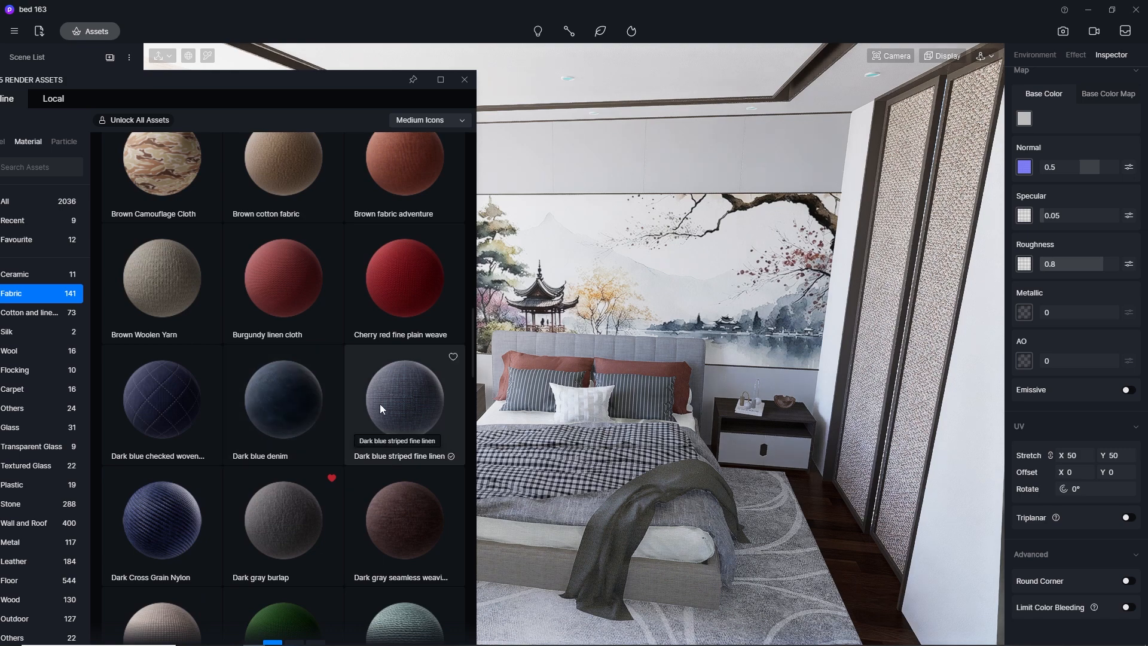
scroll(381, 408, "up", 8)
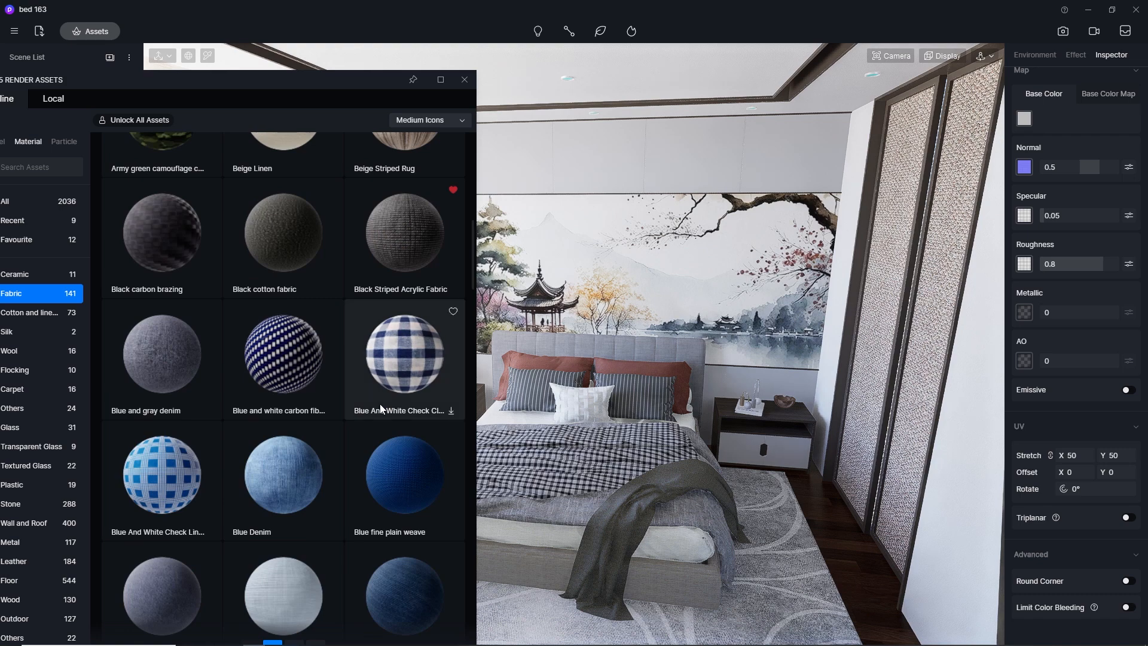
scroll(380, 409, "up", 4)
scroll(381, 409, "up", 4)
scroll(379, 403, "up", 2)
scroll(379, 403, "down", 10)
left_click_drag(387, 353, 417, 336)
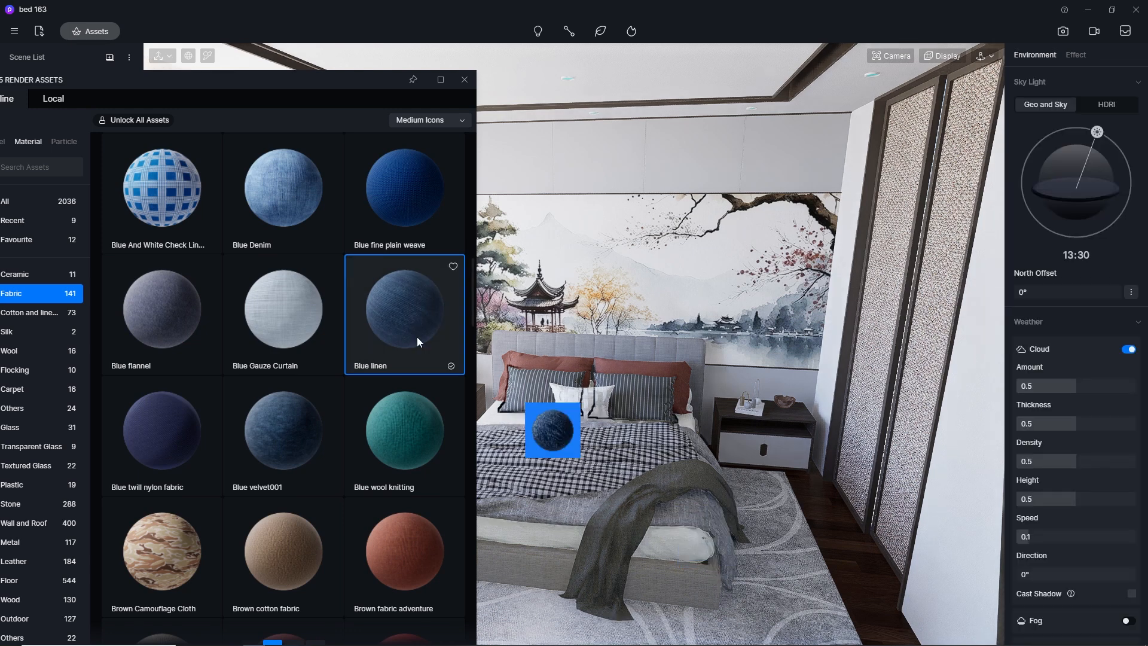
left_click(207, 367)
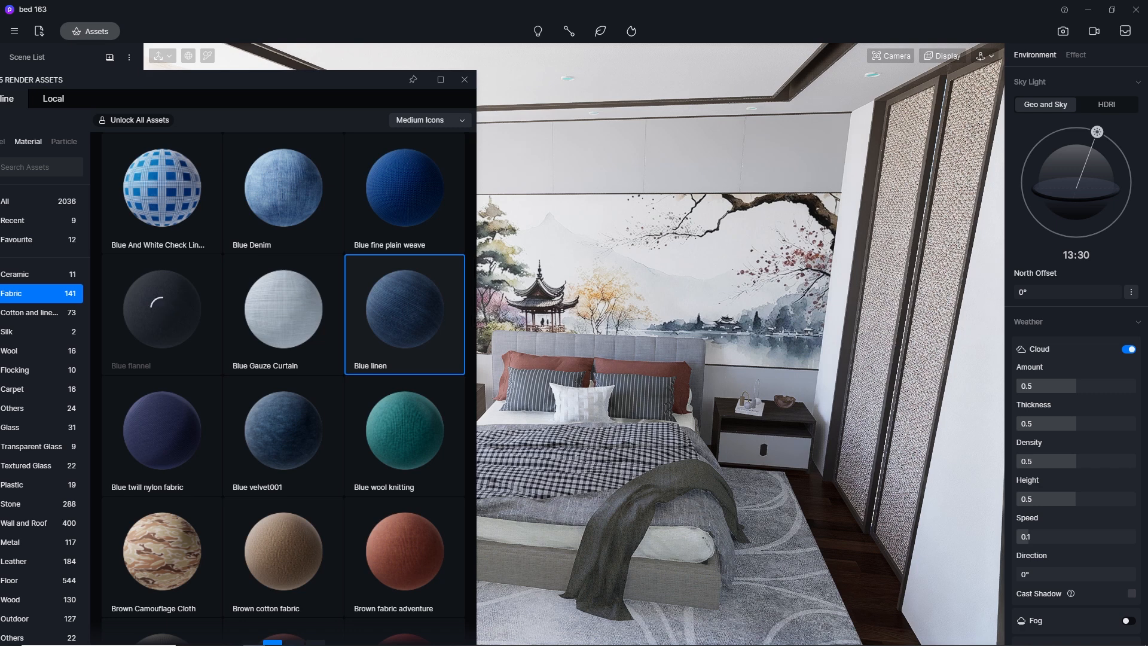
left_click_drag(161, 317, 566, 506)
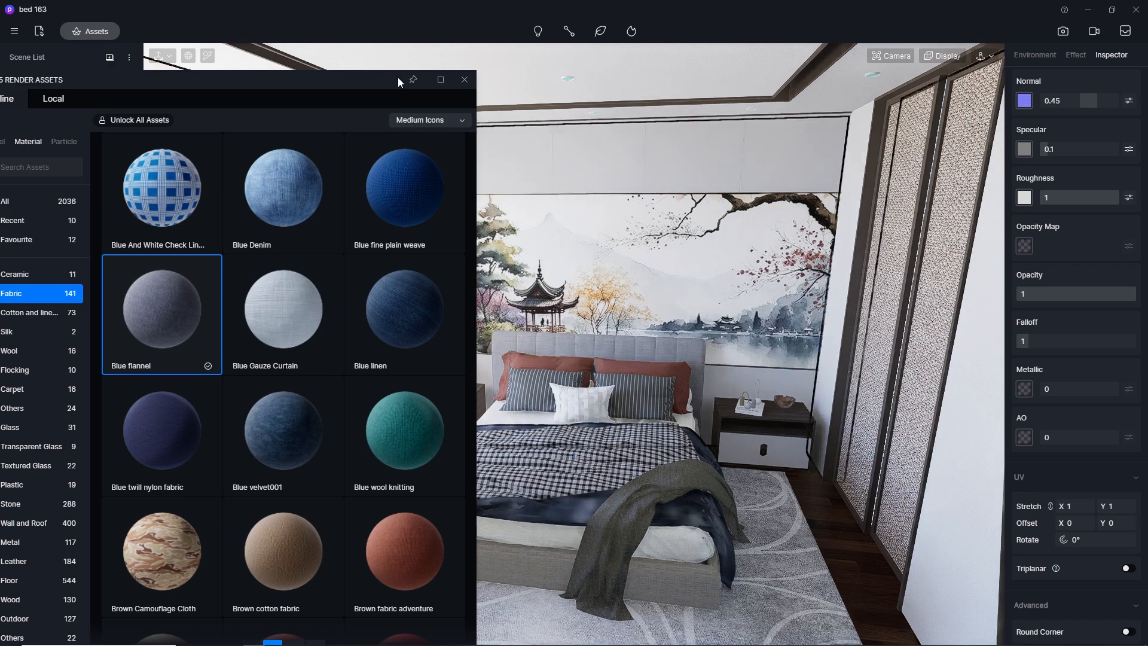
Close the asset library and set the duvet's Blue flannel UV stretch to 300 in both X and Y
left_click(465, 80)
left_click(1092, 506)
type("300")
key("Return")
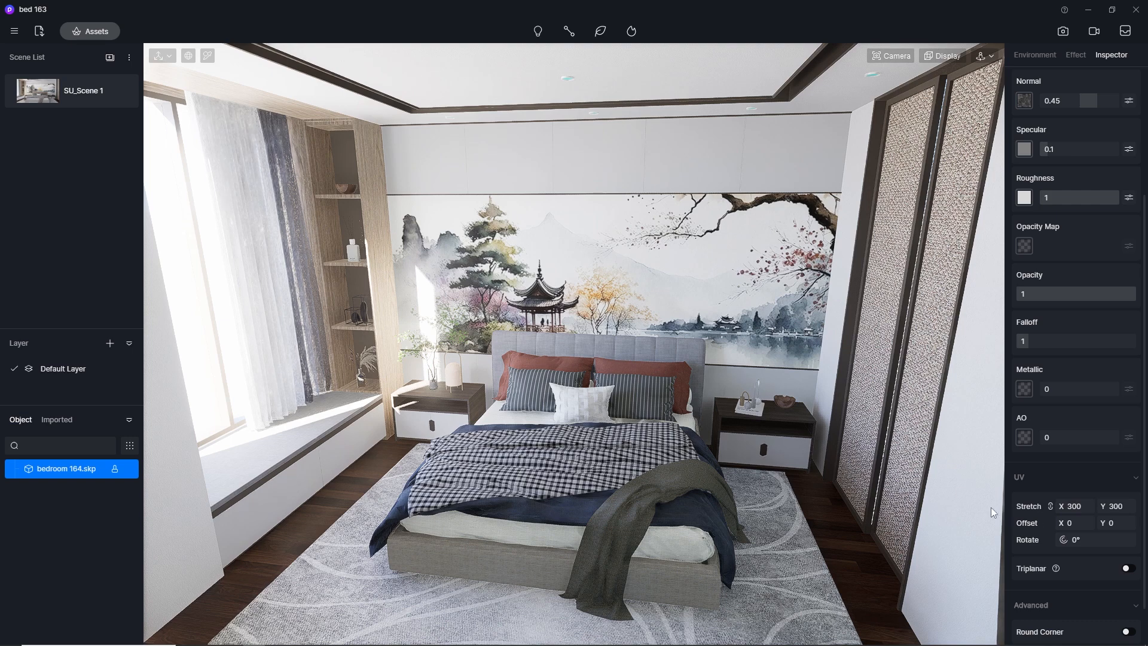
Set the camera's clipping distance to 0 for a close view of the bed
right_click(735, 520)
scroll(685, 496, "up", 4)
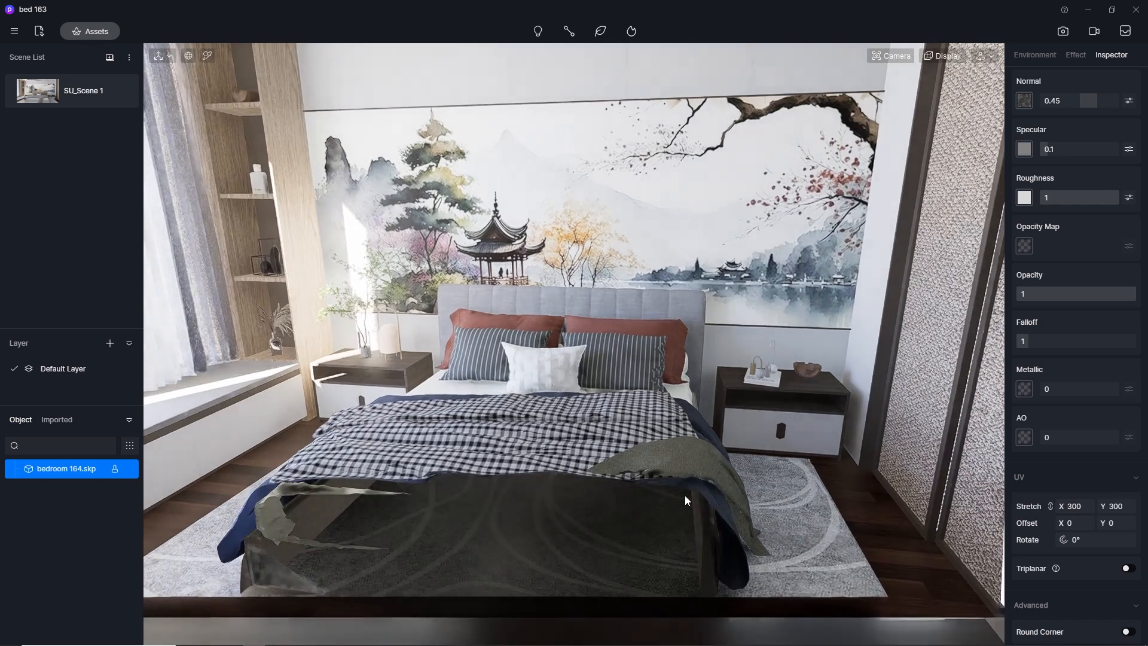
scroll(685, 499, "down", 3)
left_click(890, 55)
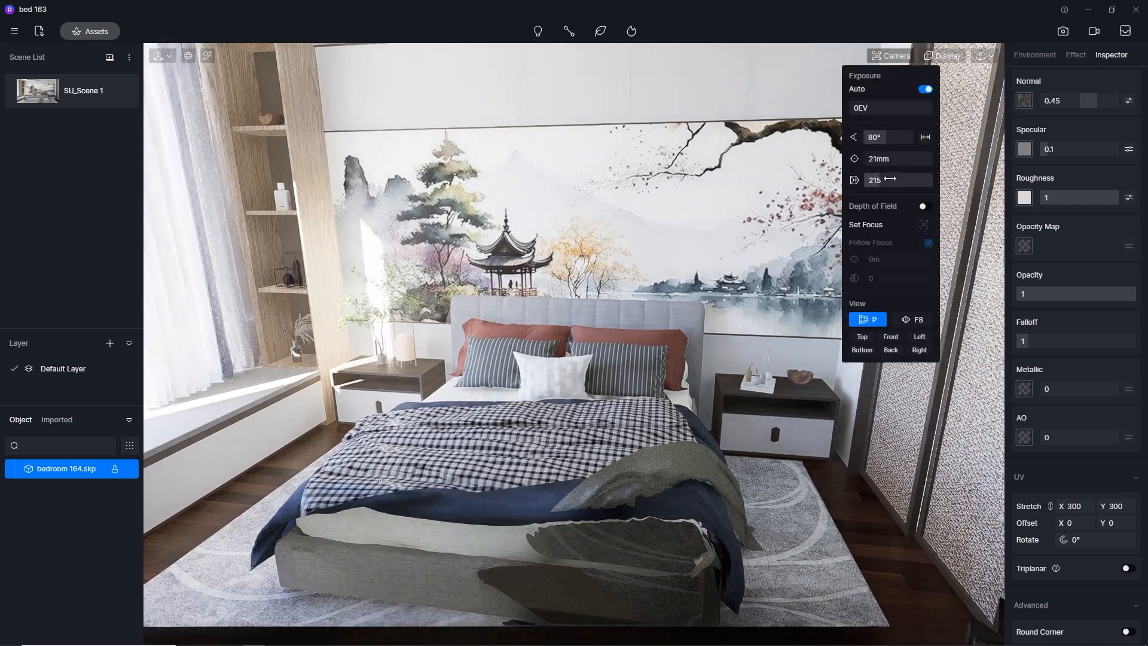
left_click_drag(891, 176, 685, 199)
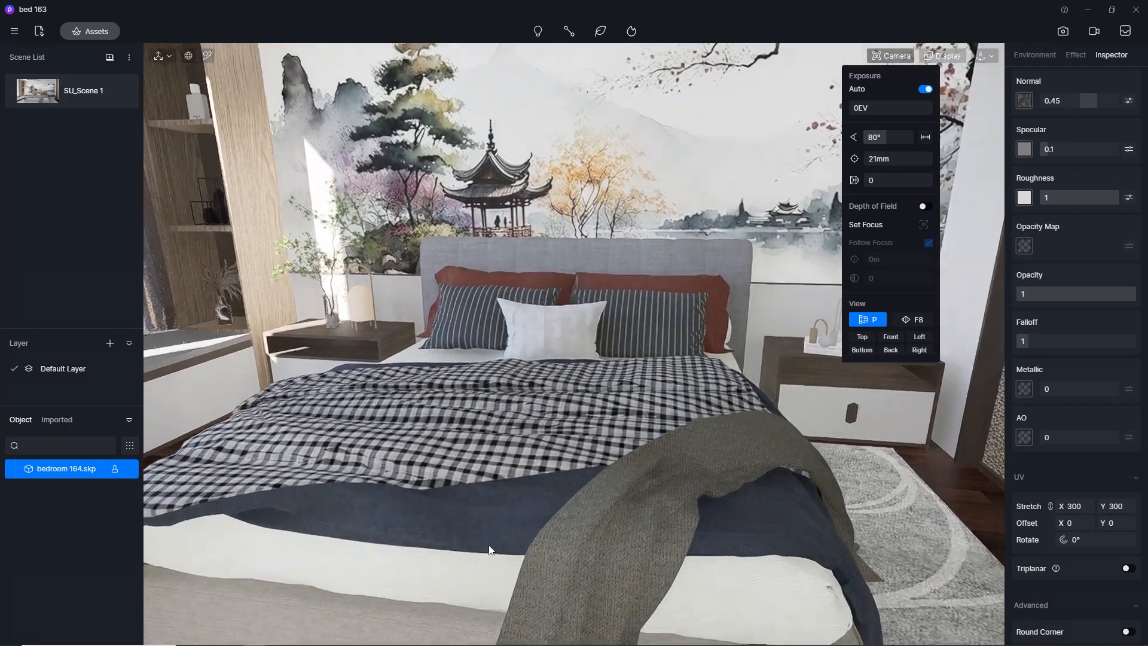
Try a UV stretch of 100 and 150 on the duvet's Blue flannel while viewing the bed from above
middle_click_drag(555, 406, 583, 625)
left_click(1071, 506)
type("100")
key("Return")
left_click(1083, 506)
type("150")
key("Return")
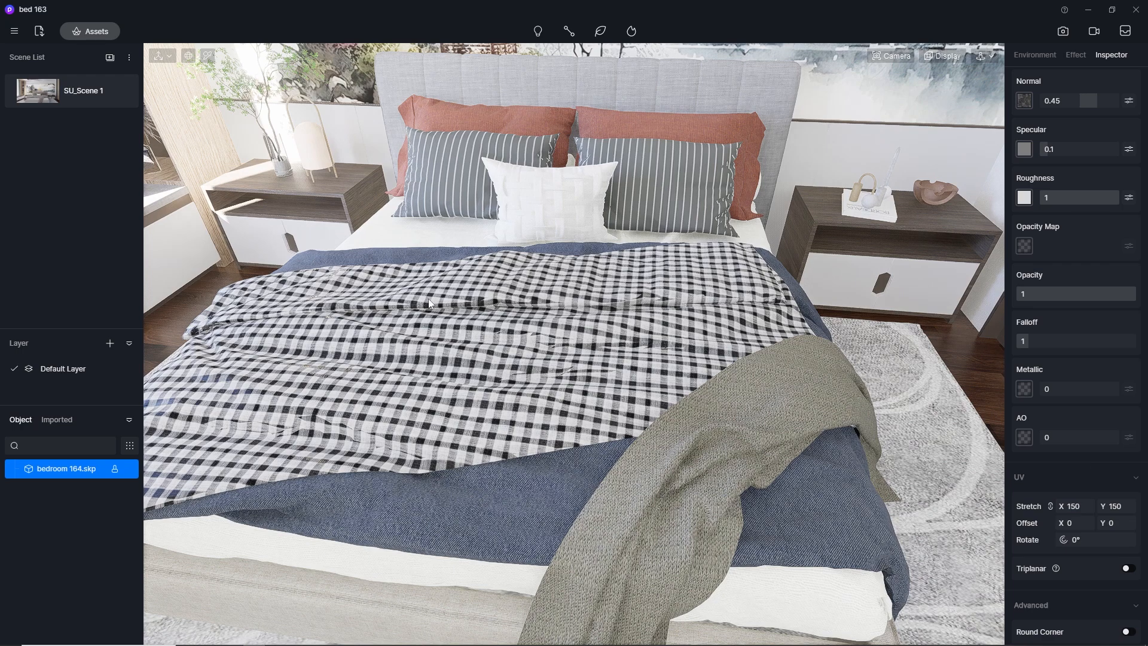
Return to the SU_Scene 1 view and set the duvet's Blue flannel UV stretch to 100 in both X and Y
left_click(37, 95)
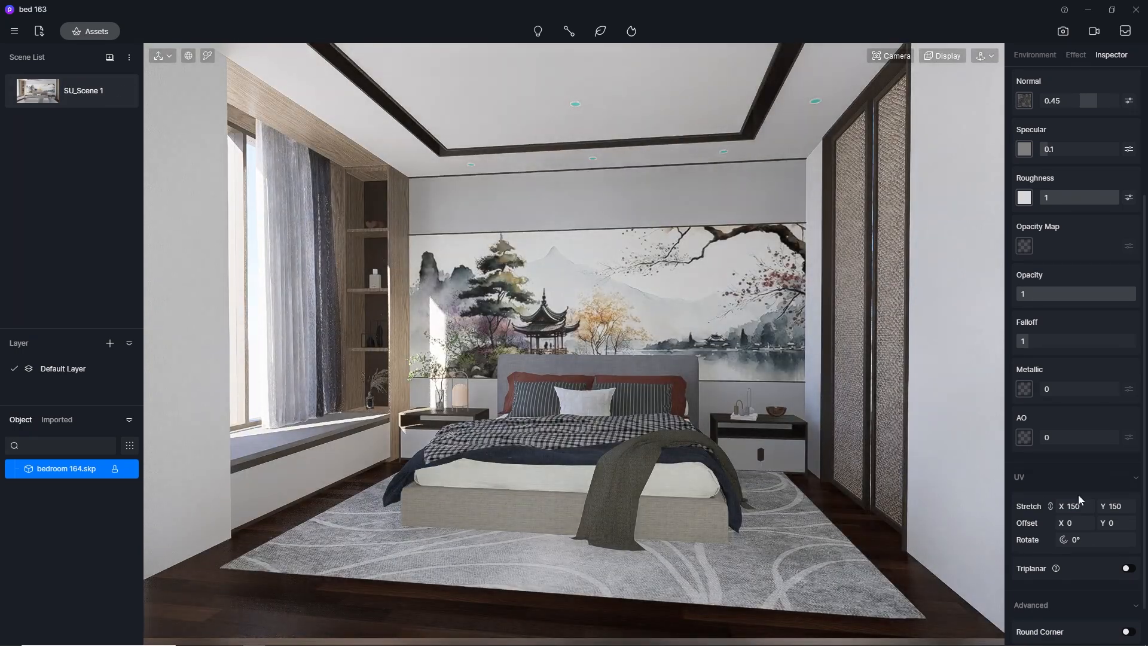
left_click(1081, 507)
type("100")
key("Return")
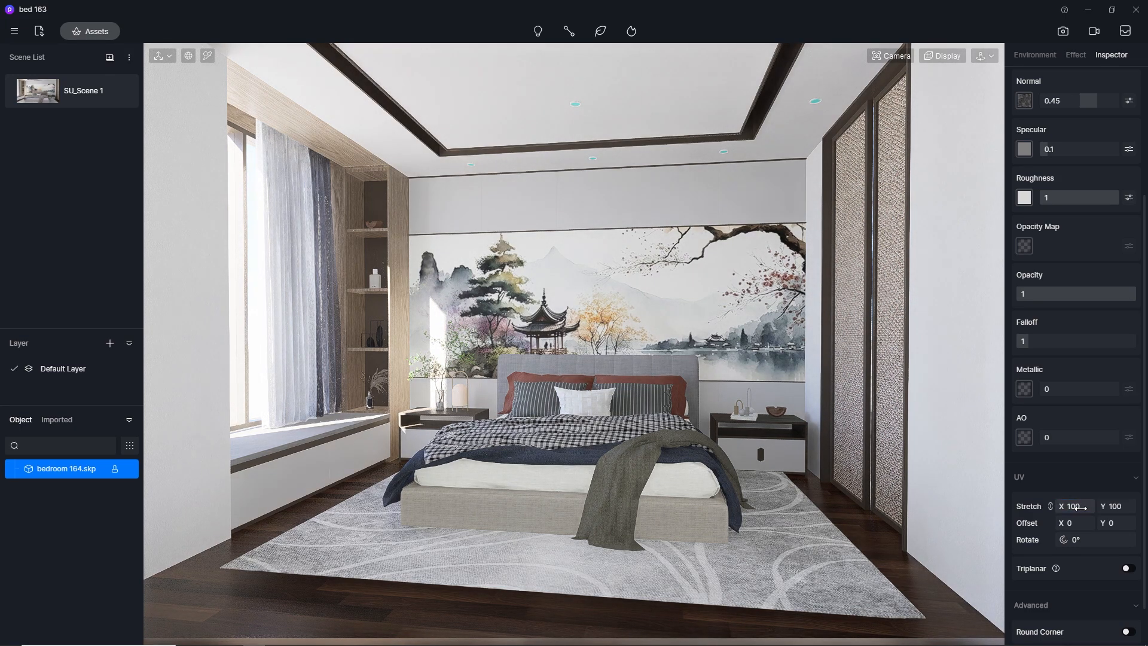
Save the project and set up a still image render at the 2K preset size
mouse_move(118, 97)
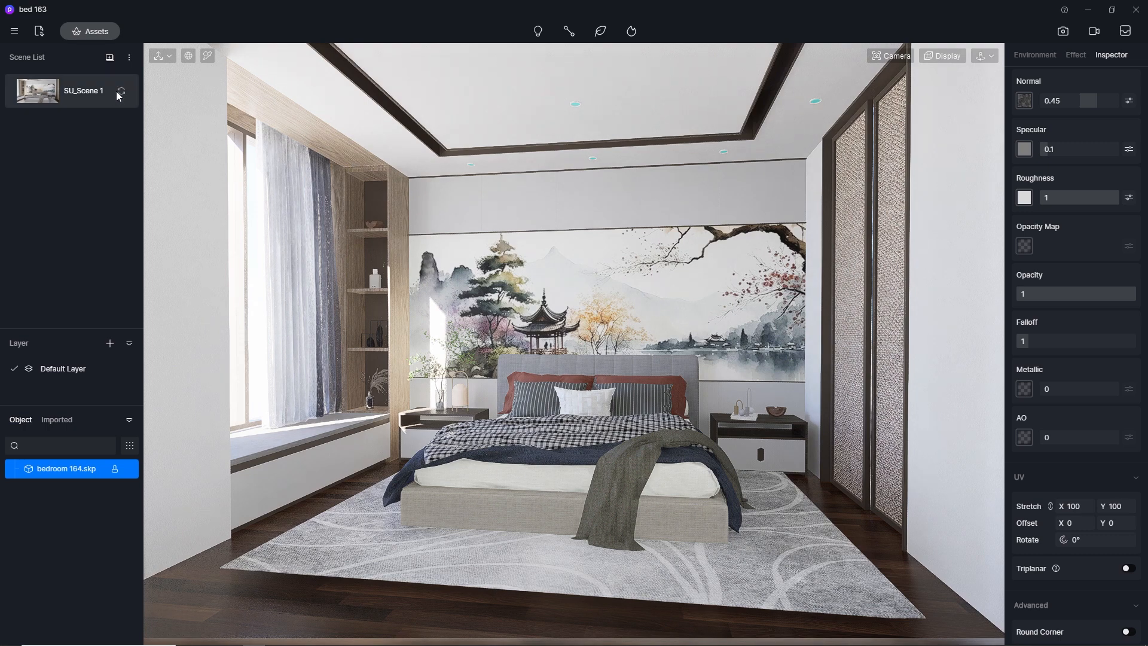
left_click(14, 31)
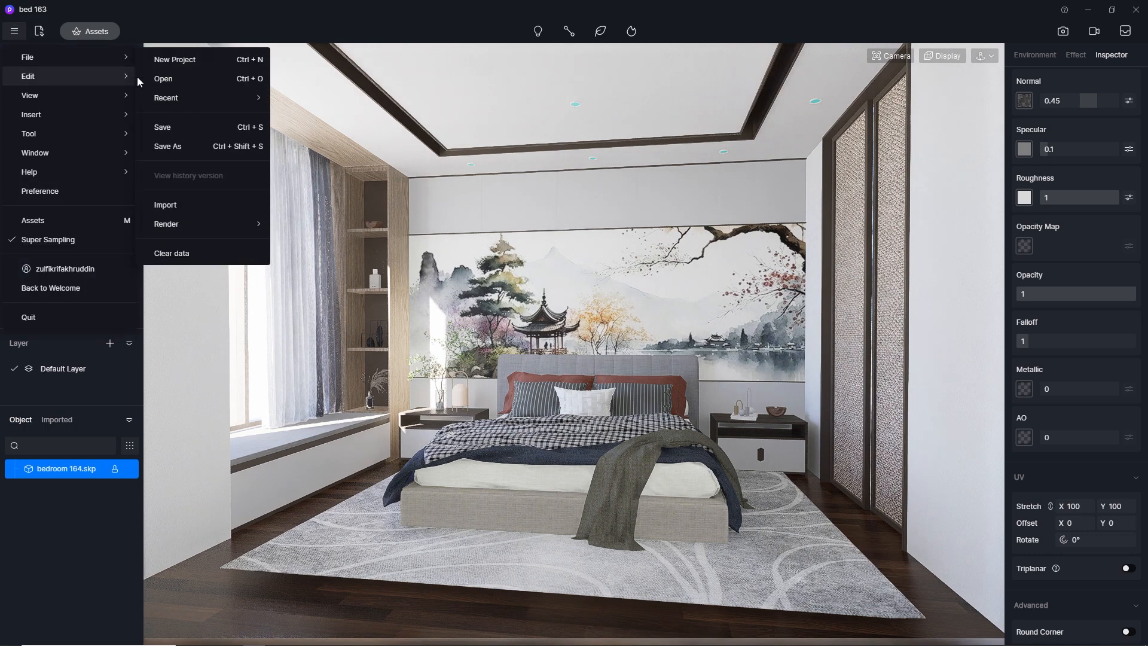
mouse_move(65, 57)
left_click(186, 130)
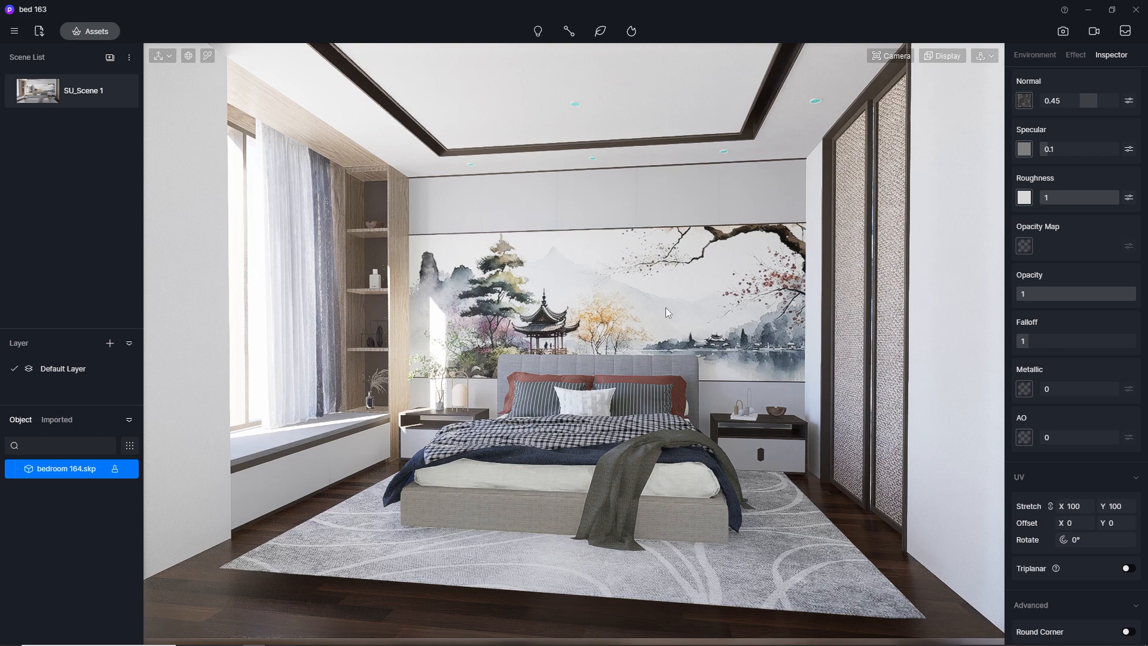
left_click(1059, 31)
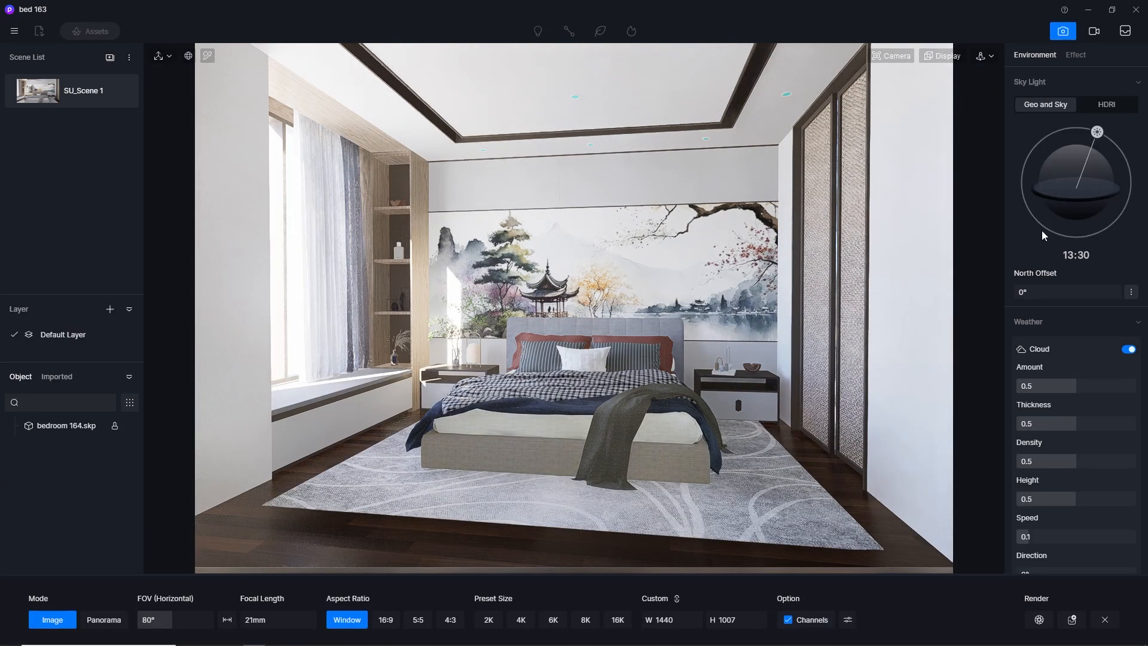
left_click(487, 620)
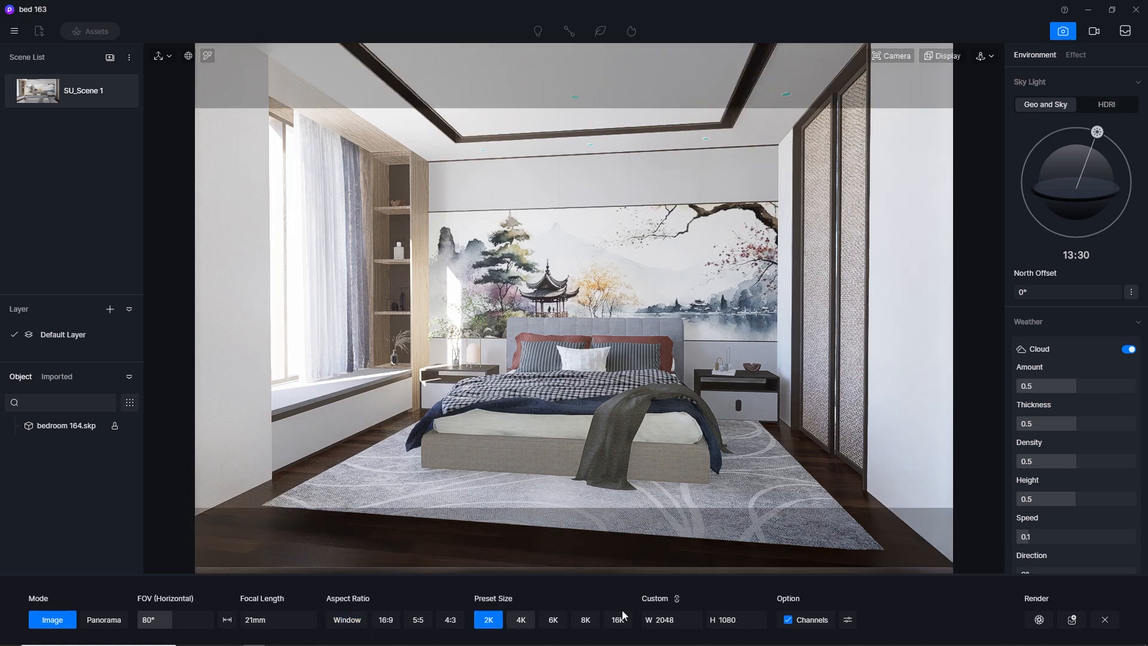
Switch the sky light to HDRI and load the custom map btrr 8000×4000
left_click(1104, 104)
left_click(1086, 131)
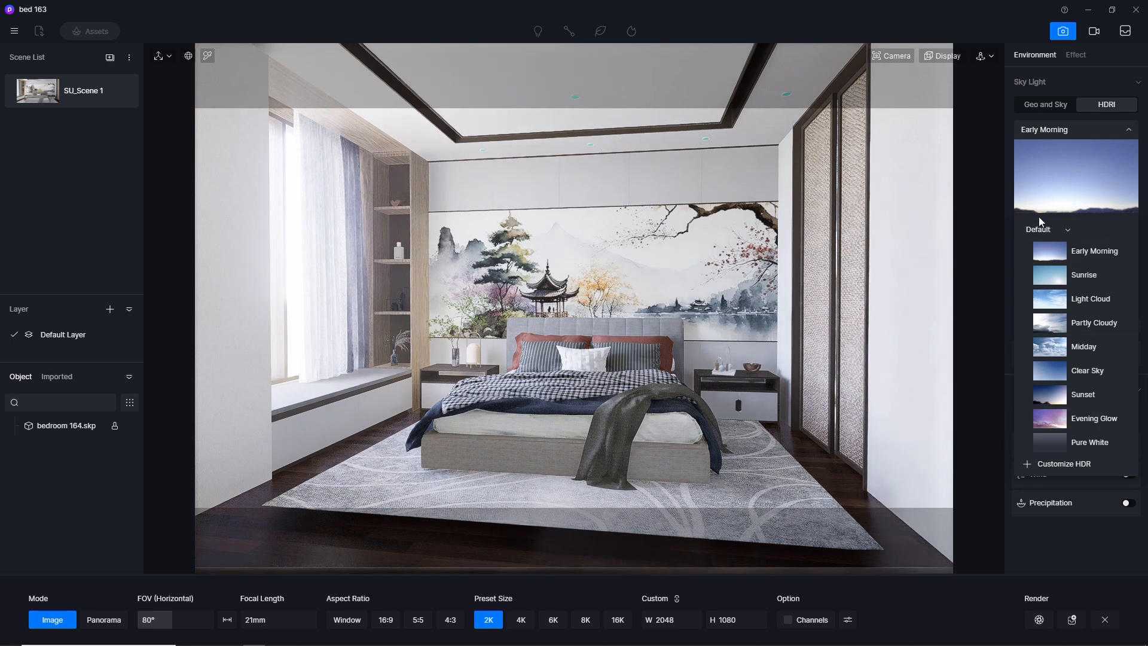
left_click(1041, 231)
left_click(1047, 245)
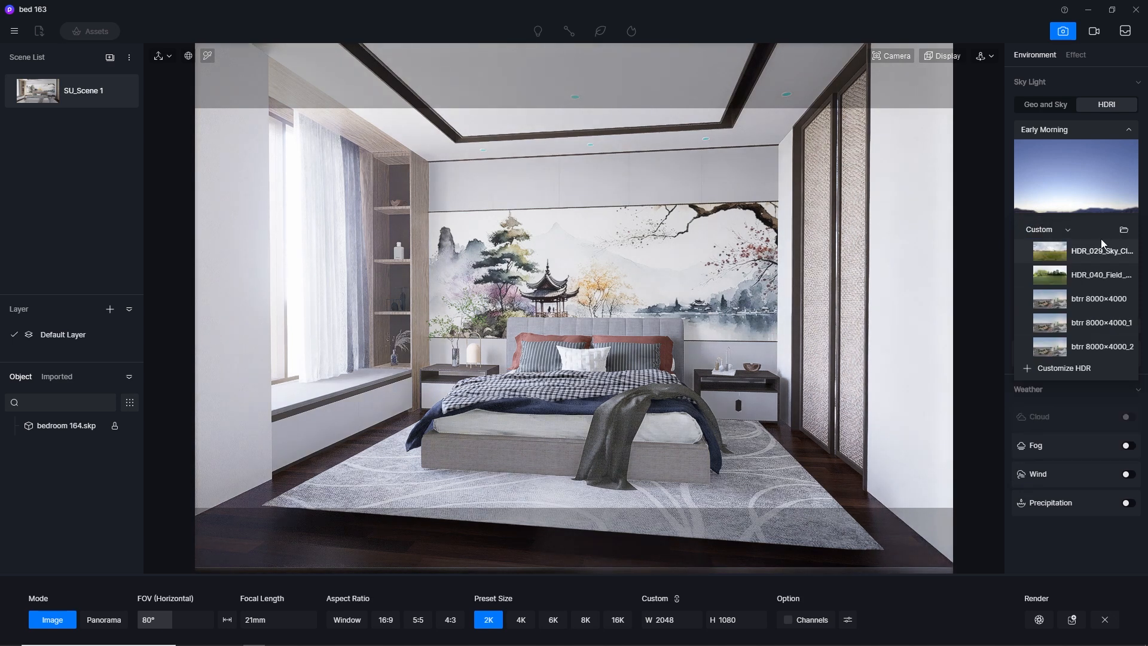
left_click(1068, 231)
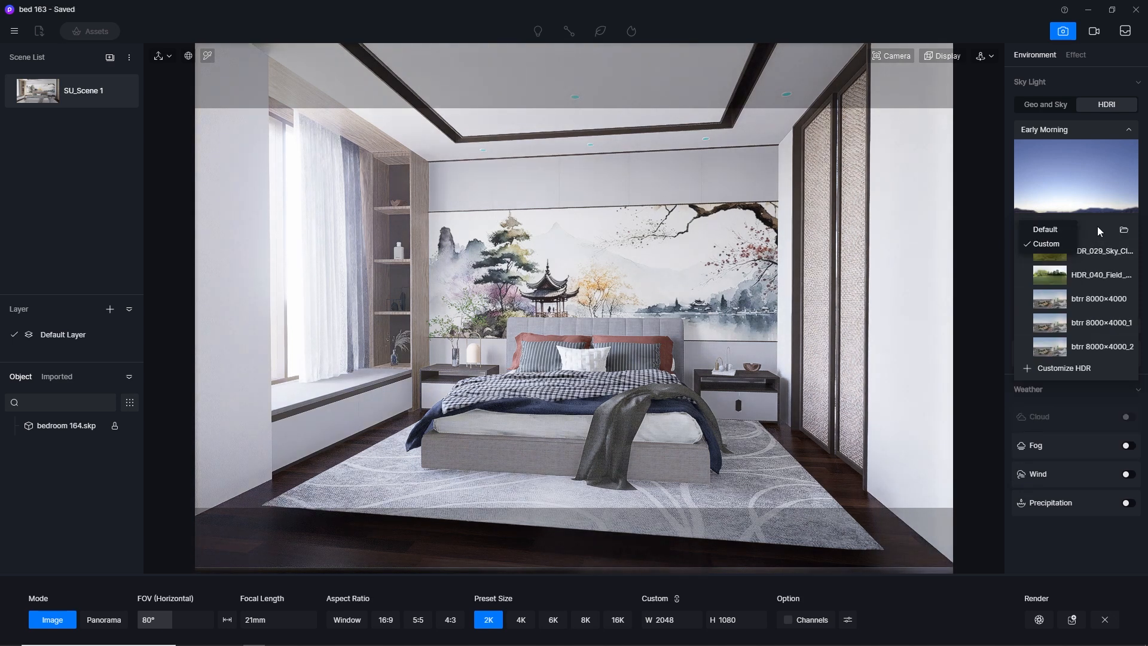
left_click(1087, 303)
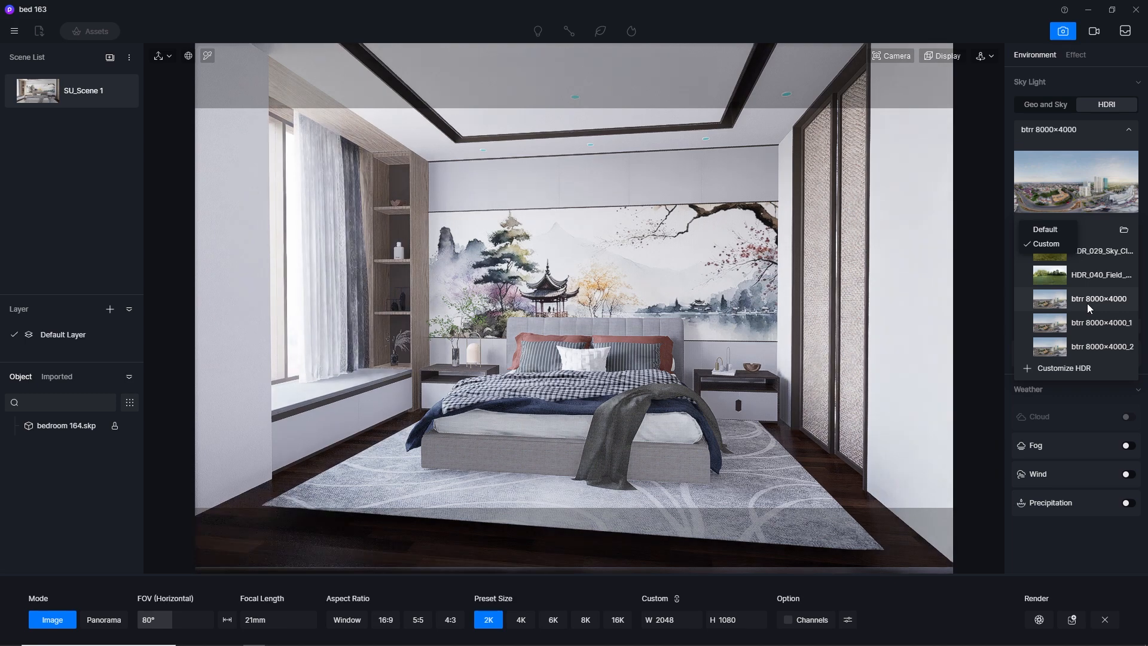
left_click(1129, 129)
Try HDR sky light values of 0.1 and 0.3, and go back to 0.5
left_click(1054, 229)
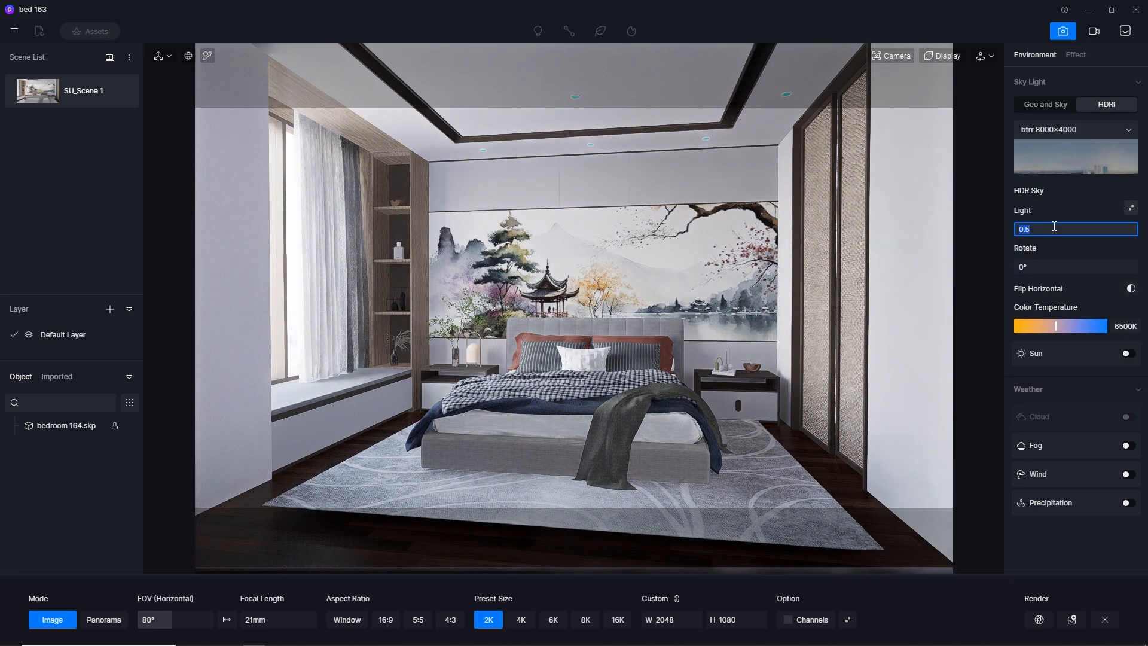
key("Return")
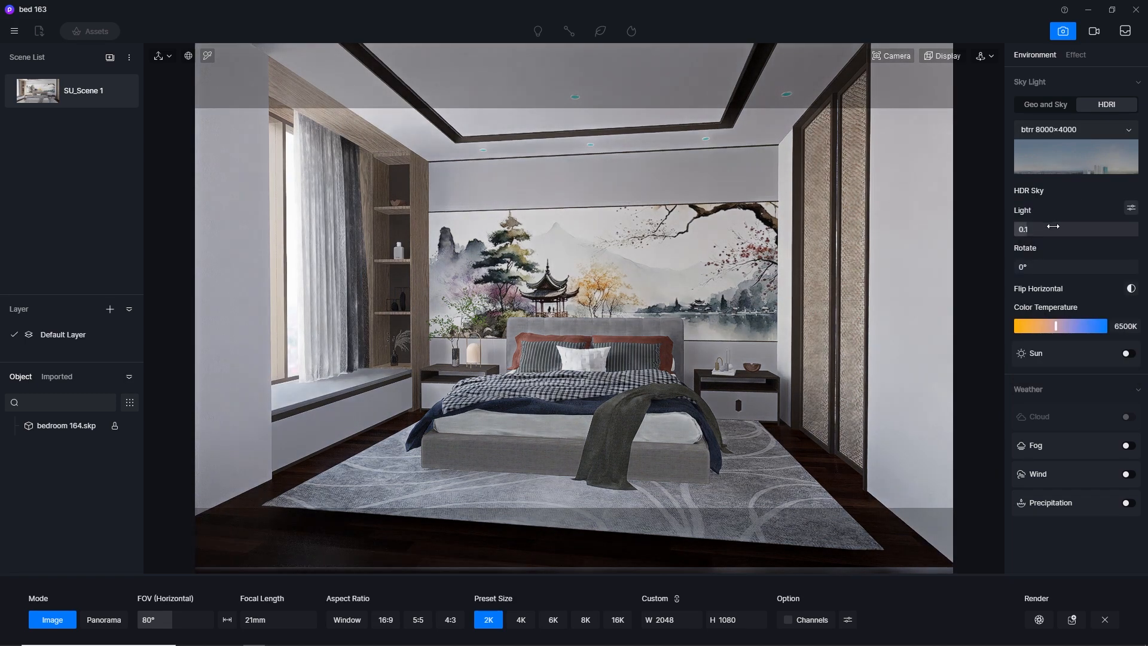
left_click(1069, 231)
type("0.5")
key("Return")
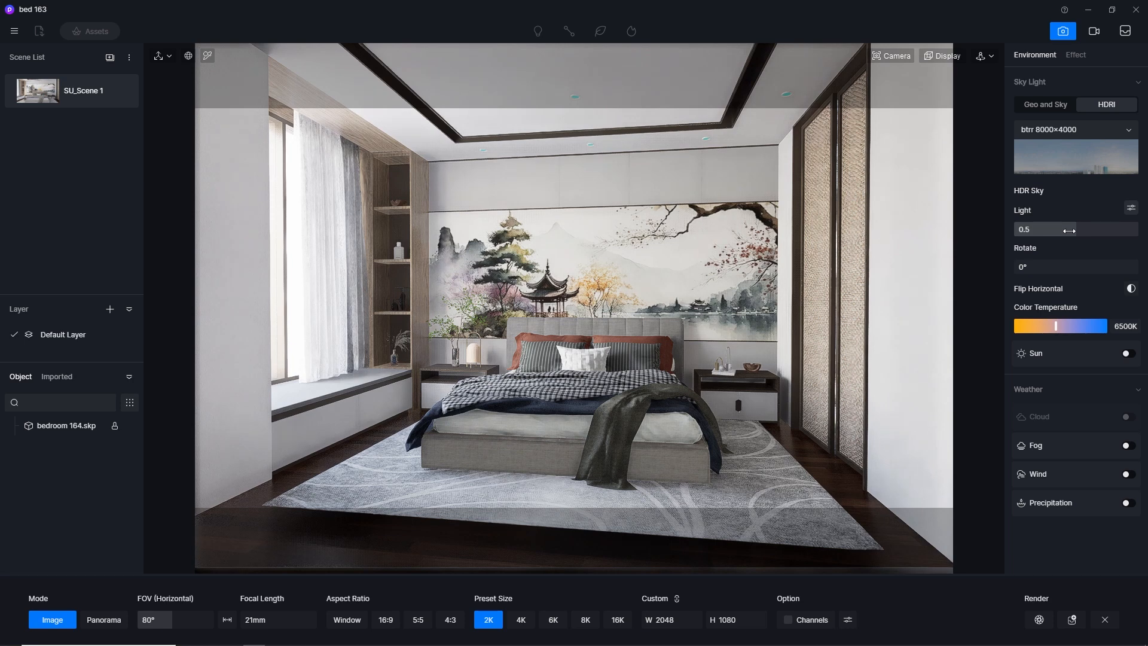
left_click(1070, 231)
key("Return")
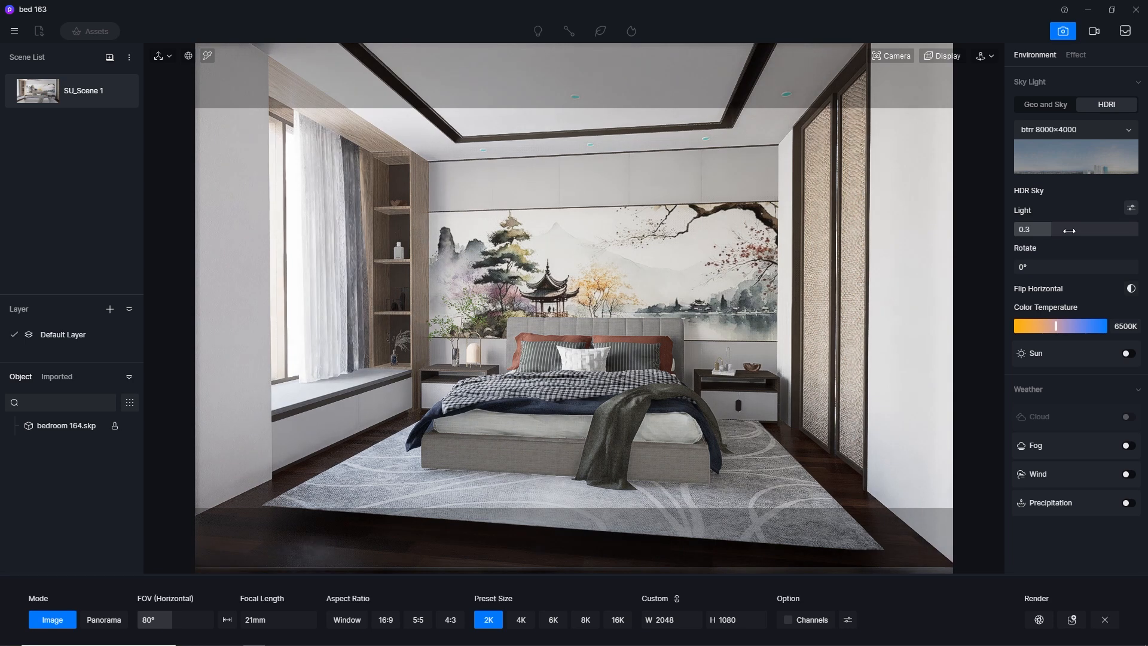
left_click(1070, 231)
type("0.5")
key("Return")
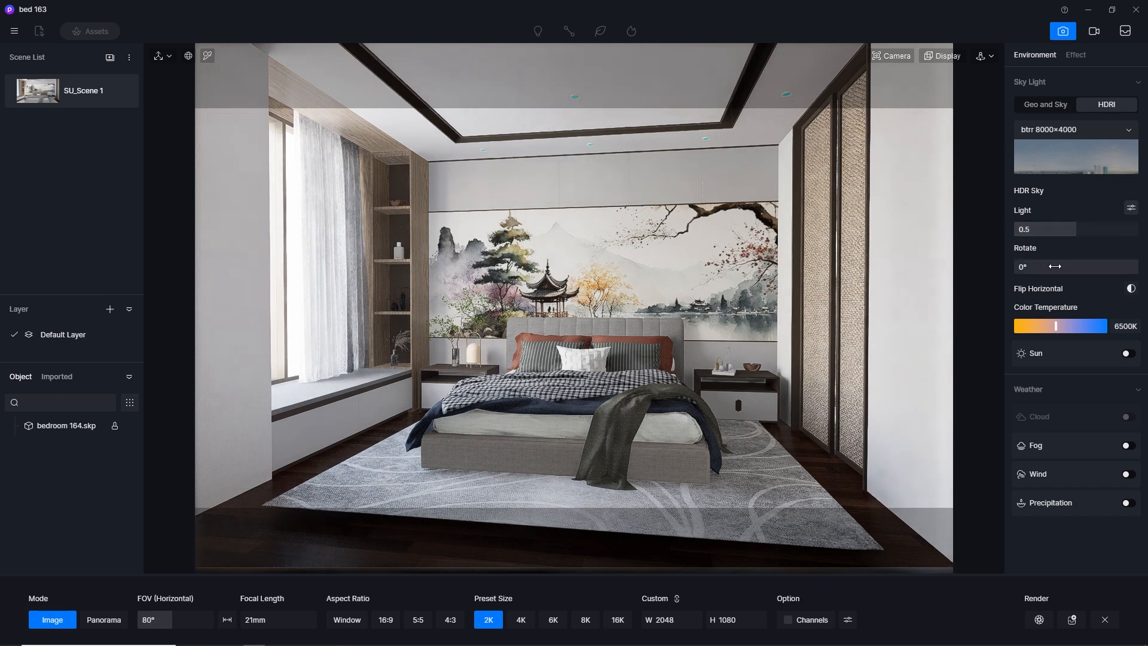
Separate the HDR sky's background brightness from the skylight, try 0.1, set it to 0.01, and update SU_Scene 1
left_click(1132, 209)
left_click(1064, 291)
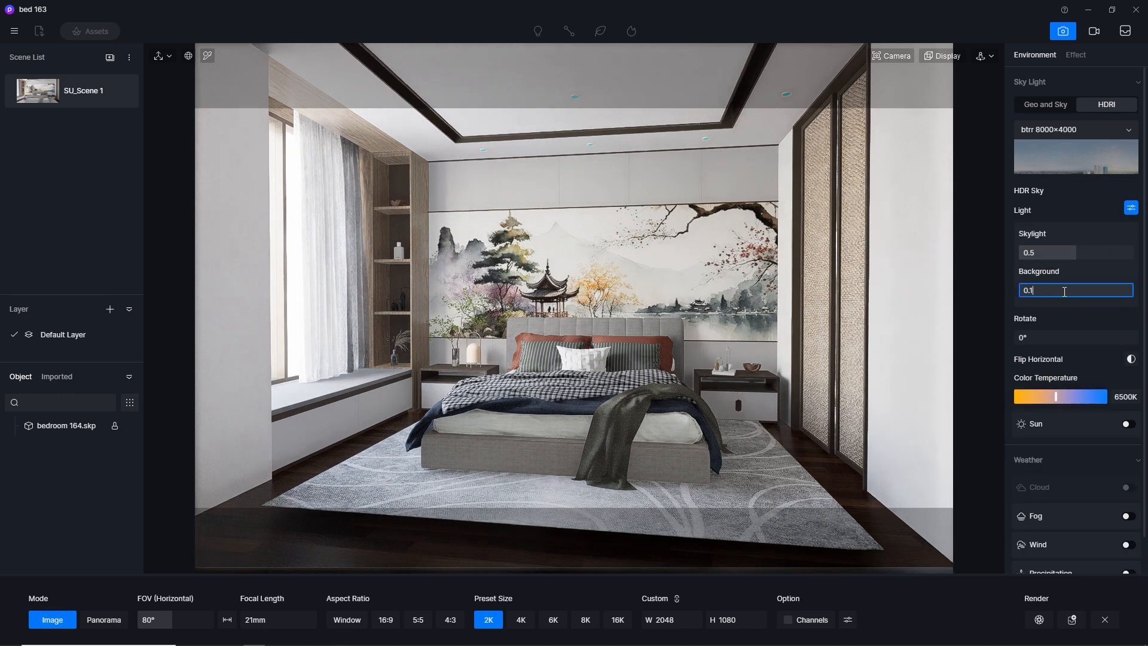
type("0.1")
key("Return")
left_click(1065, 291)
type("0.01")
key("Return")
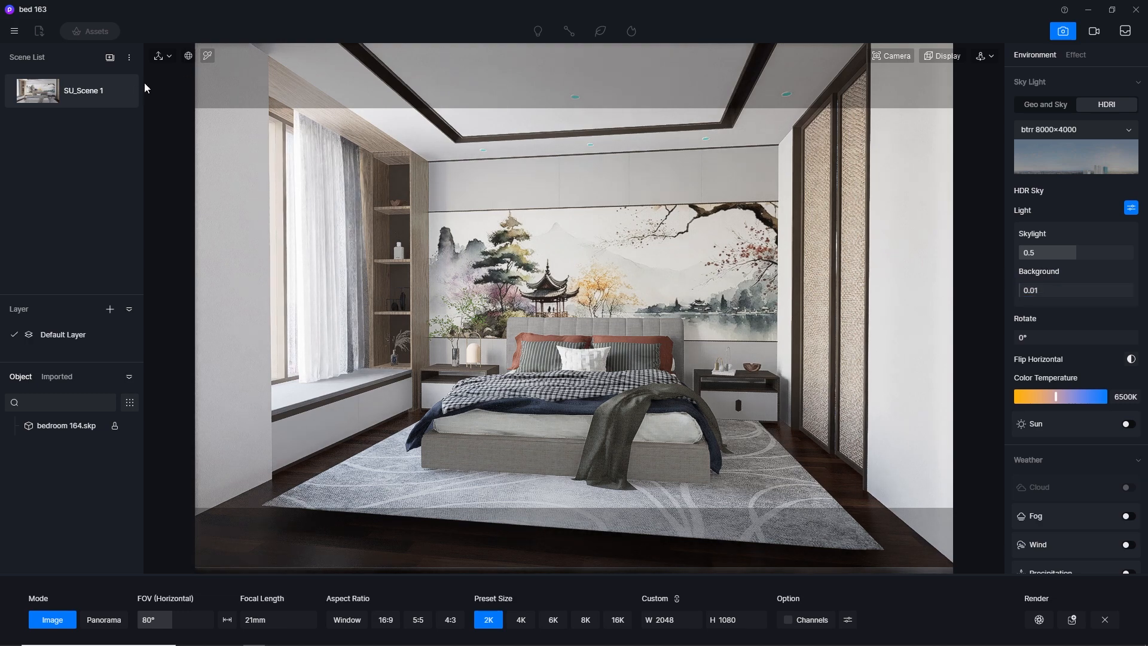
left_click(121, 92)
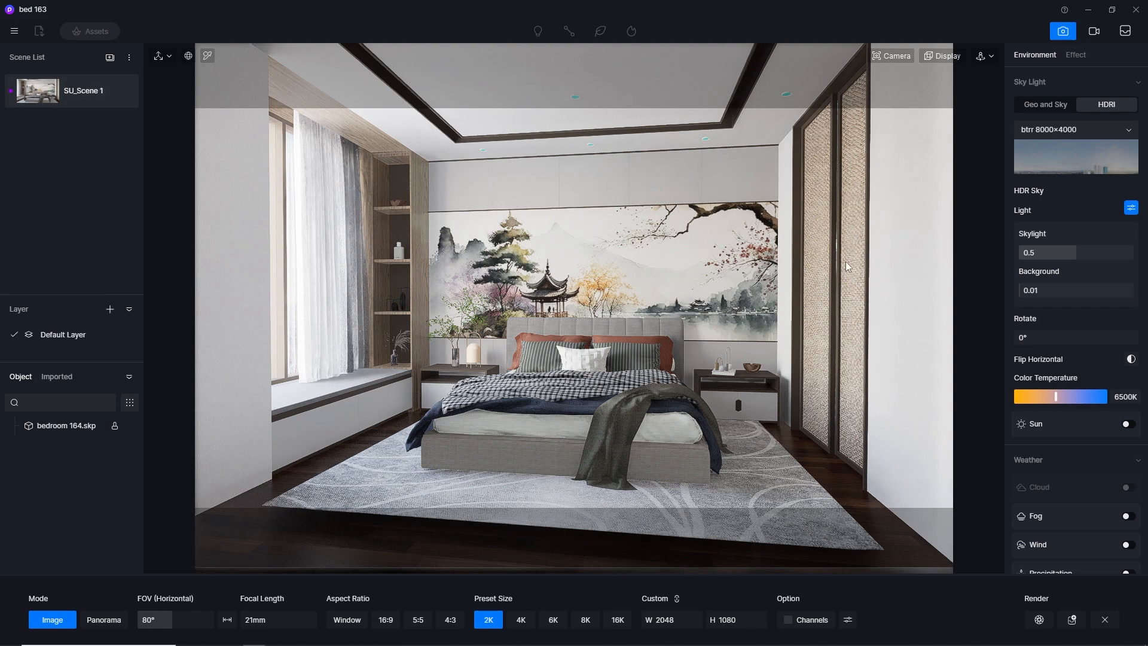
Set the HDR skylight to 0.3 and update SU_Scene 1 with it
left_click(1082, 256)
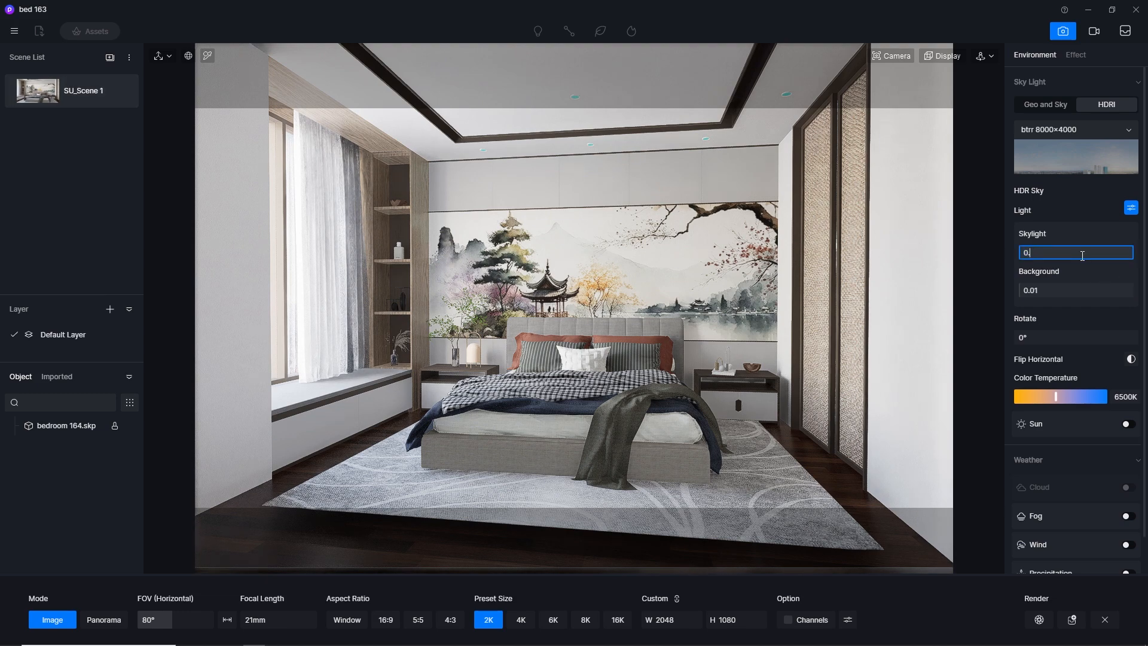
key("Return")
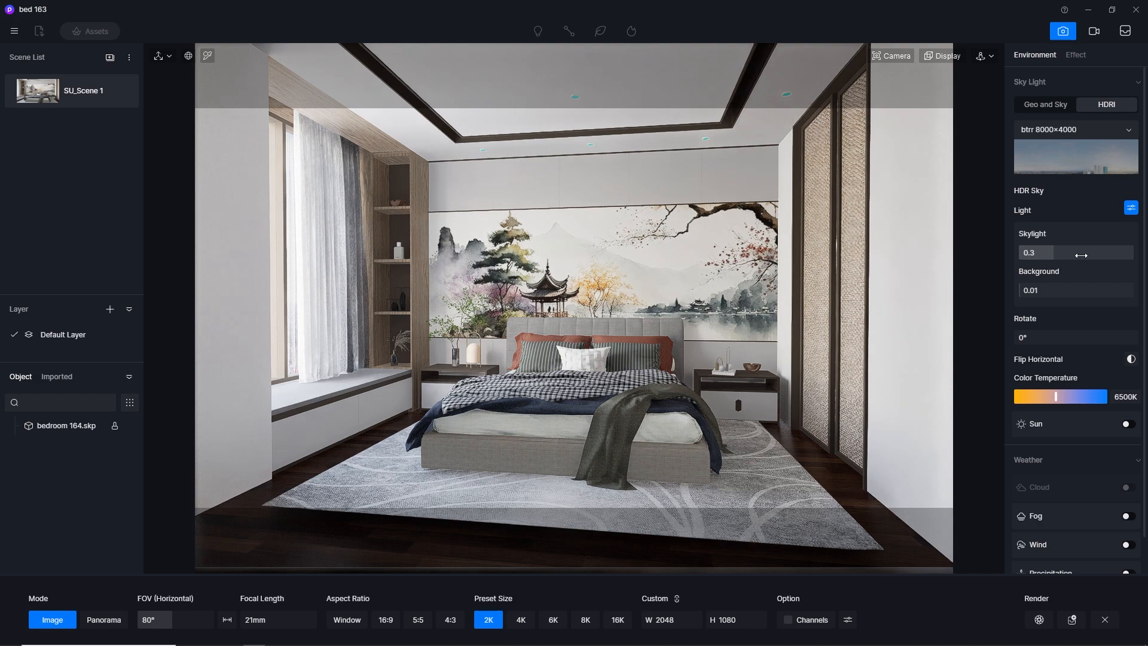
left_click(121, 93)
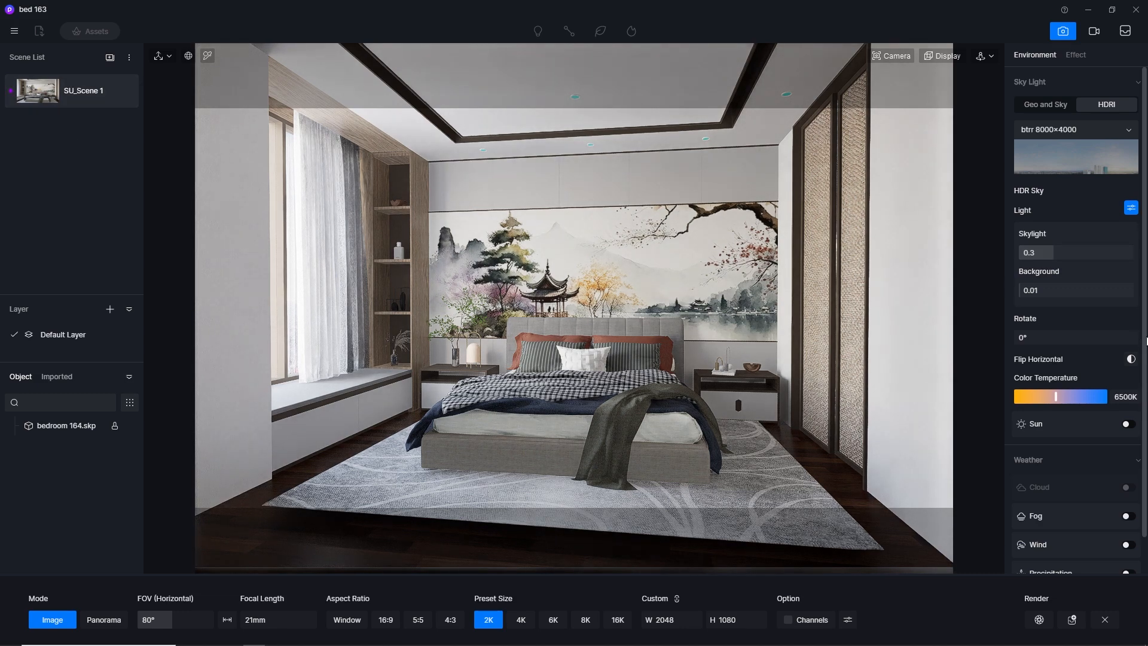
Enable the HDRI sun with a custom direction at altitude 39.1 and azimuth 287.6, so sunlight enters through the window
scroll(1106, 311, "down", 1)
left_click(1127, 385)
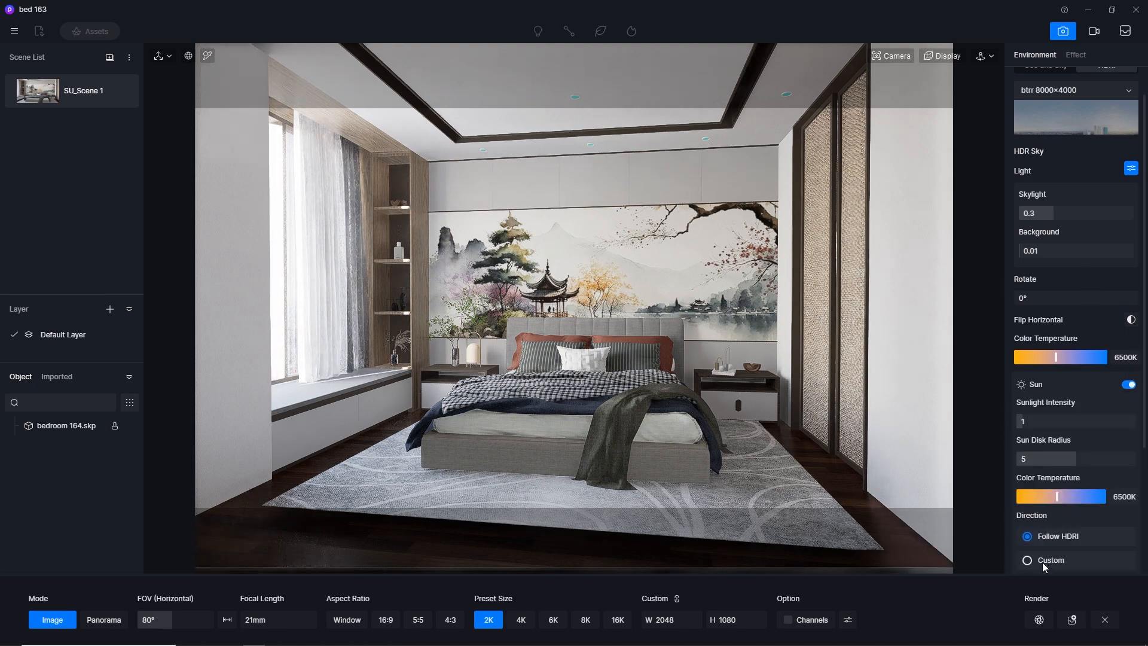
left_click(1028, 560)
left_click(1044, 419)
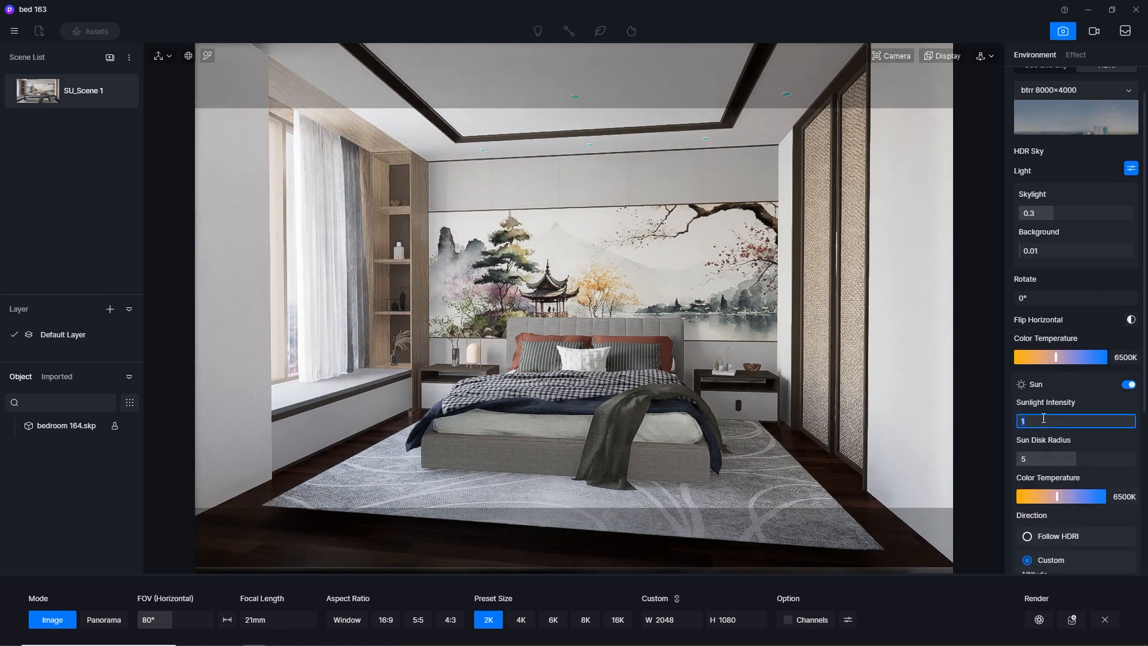
scroll(1139, 528, "down", 2)
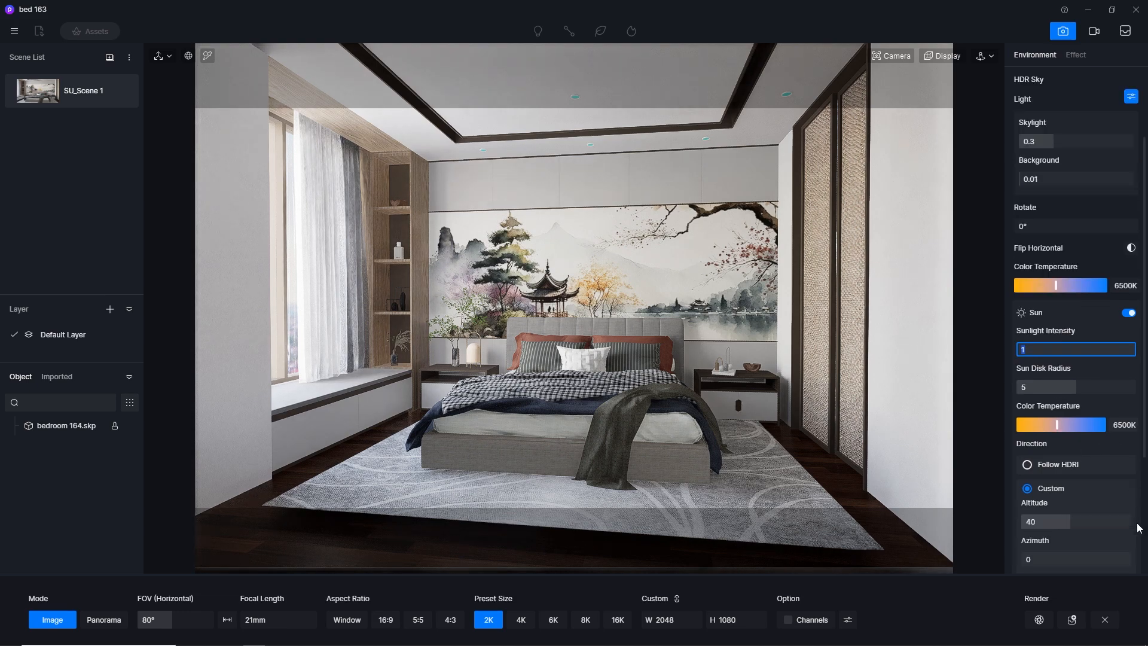
left_click_drag(1047, 559, 1109, 564)
left_click_drag(1061, 522, 1109, 562)
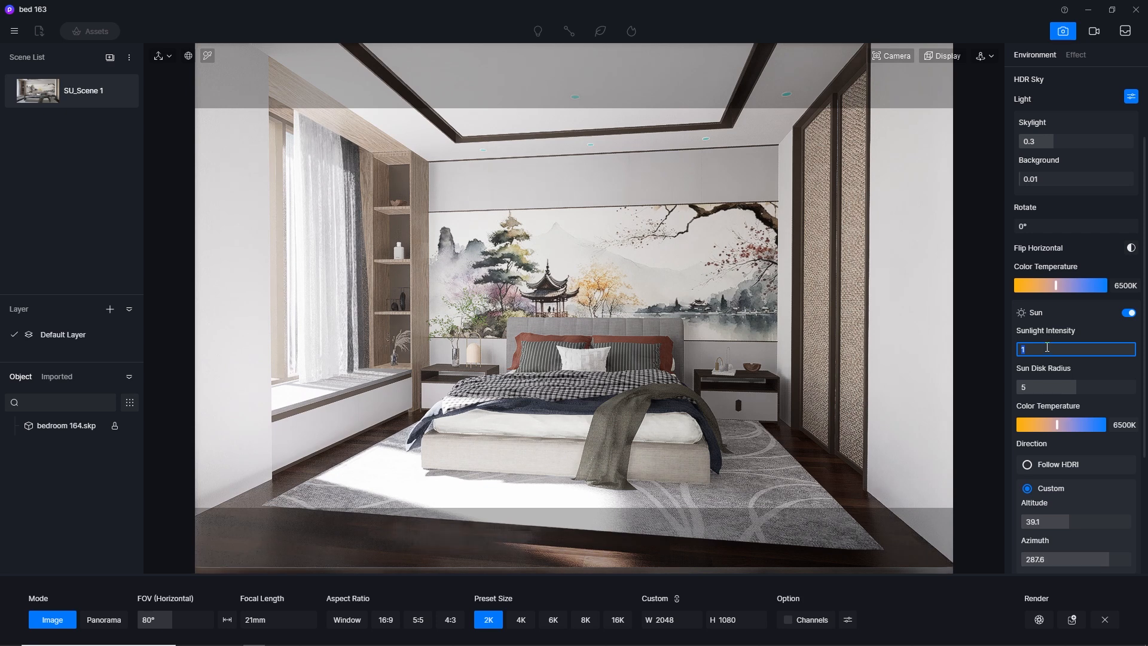
Try sunlight intensities of 0.01 and 0.1 for the HDRI sun
left_click_drag(1047, 347, 959, 345)
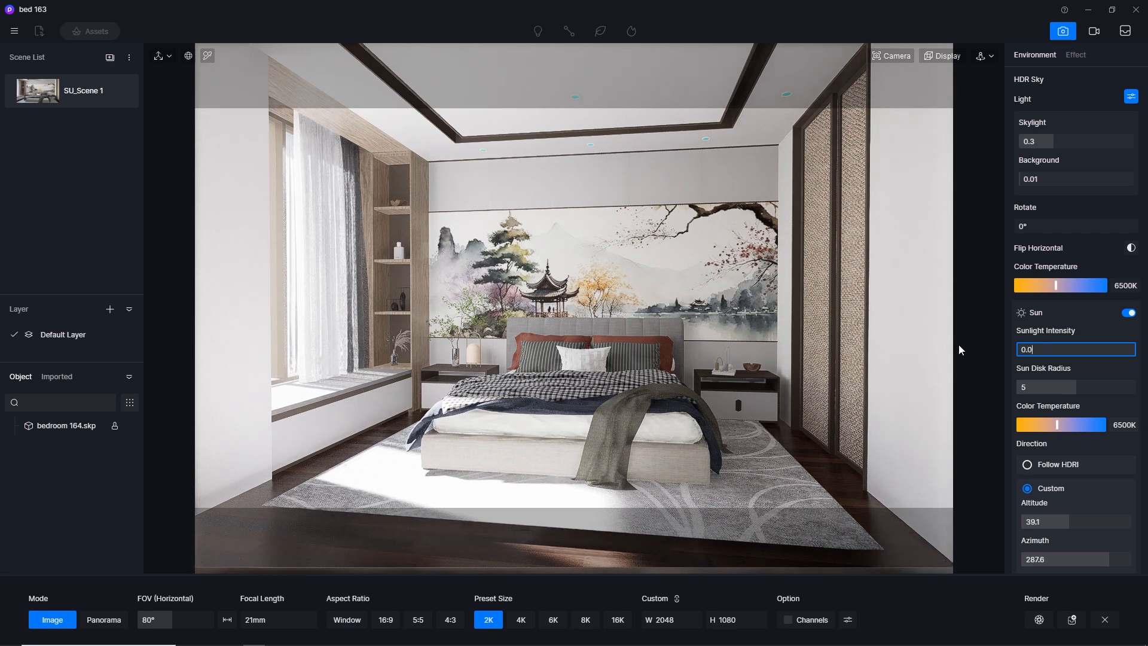
type("1")
key("Return")
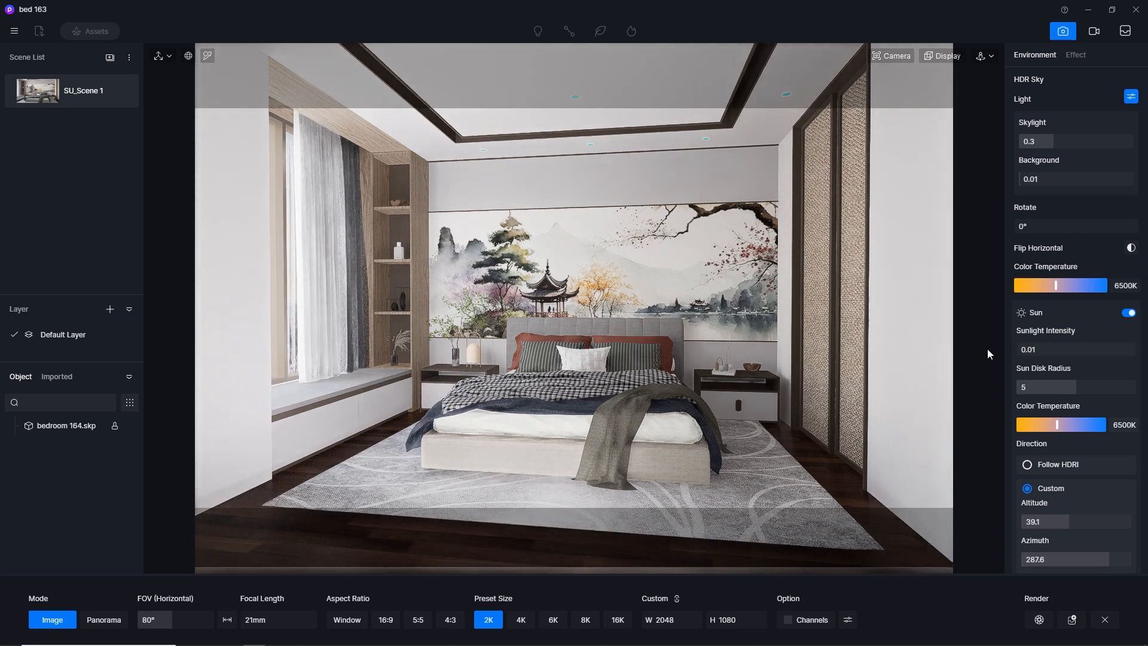
left_click(1050, 355)
type("0.1")
key("Return")
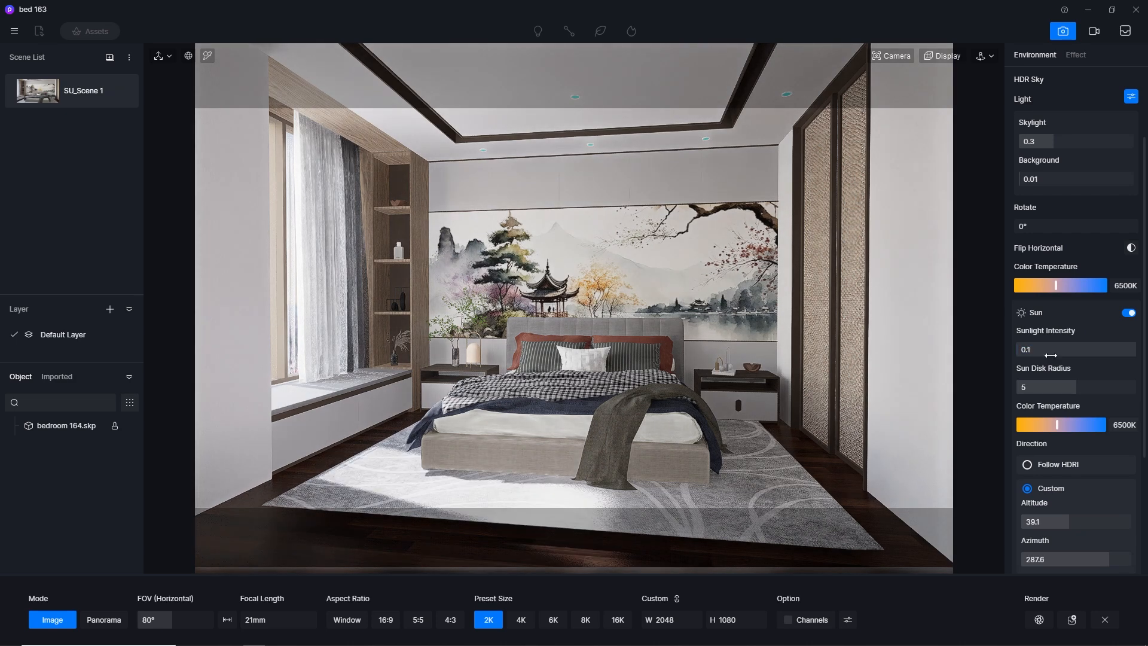
Fine-tune the sunlight intensity, comparing 0.02 and 0.01, and settle on 0.03
left_click(1051, 355)
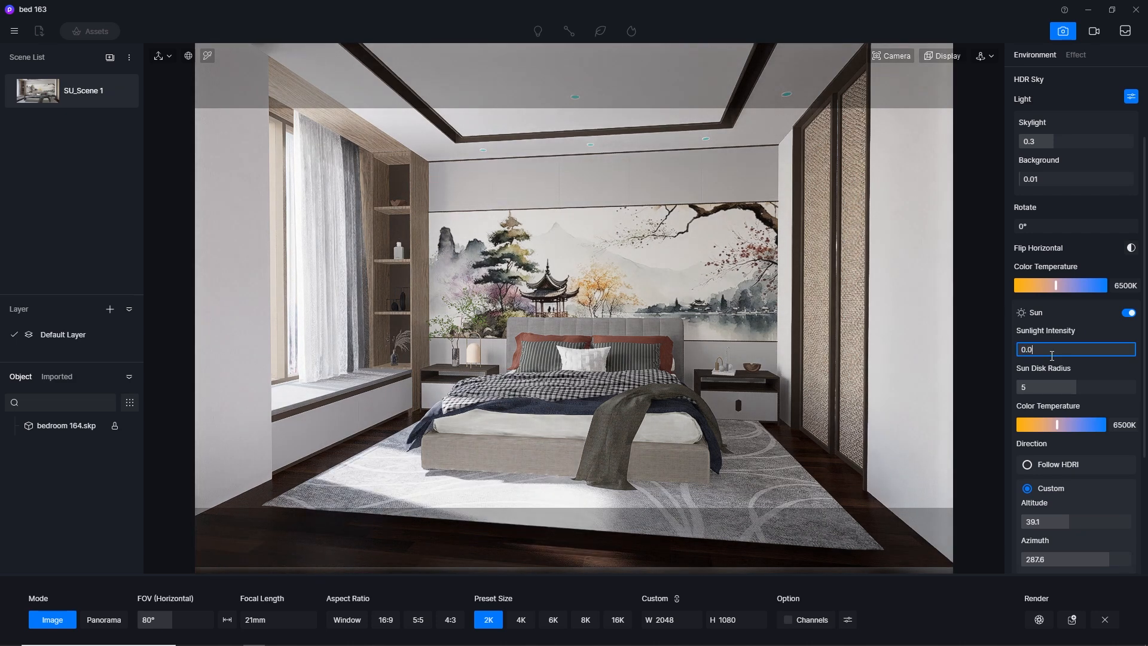
key("Return")
left_click(1051, 356)
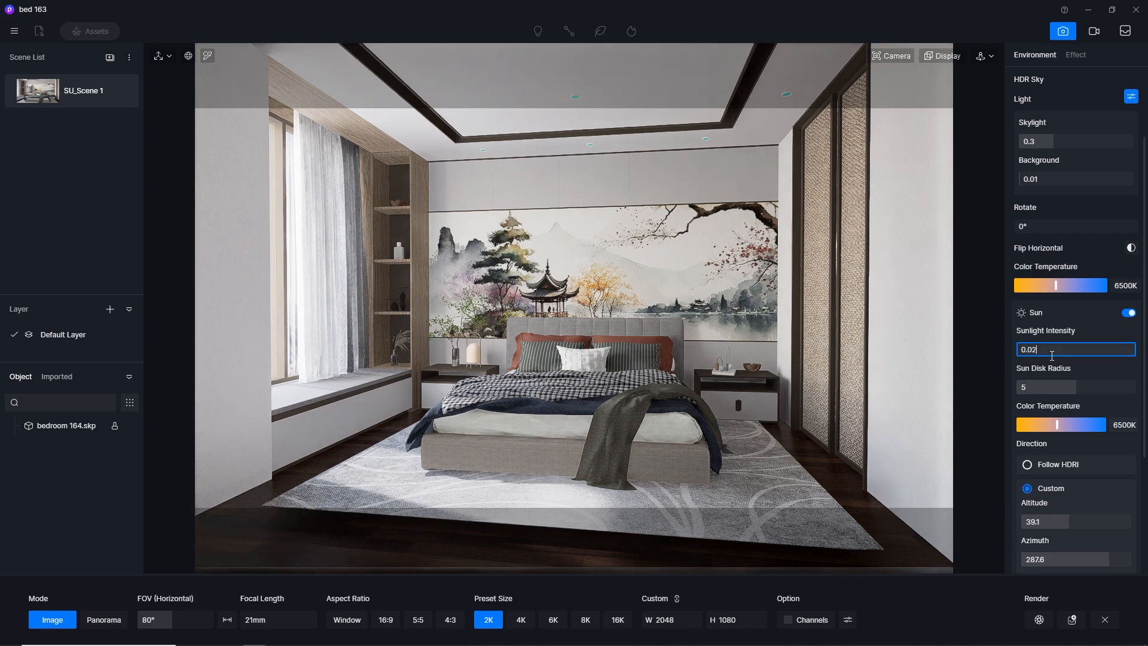
key("Return")
left_click(1052, 355)
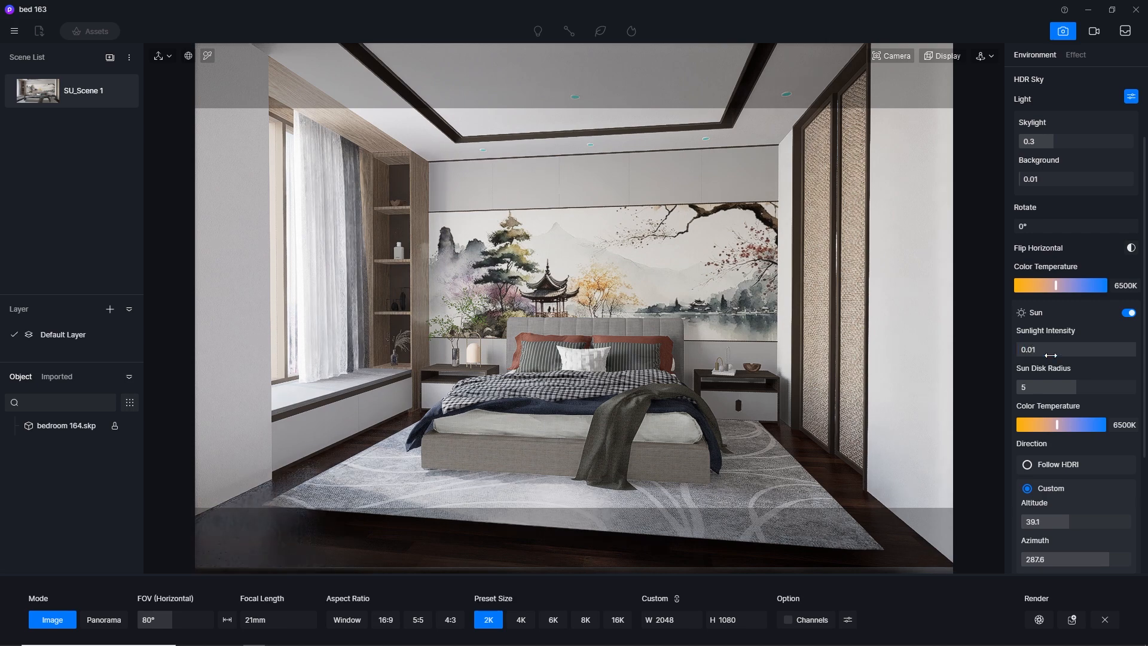
left_click(1052, 355)
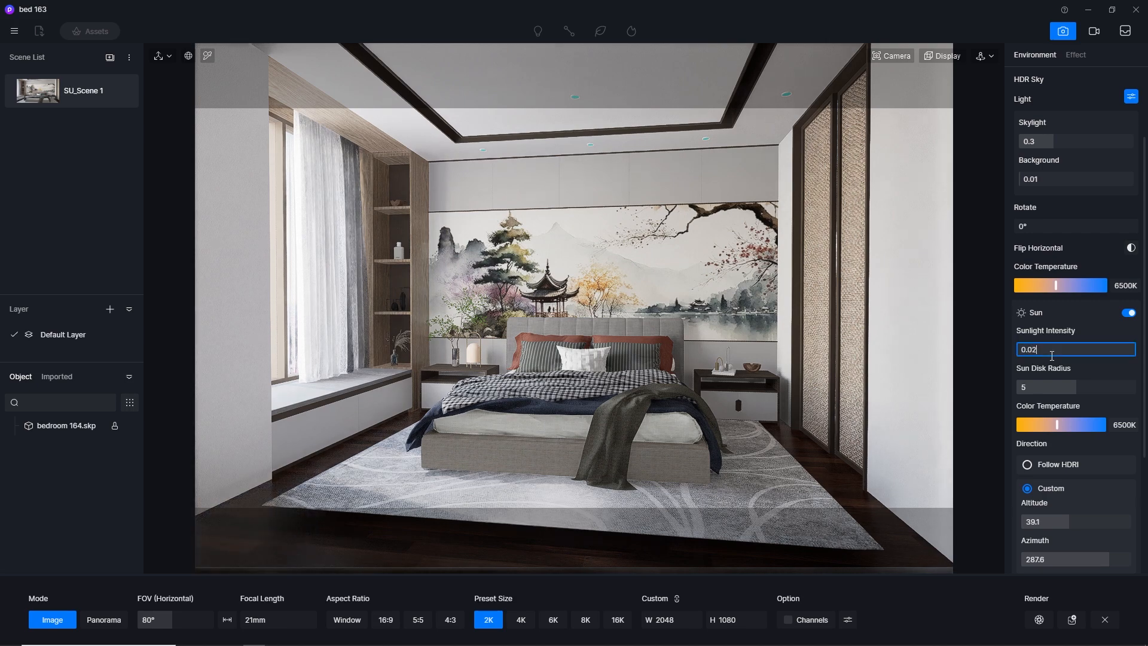
key("Return")
left_click(1051, 355)
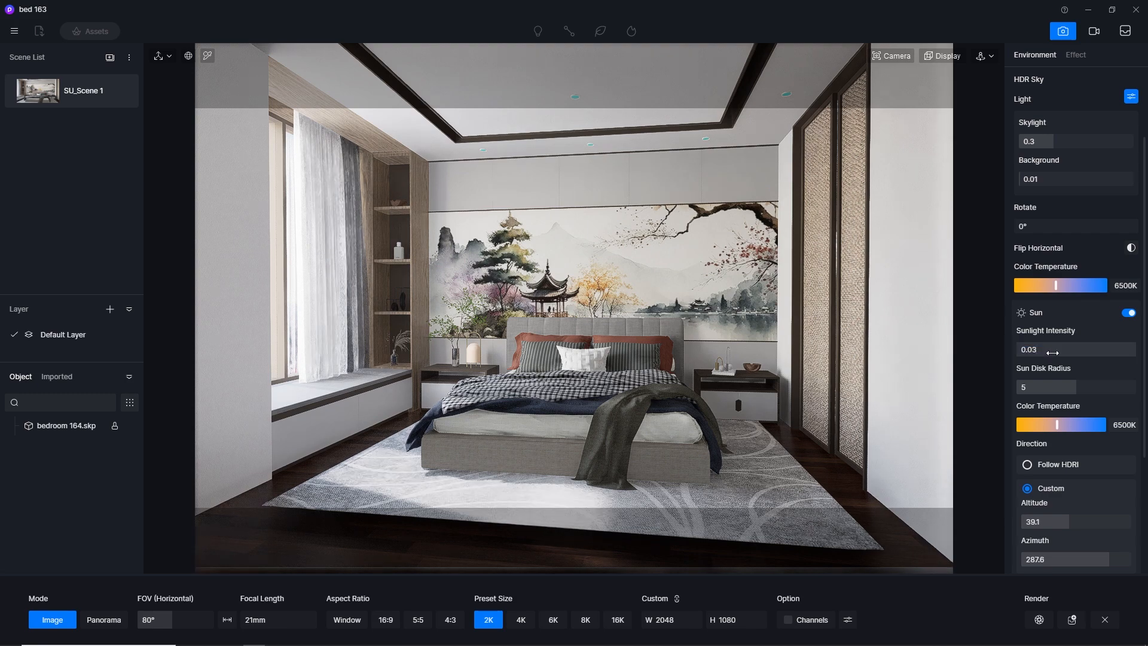
Confirm the sunlight intensity of 0.03, save the project and leave image render mode
key("Return")
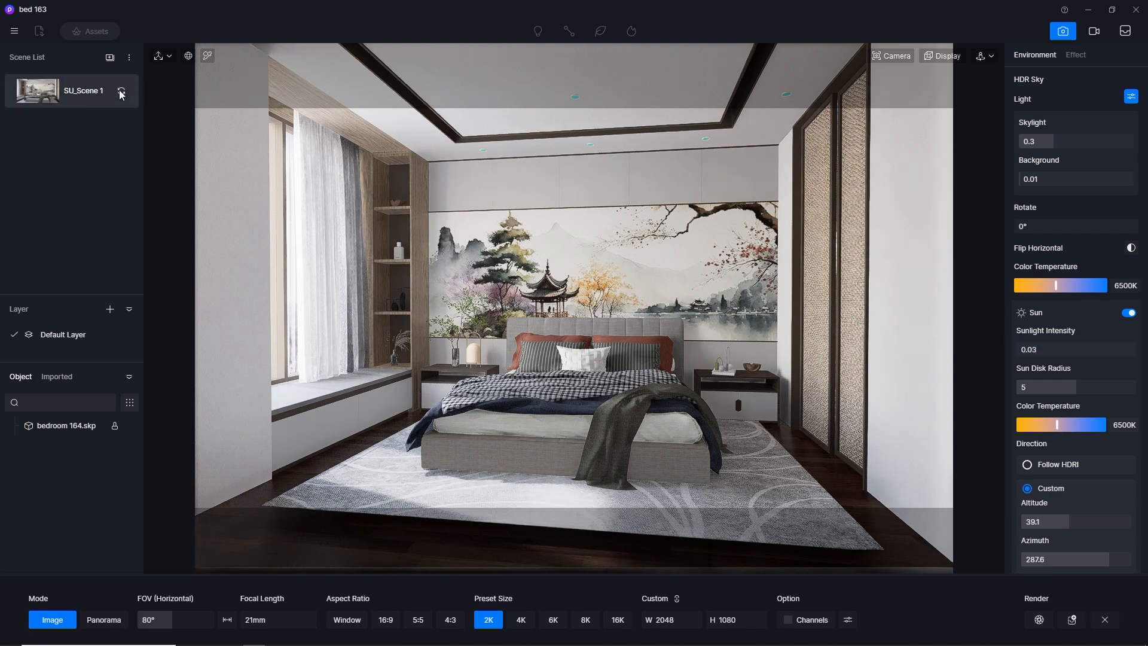
left_click(14, 31)
mouse_move(53, 59)
left_click(172, 127)
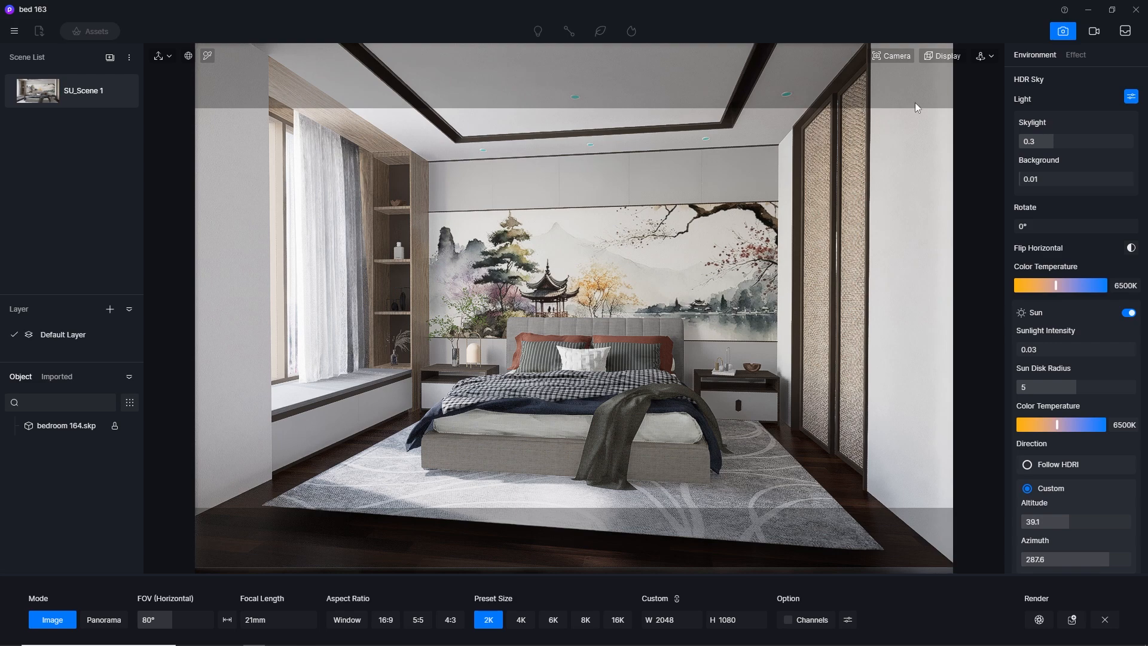
left_click(1066, 35)
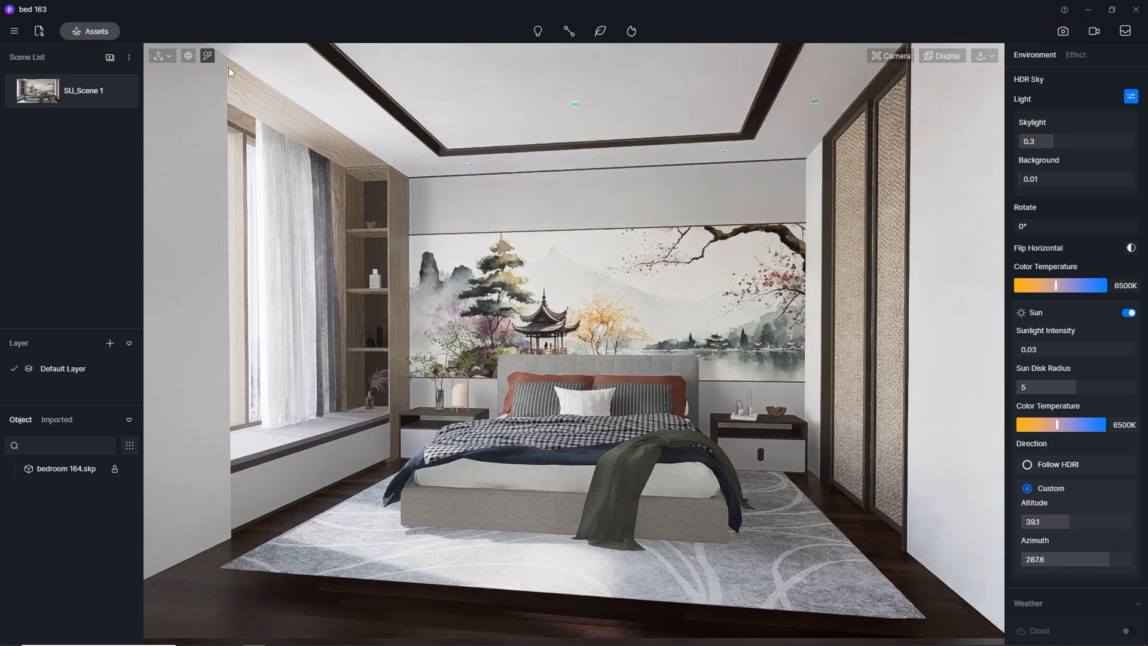
Reduce the camera's clipping distance, pick the material of the ceiling downlights and enable its emissive property
left_click(206, 57)
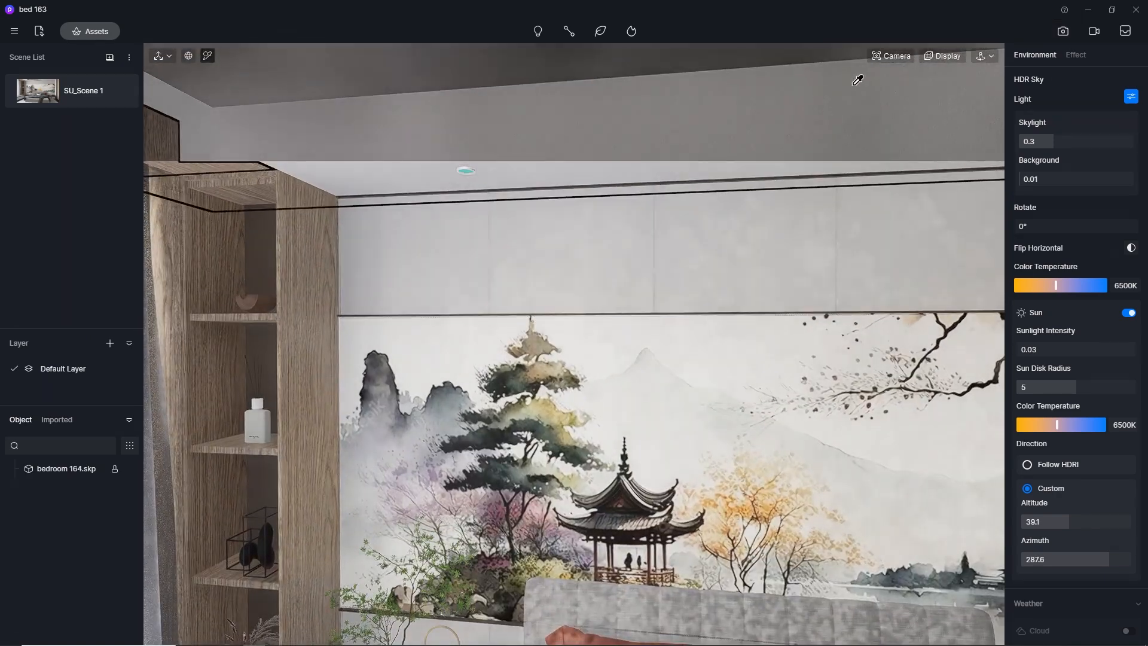
left_click(895, 56)
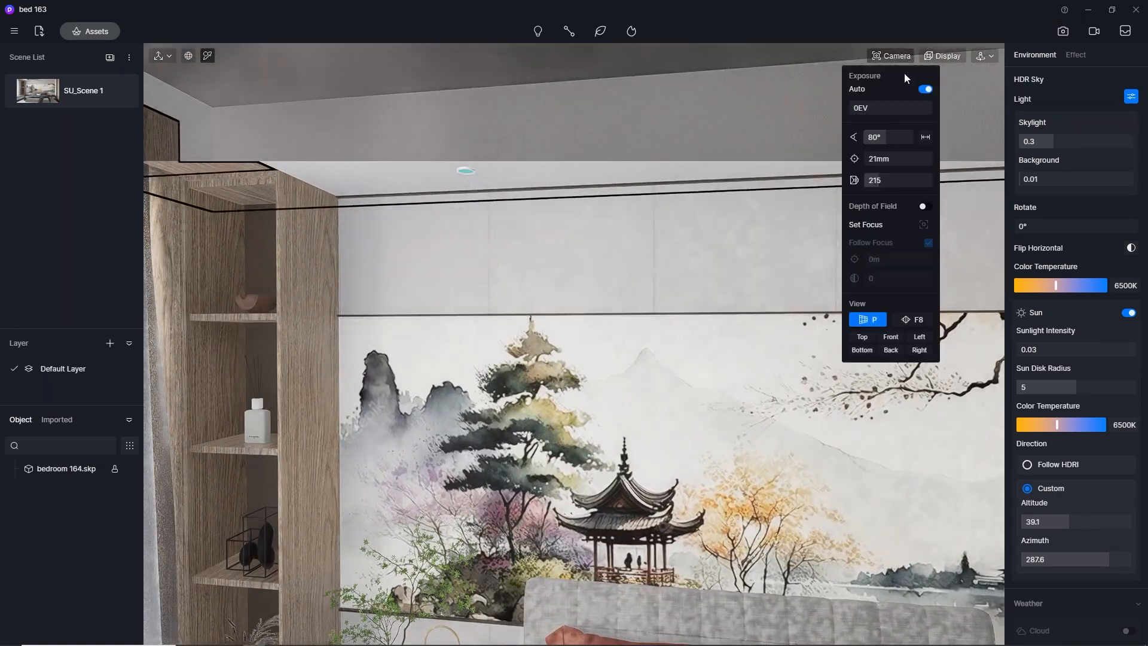
left_click_drag(885, 179, 784, 177)
middle_click_drag(468, 174, 529, 1)
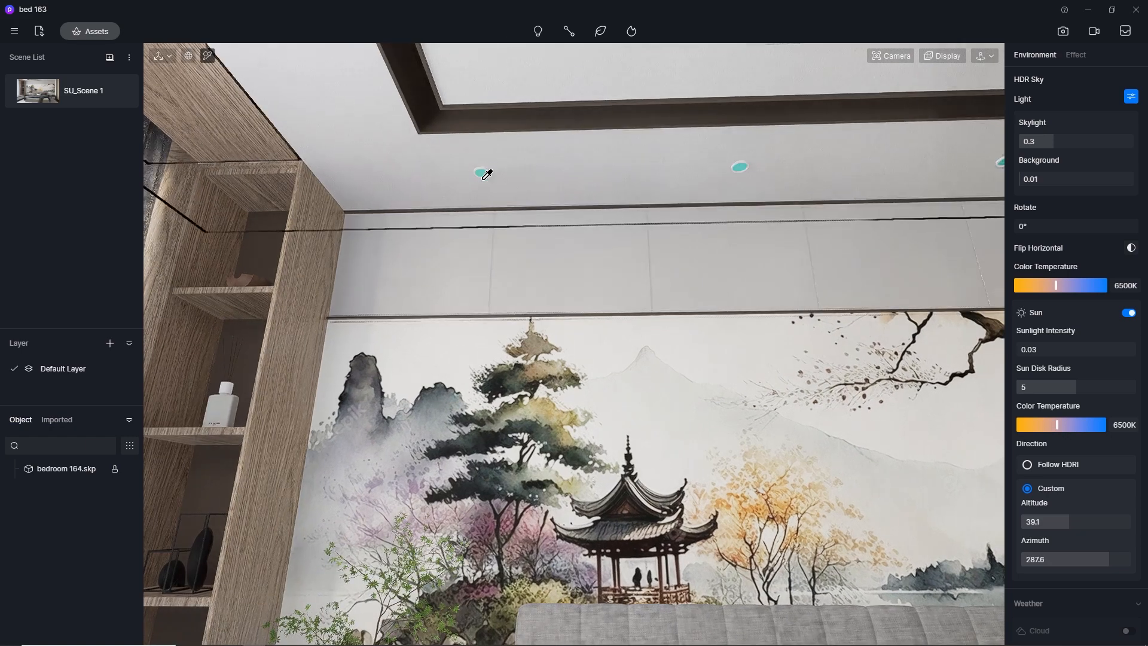
left_click(484, 173)
left_click(1128, 389)
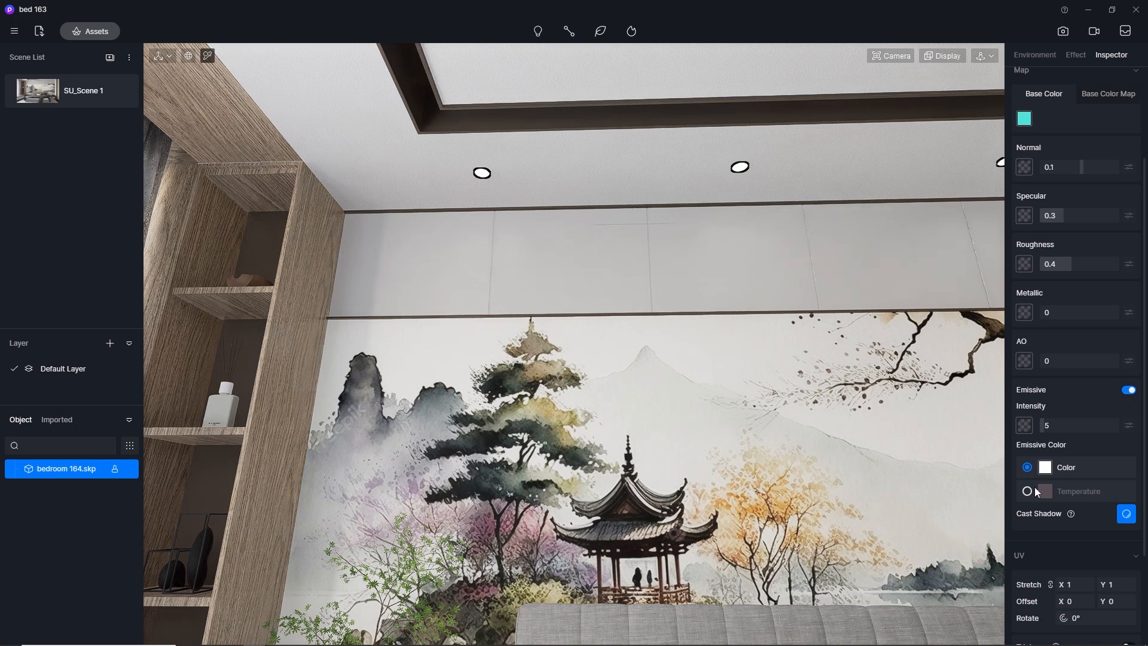
Set the downlight material's emissive intensity to 12 and its emissive colour to a temperature of 3500
left_click(1061, 425)
left_click(1071, 490)
left_click(1121, 512)
type("3500")
key("Return")
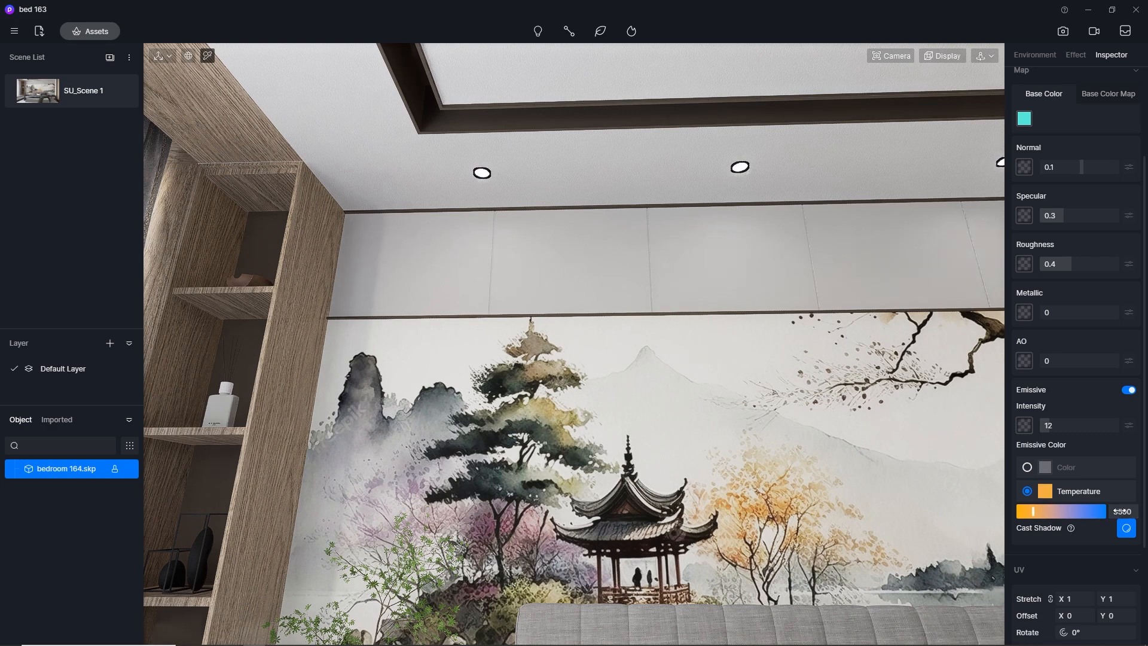
Pick the green light-strip material inside the shelving niche beside the window and make it emissive
scroll(230, 203, "up", 5)
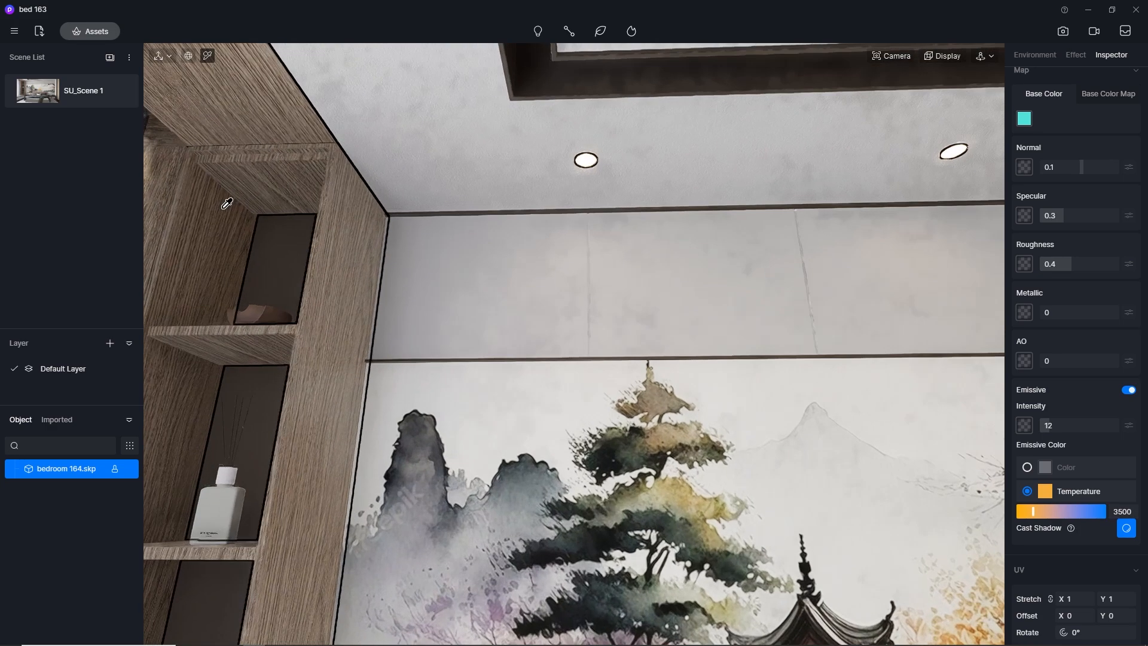
scroll(229, 204, "up", 1)
scroll(249, 165, "up", 5)
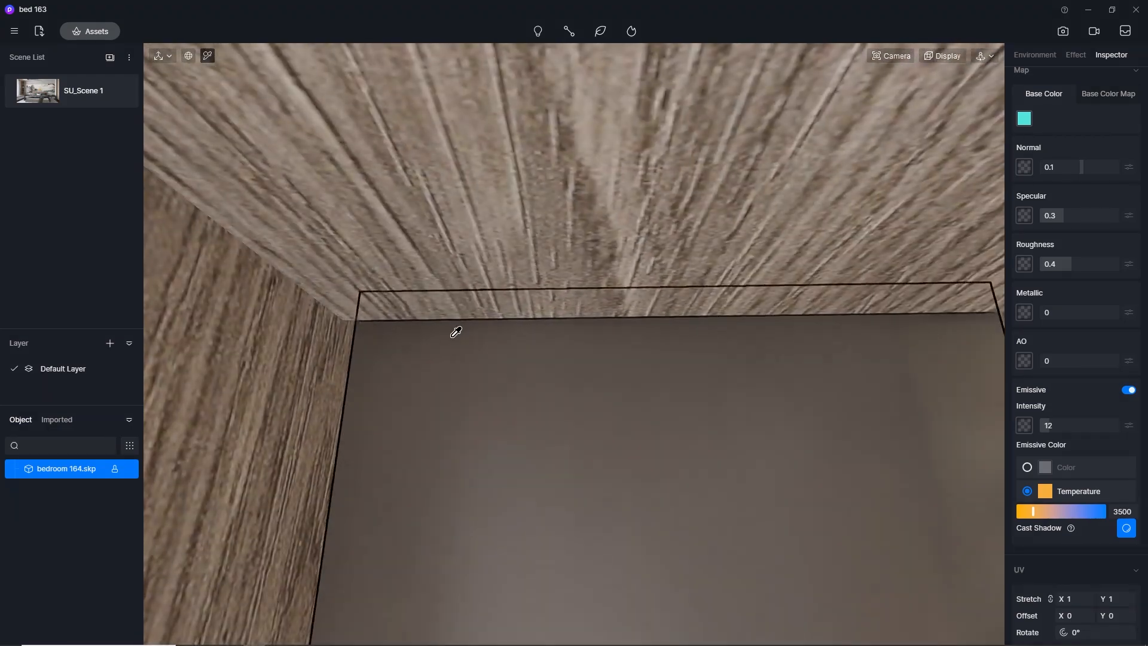
right_click_drag(456, 330, 161, 157)
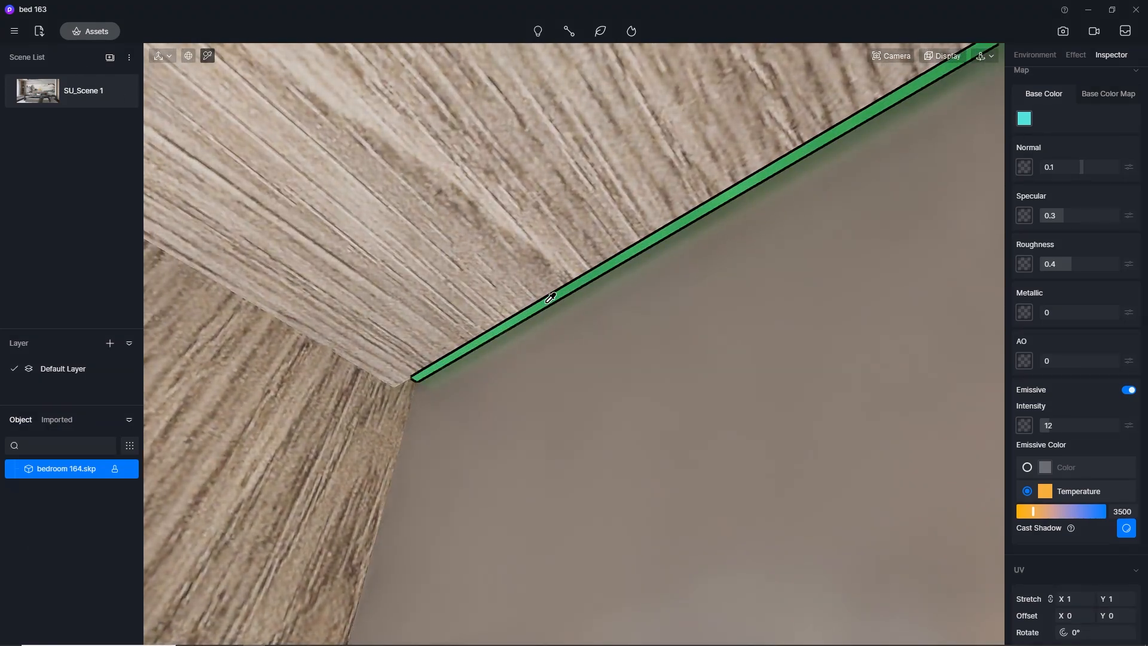
left_click(551, 297)
left_click(1128, 518)
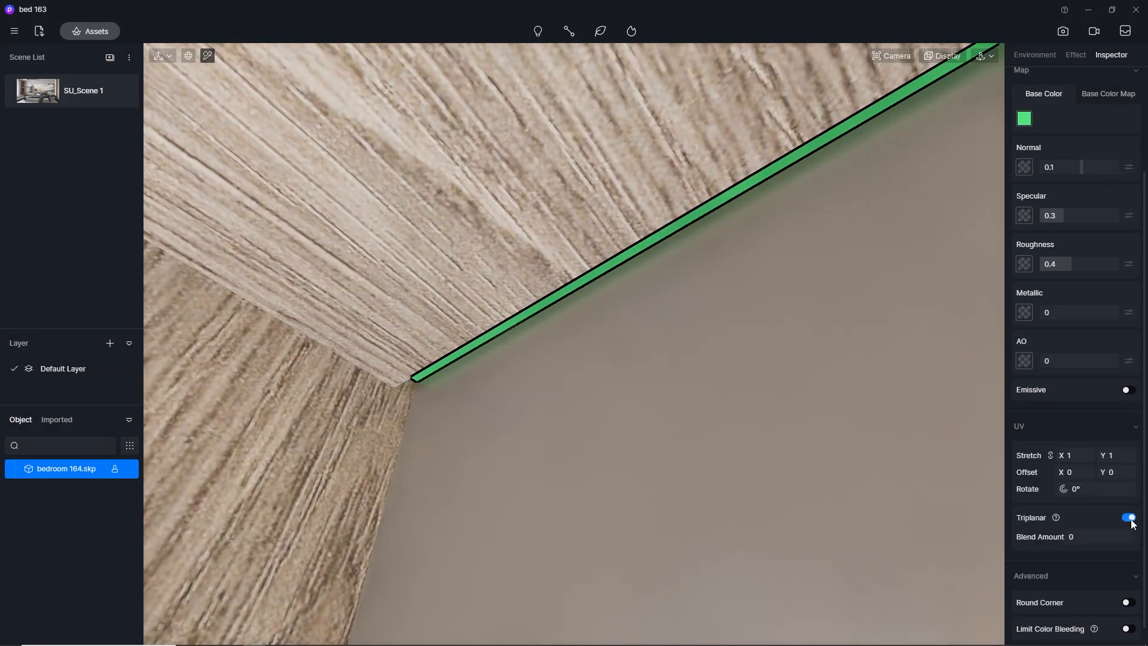
left_click(1133, 519)
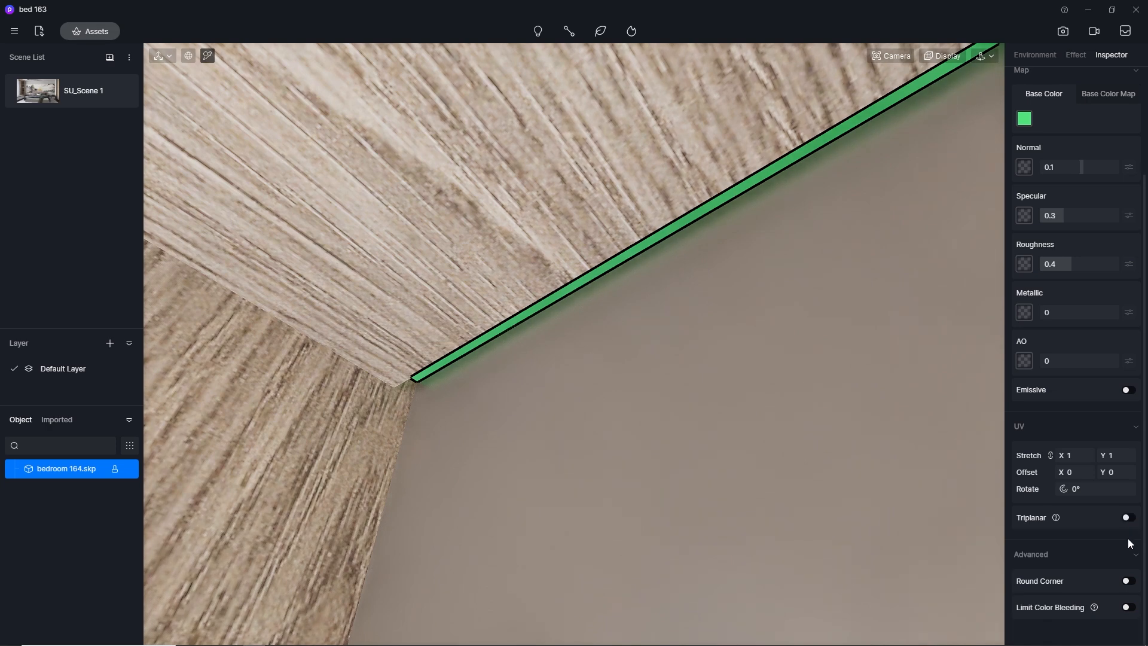
left_click(1132, 391)
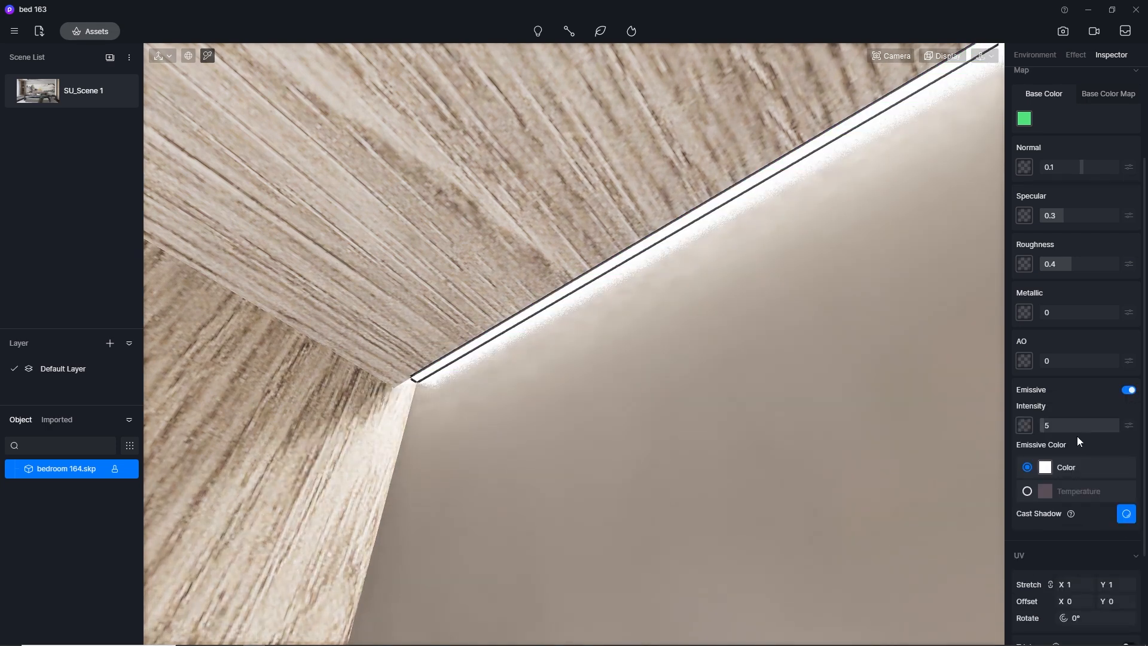
Give the shelf light strip an emissive temperature of 3500 and intensity of 10, and return to the SU_Scene 1 view
left_click(1028, 491)
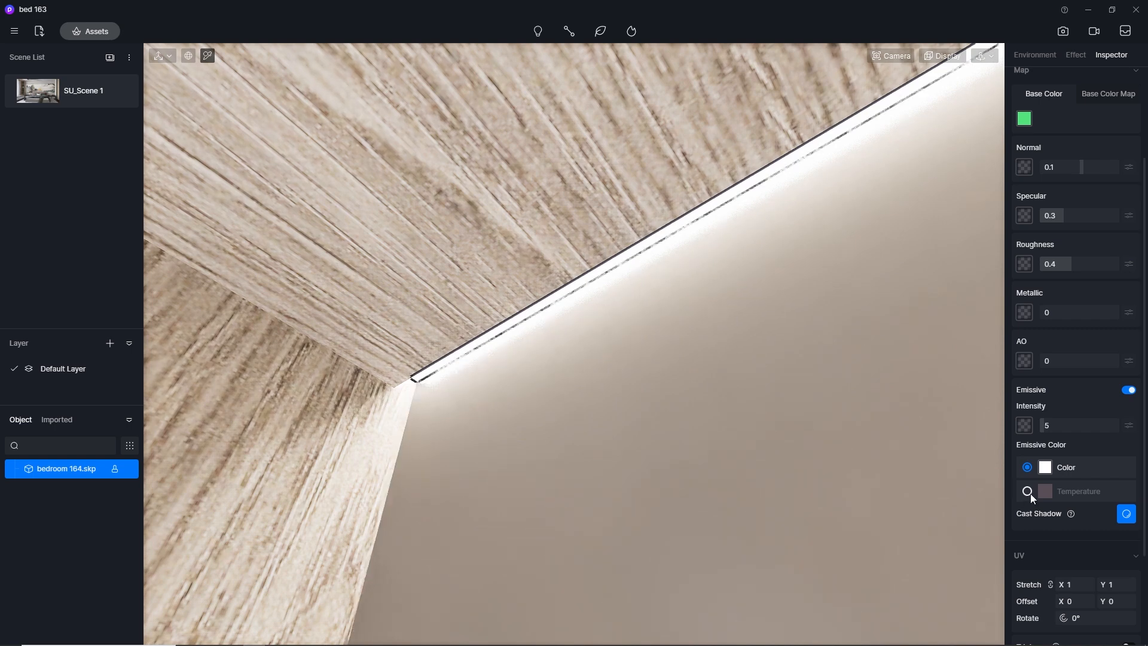
key("Return")
left_click(1066, 421)
key("Return")
left_click(45, 95)
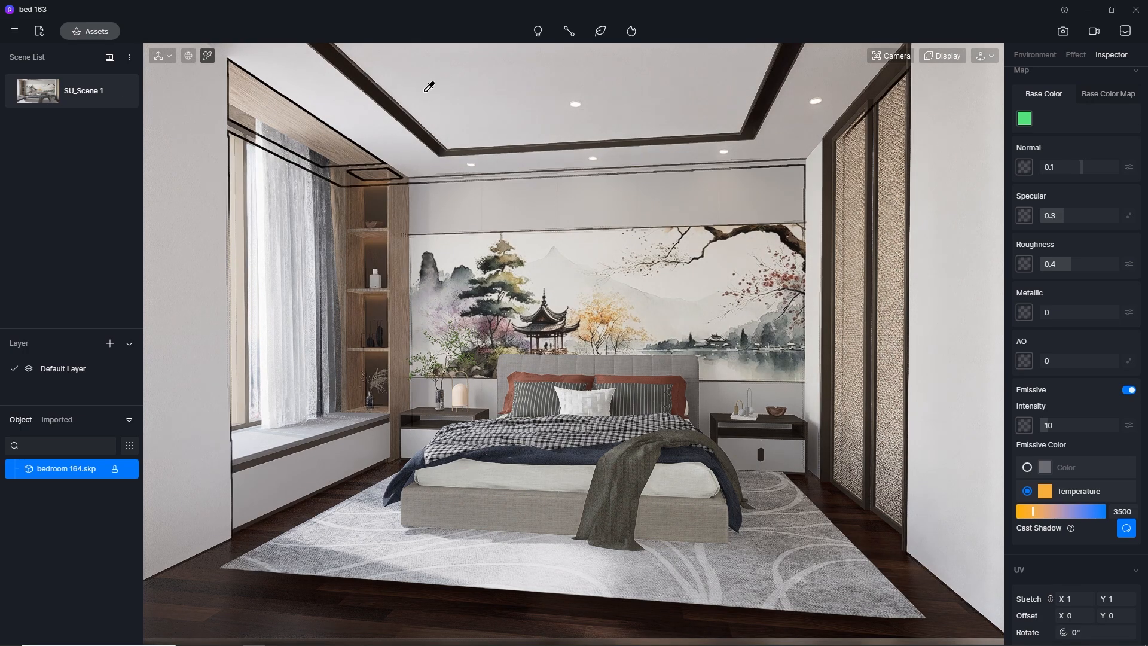
Pick the purple light-strip material in the ceiling cove and enable its emissive property
scroll(430, 85, "up", 4)
middle_click_drag(641, 92, 705, 84)
scroll(454, 72, "up", 3)
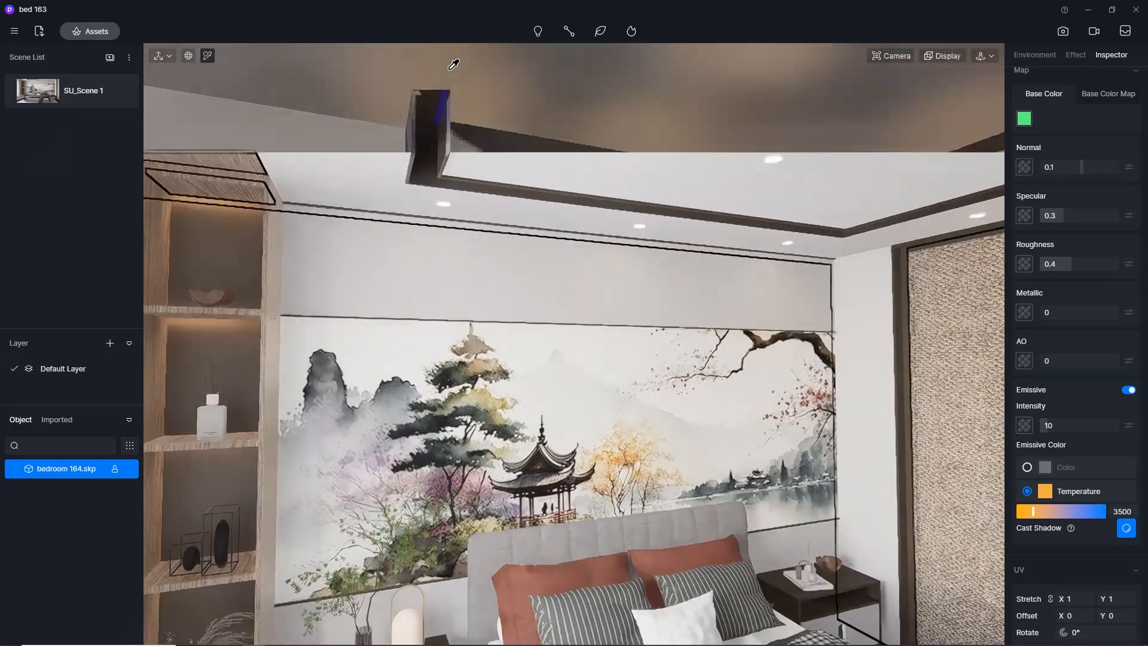
left_click(444, 102)
left_click(1127, 390)
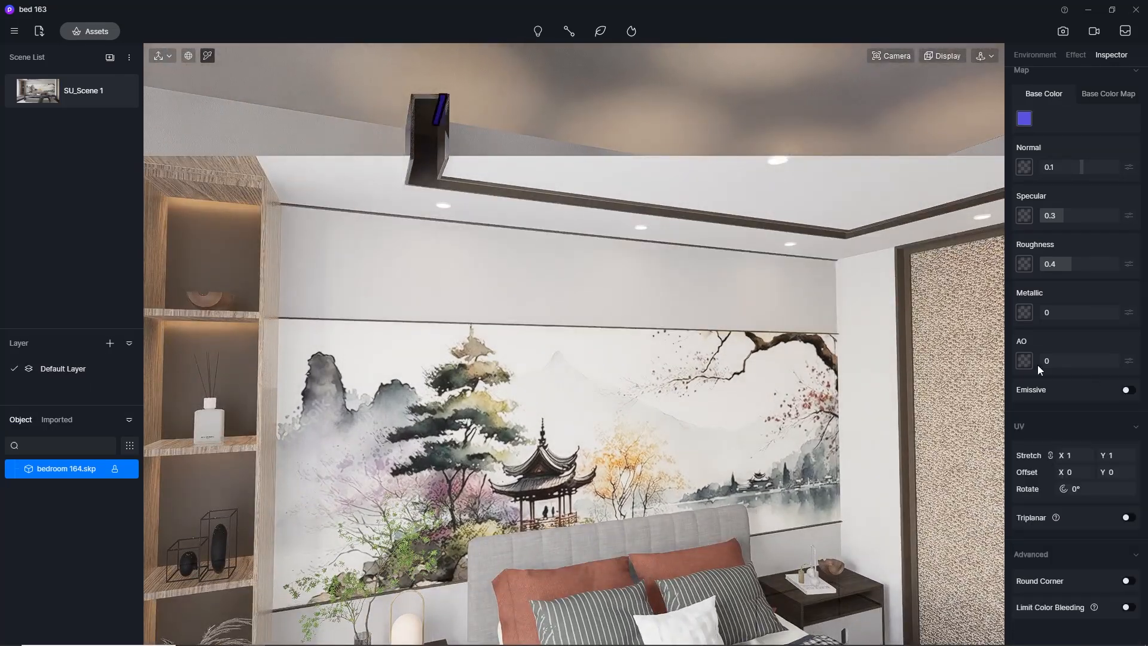
left_click(1127, 390)
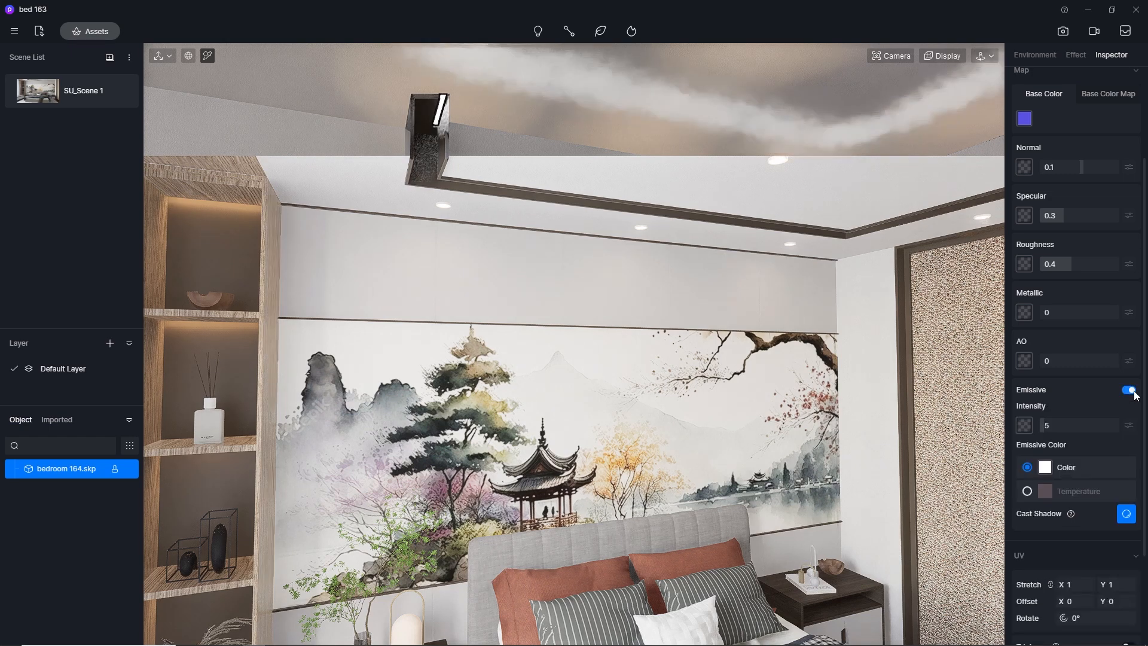
Set the cove strip's emissive temperature to 3500 and intensity to 10, and return to the SU_Scene 1 view
left_click(1023, 492)
left_click(1132, 511)
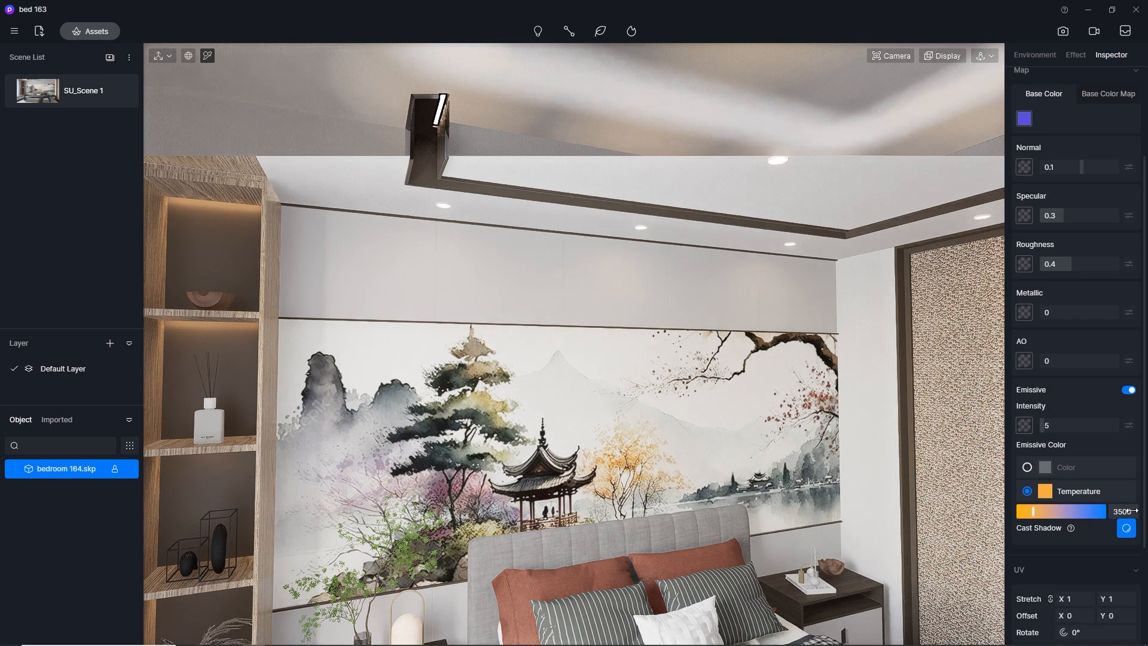
left_click(1070, 425)
type("10")
key("Return")
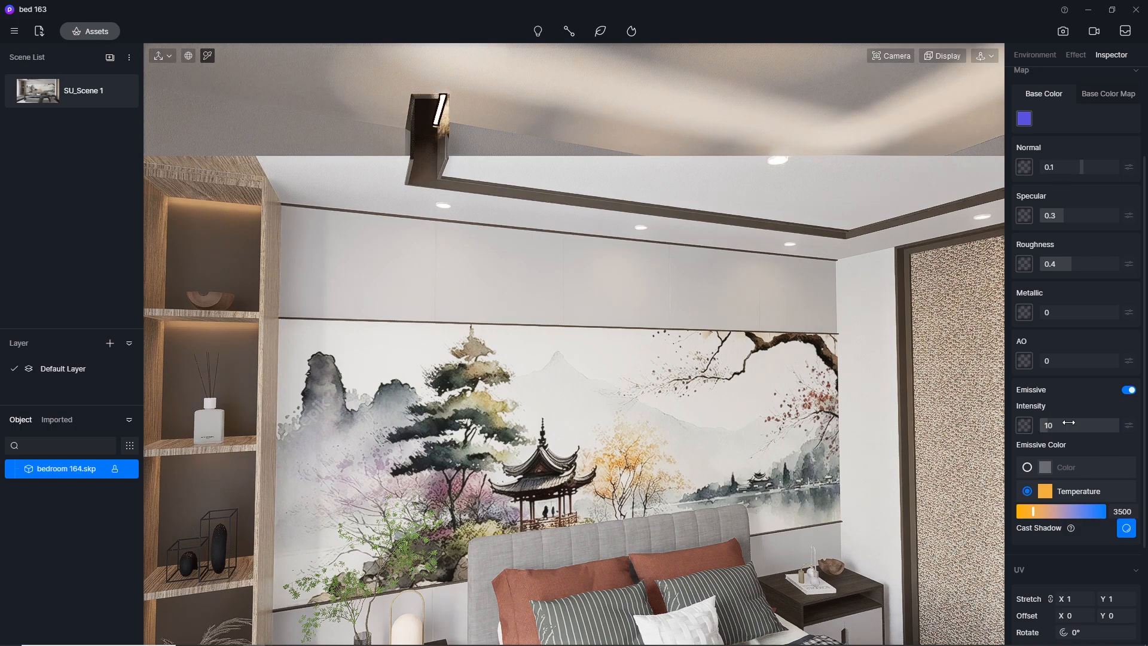
left_click(28, 91)
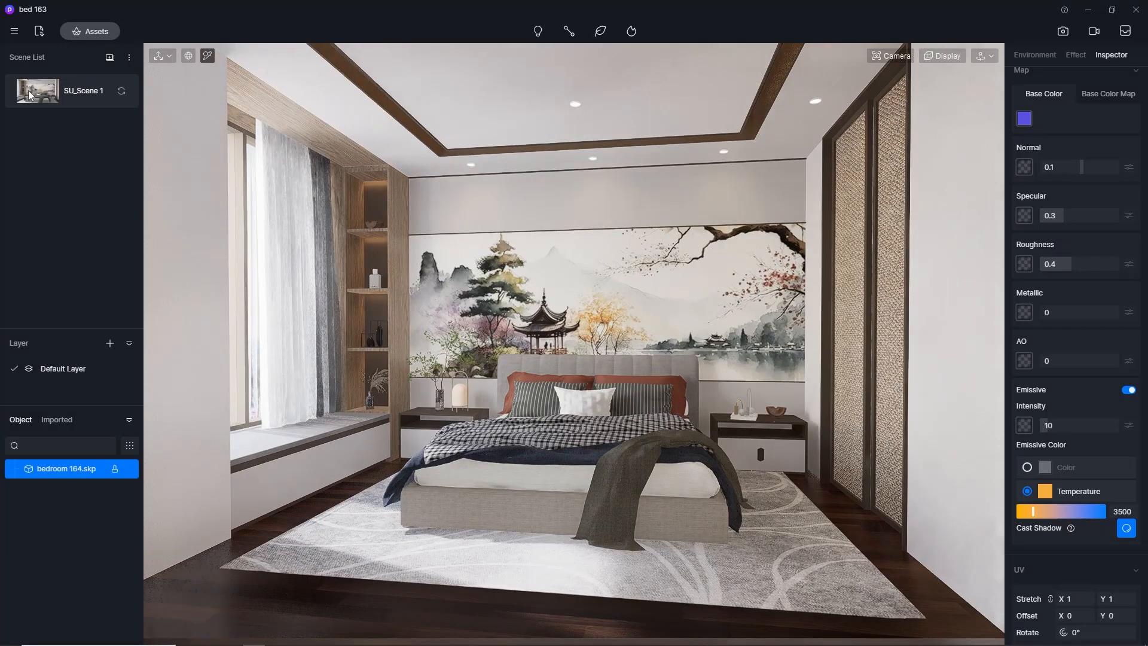
Try an emissive intensity of 15 for the ceiling cove strip and set it back to 10
left_click(1085, 425)
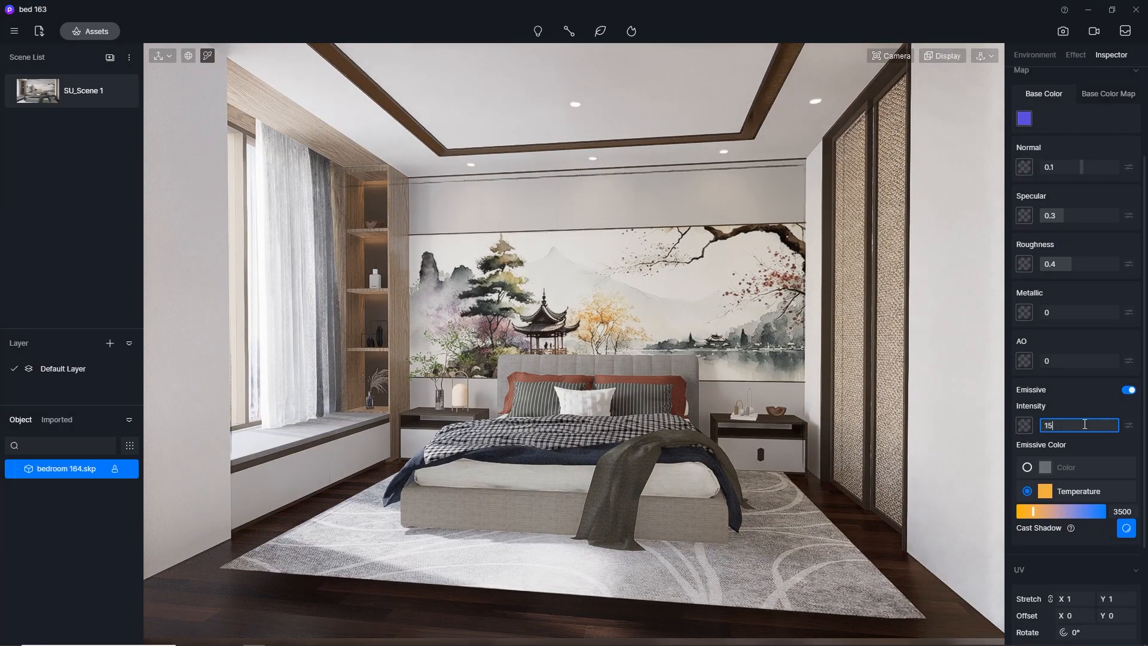
type("15")
key("Return")
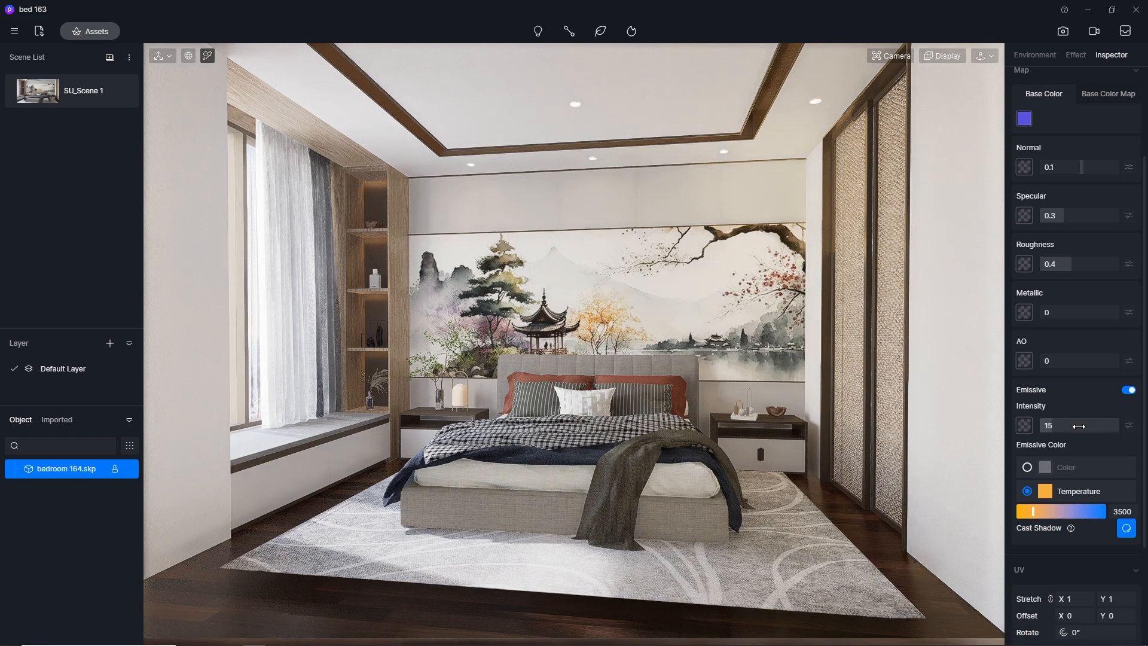
key("Return")
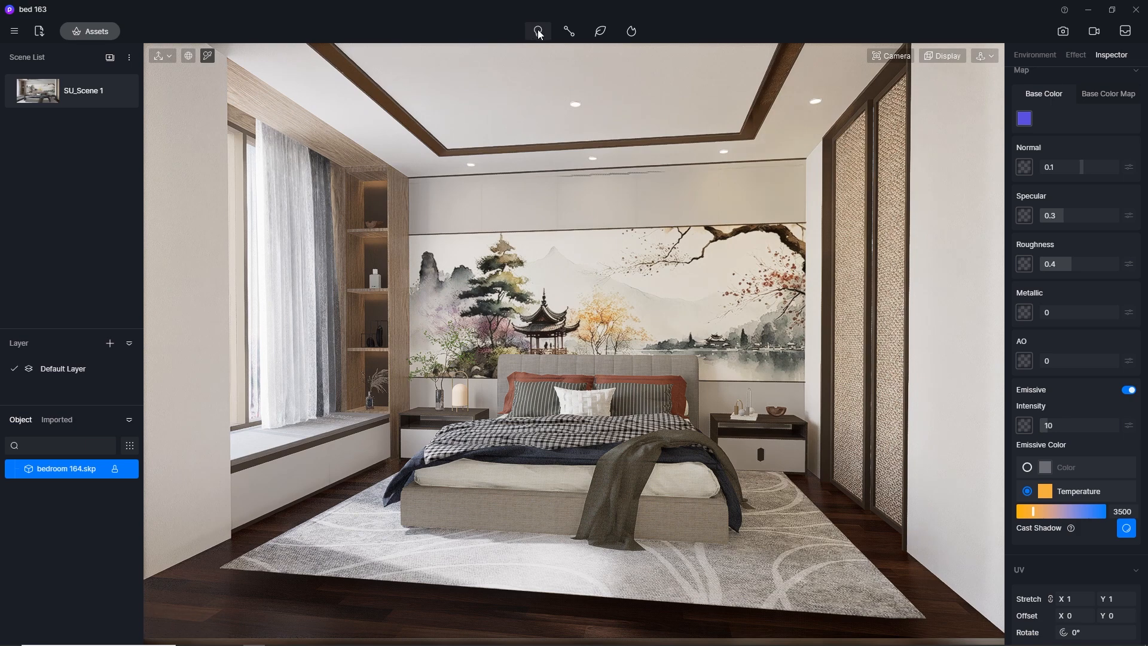
Place a spotlight under the ceiling downlight nearest the shelving niche, in front of the mural wall
mouse_move(539, 35)
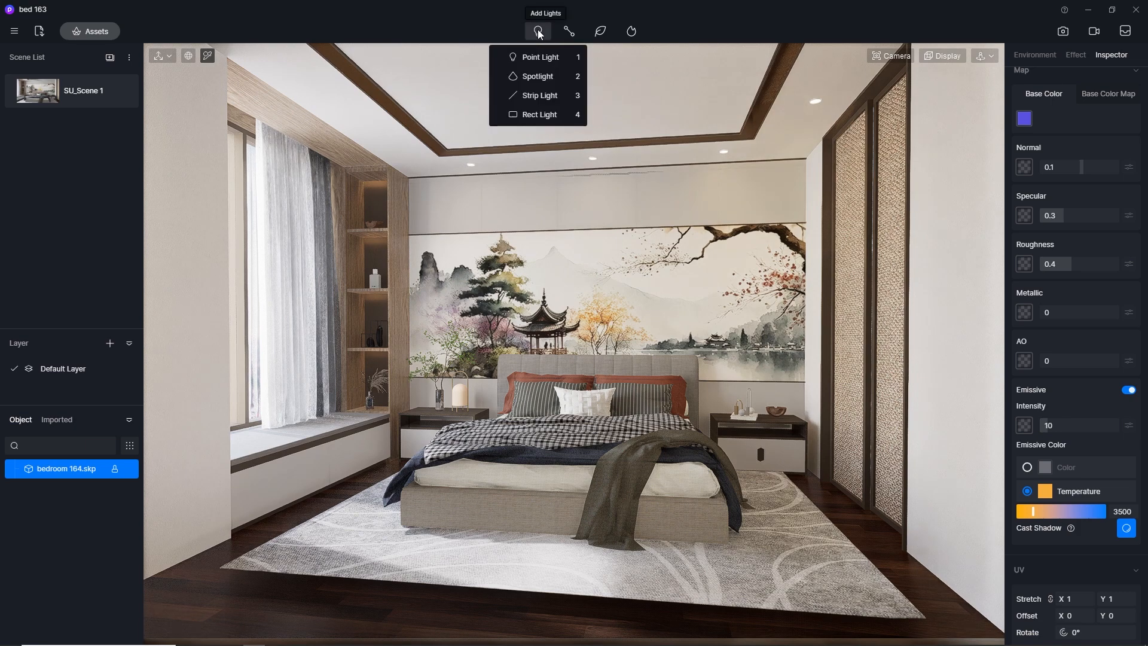
left_click(537, 76)
left_click(470, 173)
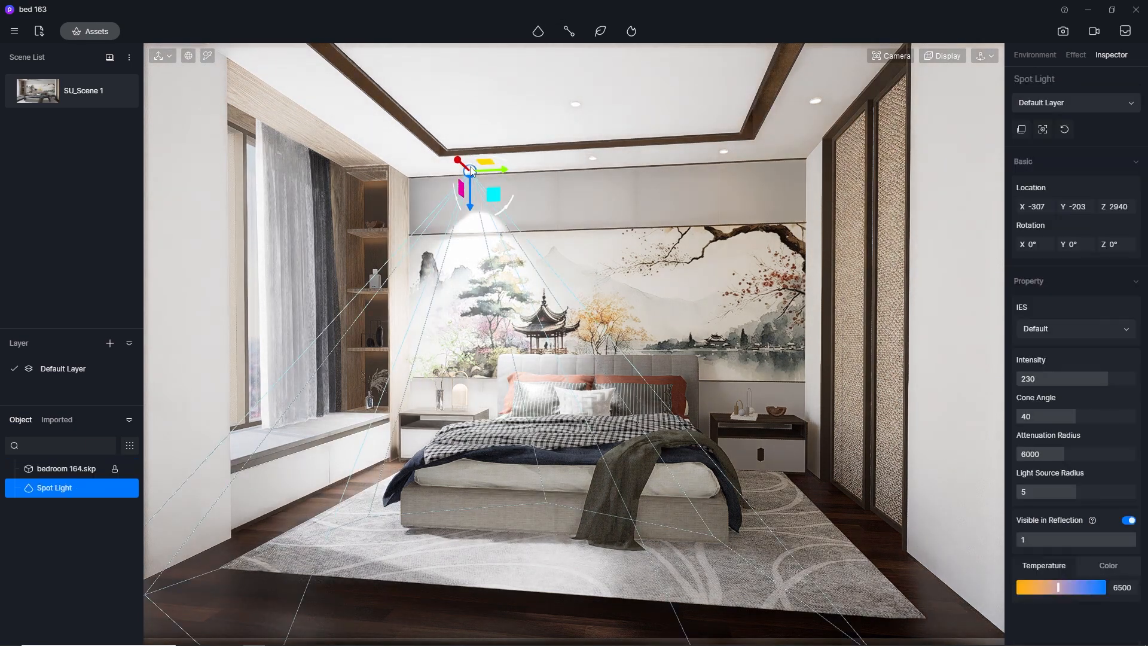
Set the spotlight's attenuation radius to about 2333 and its intensity to 1, and deselect it
left_click_drag(1045, 452, 1037, 455)
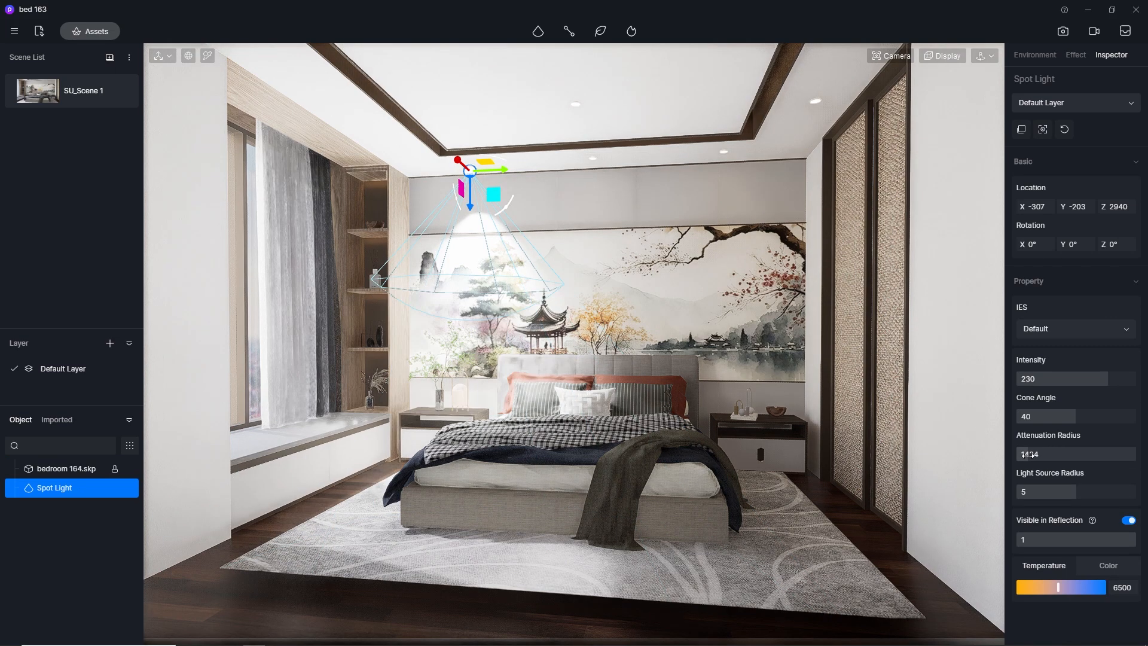
left_click(1046, 377)
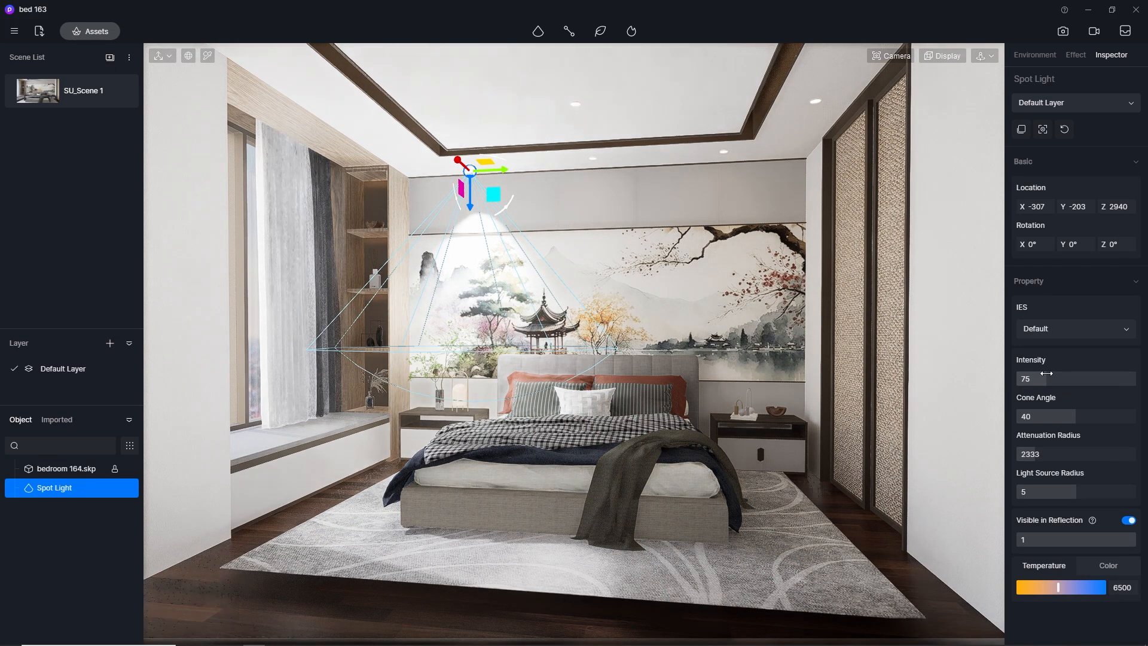
type("1")
key("Return")
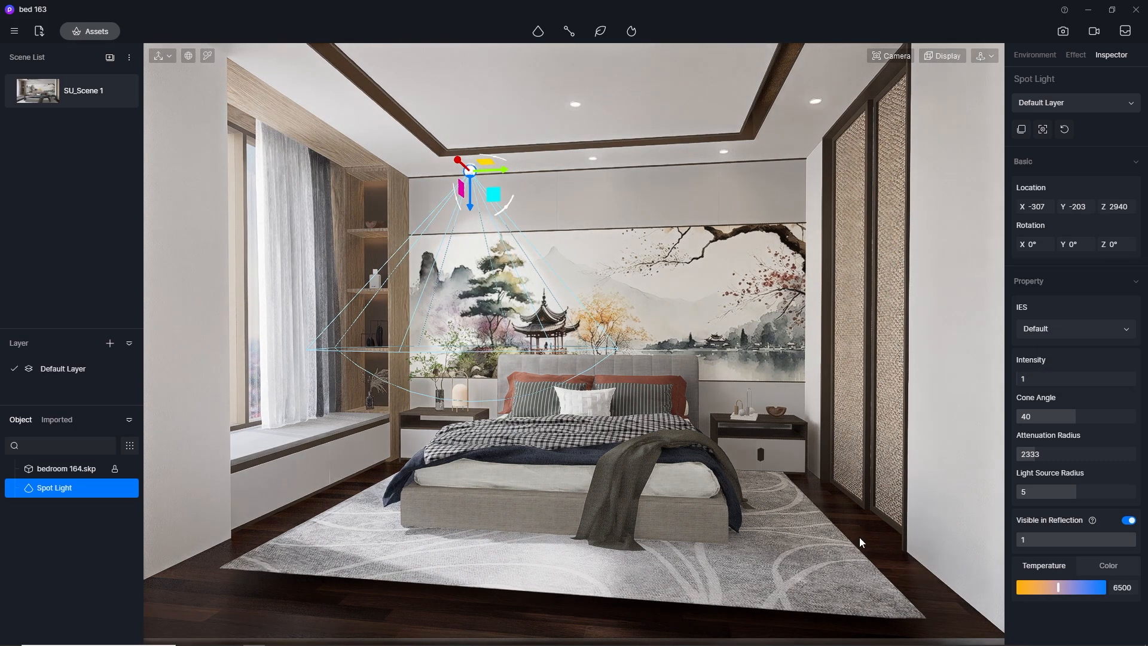
left_click(859, 538)
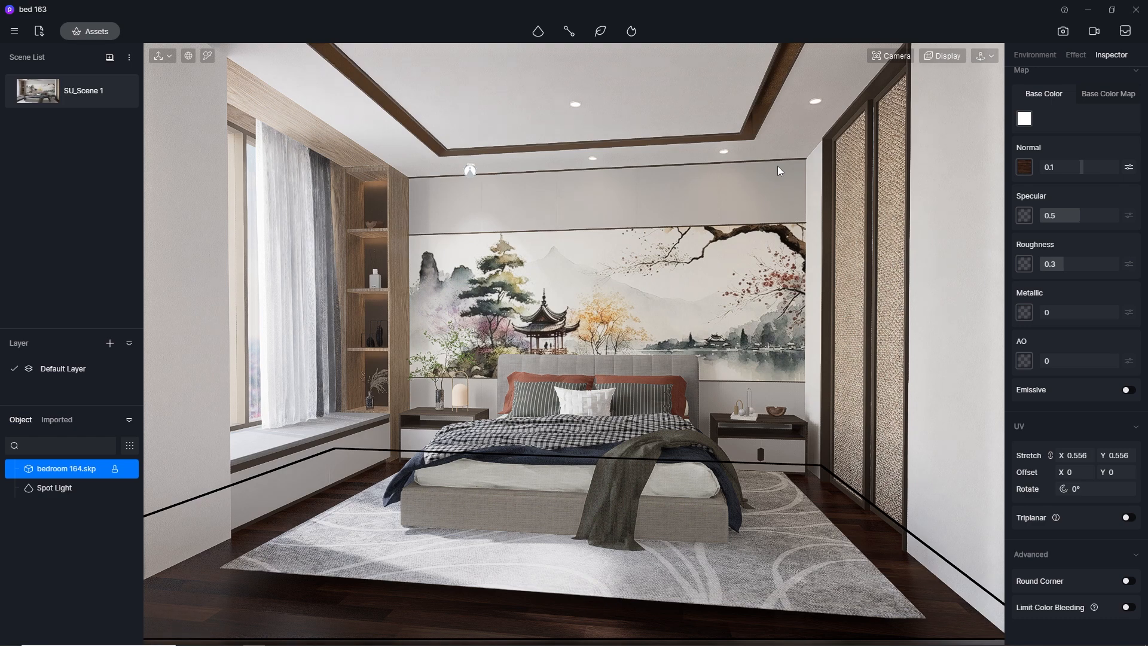
Lower the HDR skylight in image render mode, comparing 0.1 and 0.2 and settling on 0.25
left_click(1046, 56)
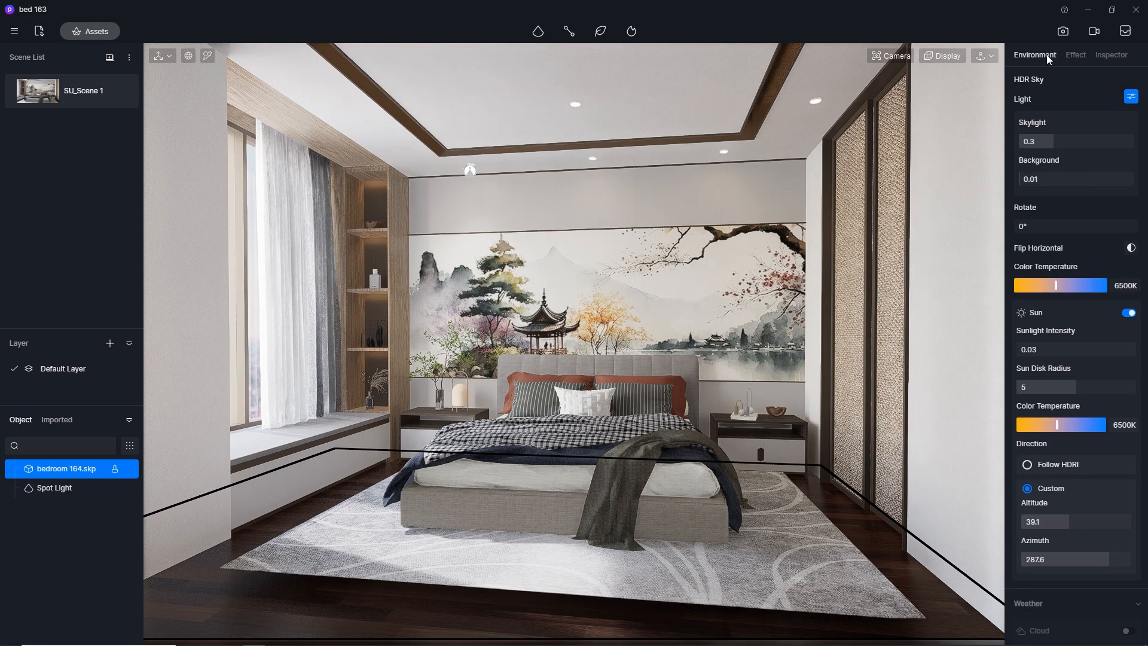
left_click(1068, 34)
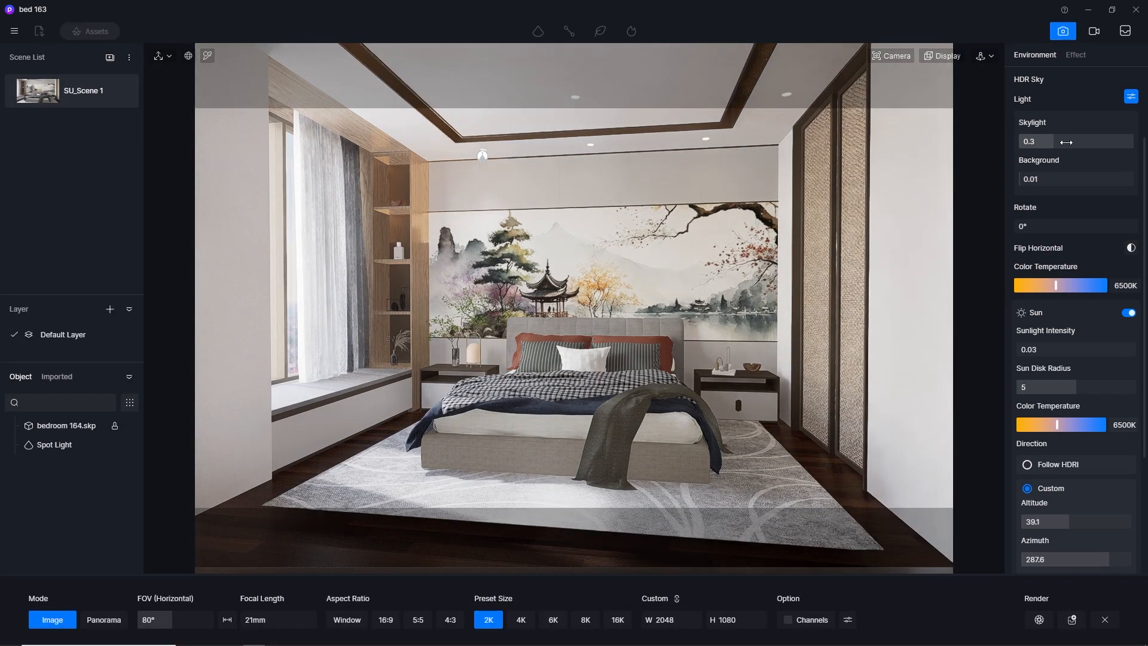
left_click(1066, 143)
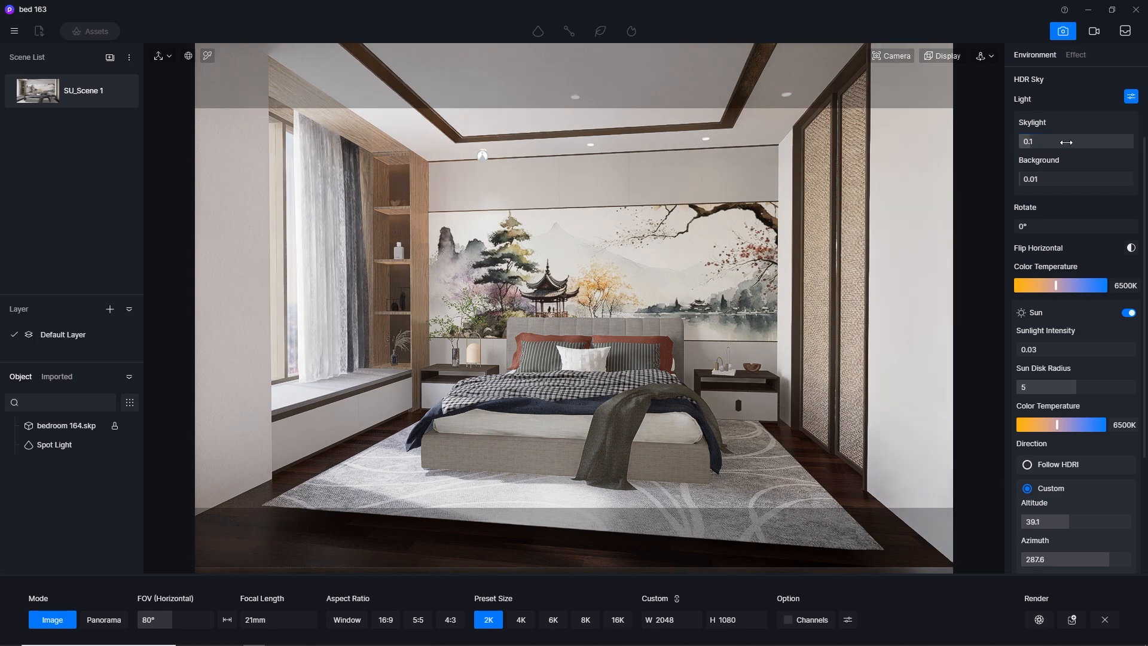
left_click(1066, 143)
key("Return")
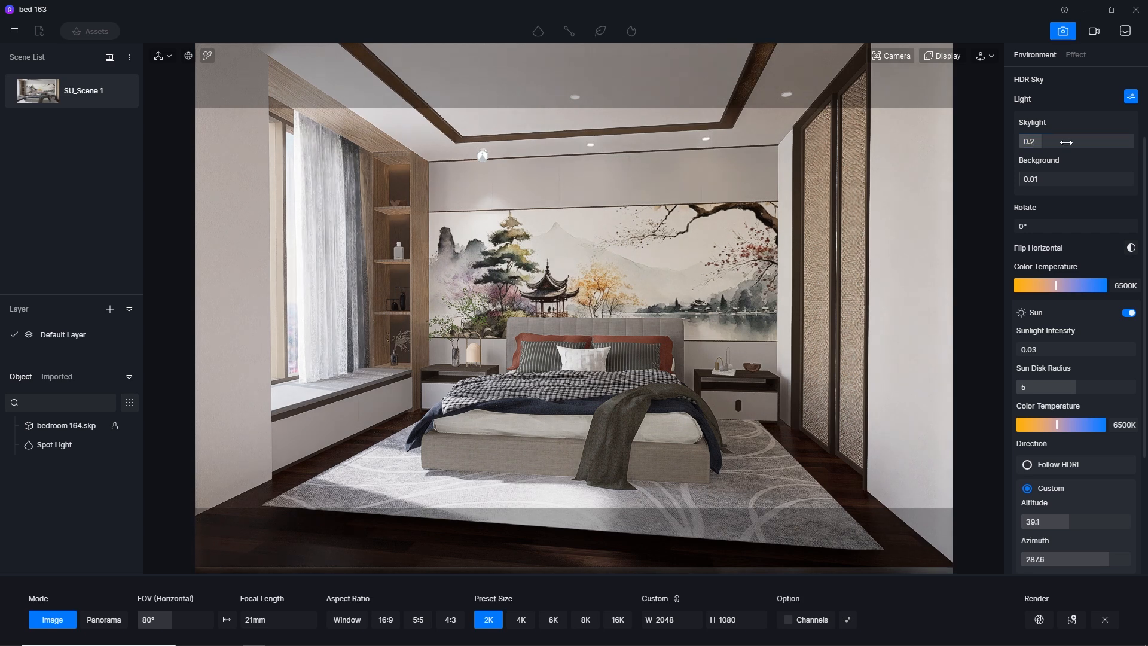
left_click(1068, 143)
type("5")
key("Return")
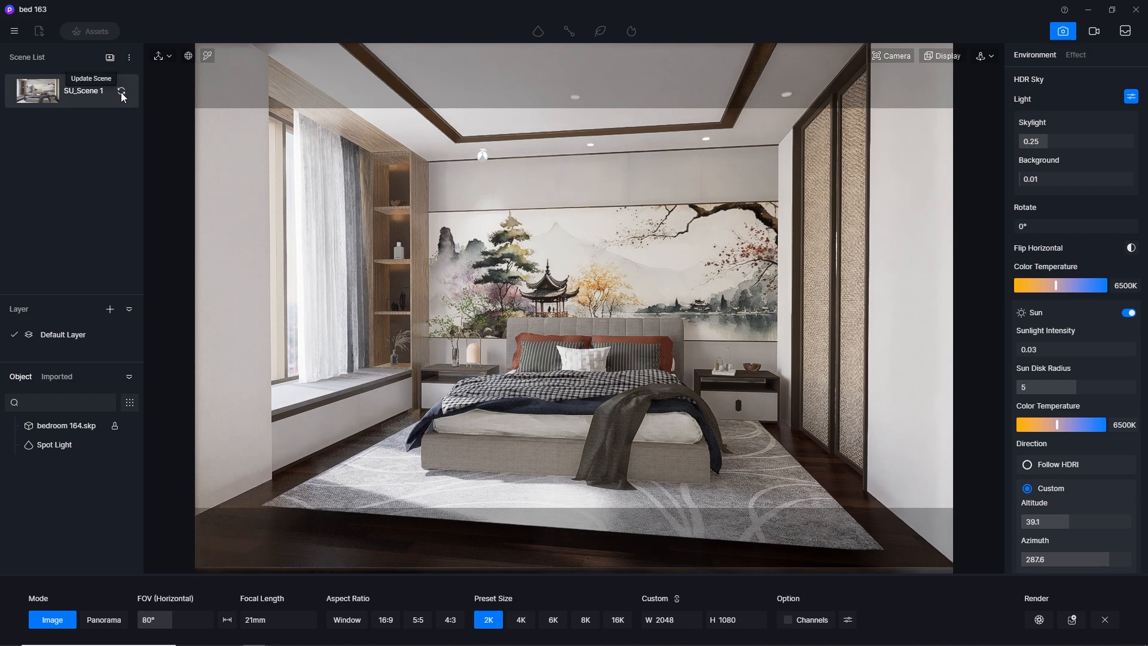
Set the spotlight near the shelving niche to intensity 5 and a color temperature of 3500, outside image render mode
left_click(483, 157)
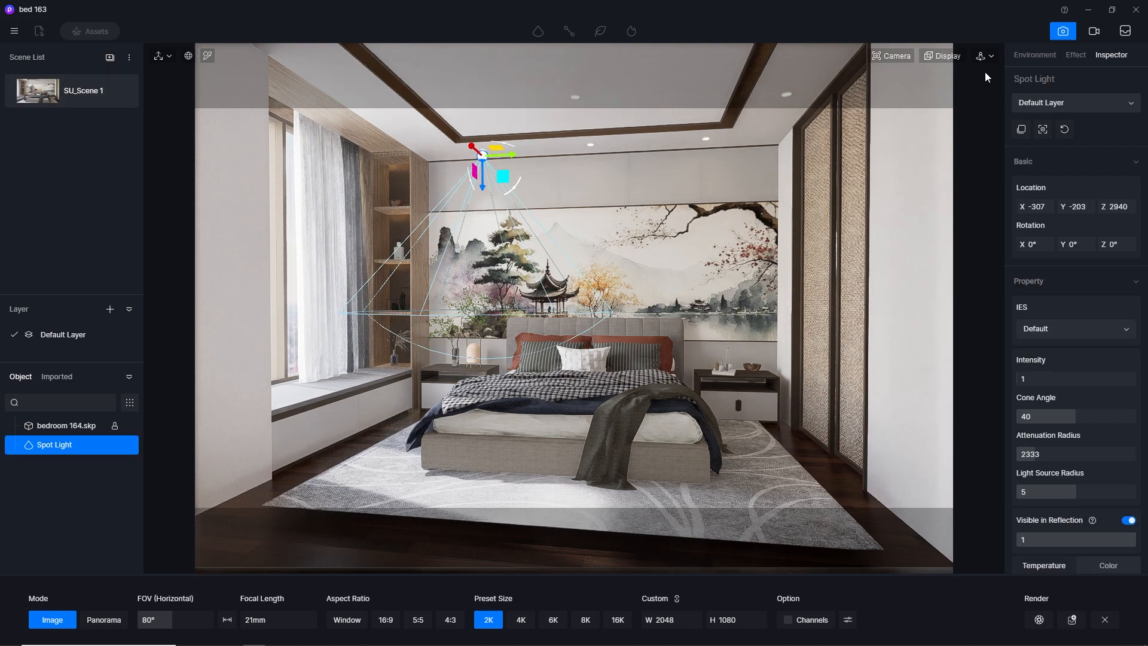
left_click(1065, 32)
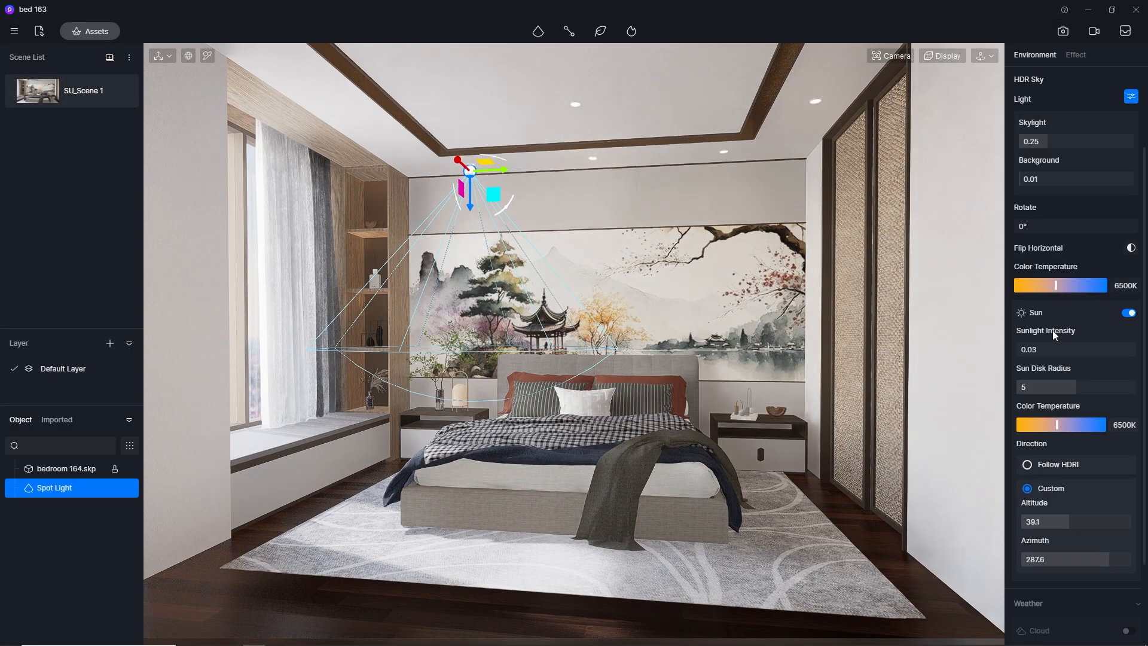
left_click(460, 189)
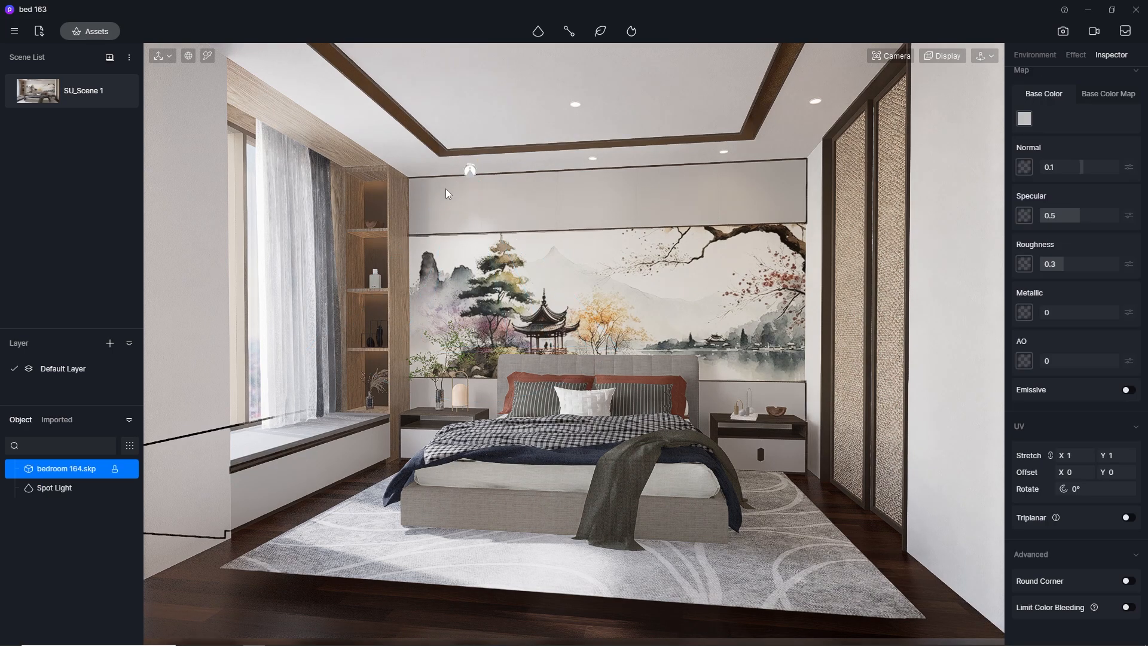
left_click(470, 172)
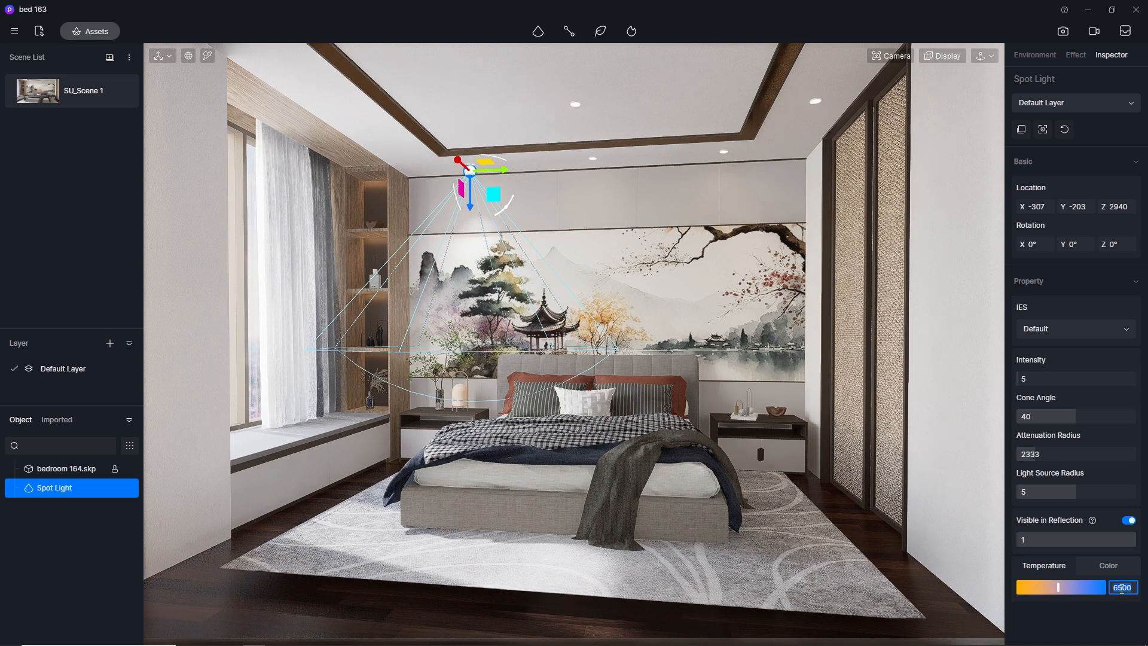
type("0")
key("Return")
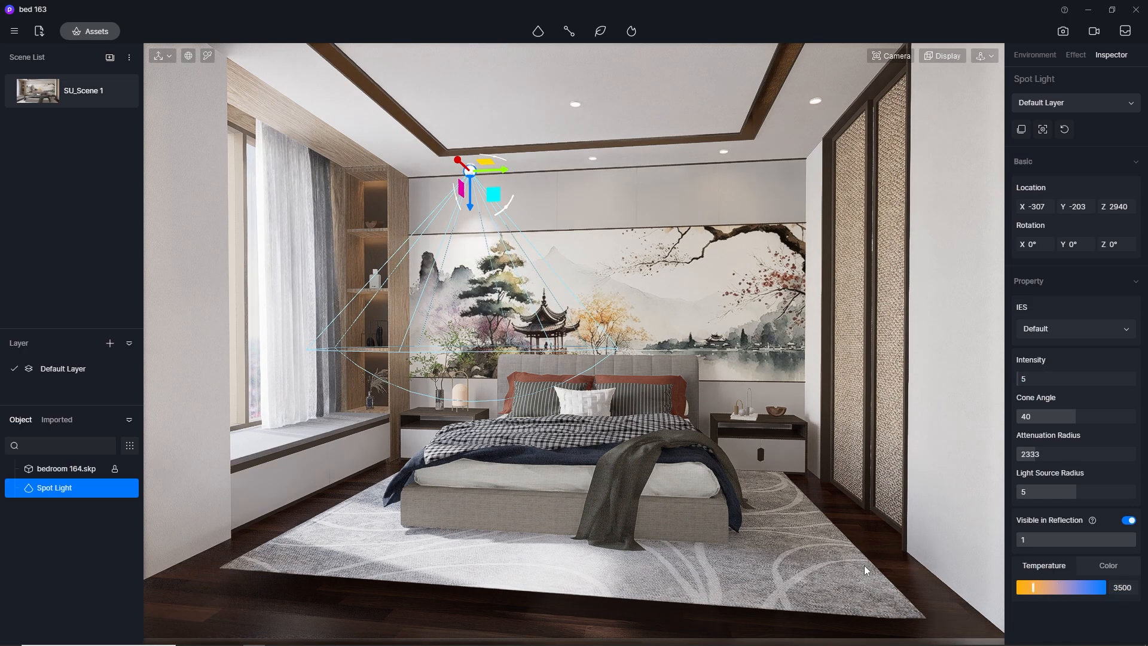
left_click(865, 569)
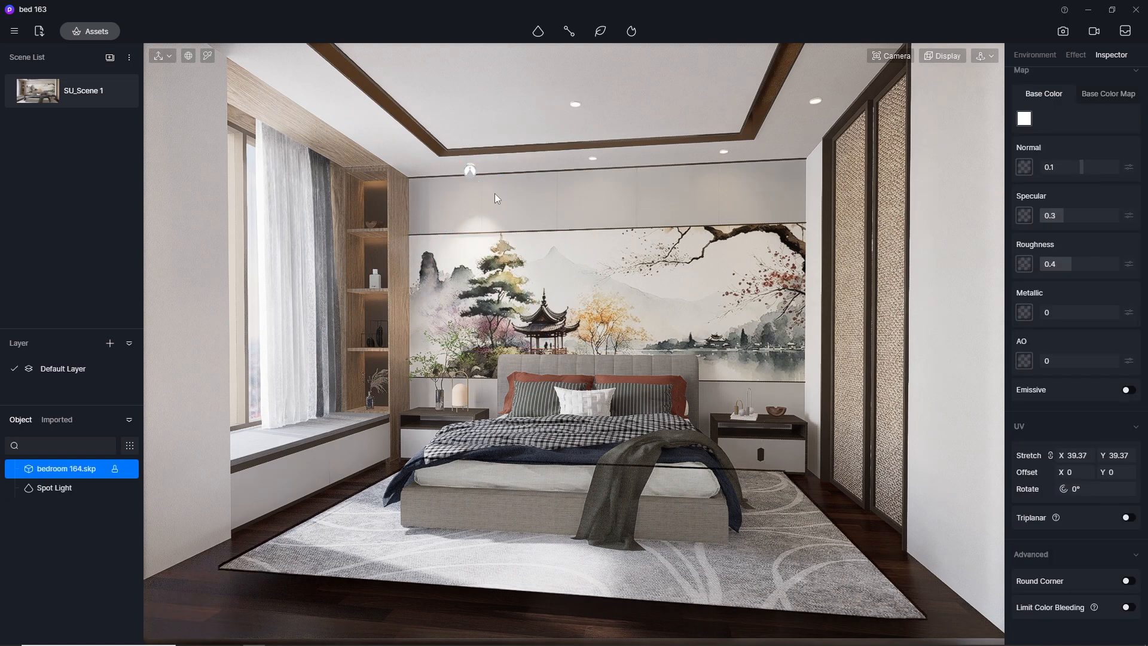
Move the spotlight slightly toward the mural wall, to an X location of about -289, and restore the SU_Scene 1 view
left_click(470, 171)
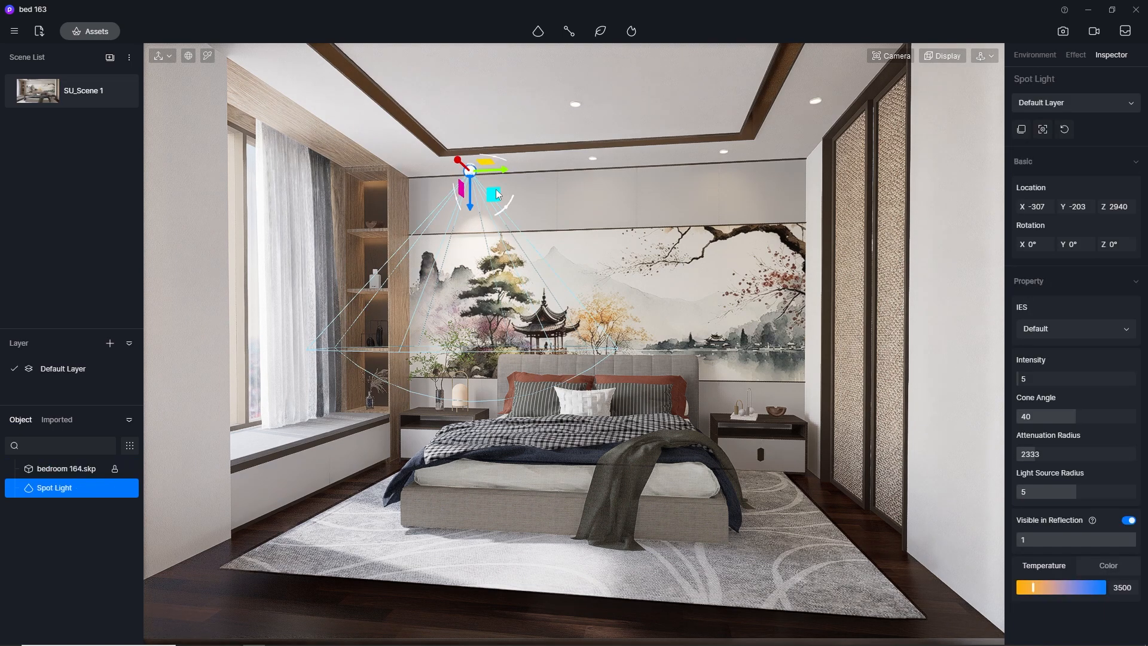
scroll(455, 129, "up", 6)
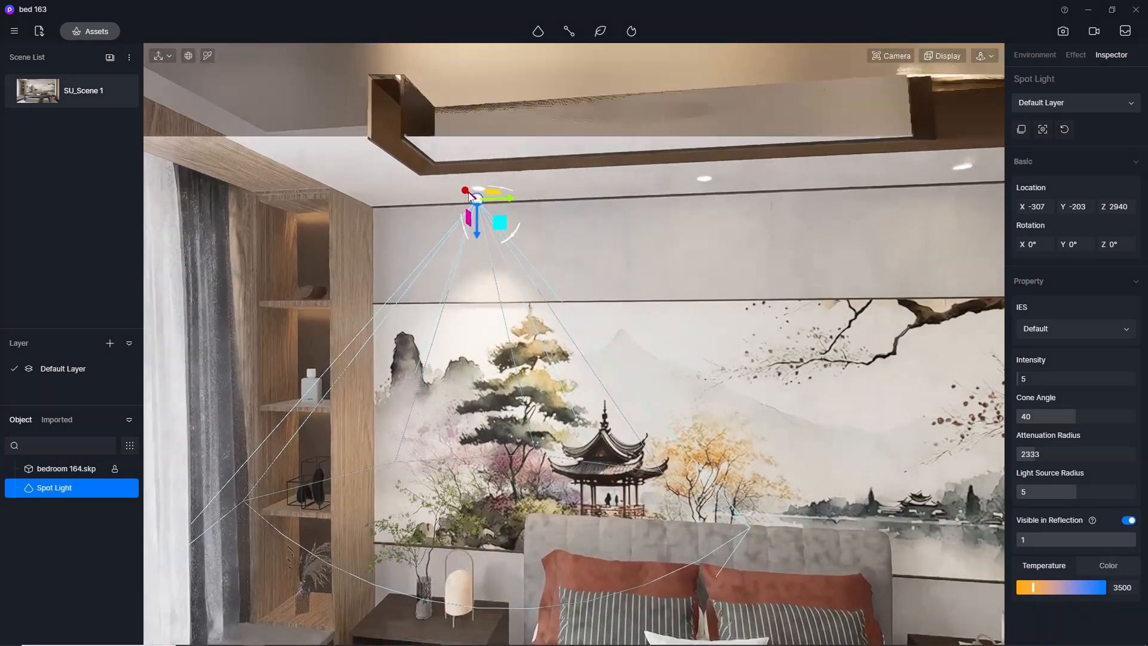
mouse_move(474, 196)
left_mouse_down()
mouse_move(489, 211)
mouse_move(472, 202)
left_mouse_up()
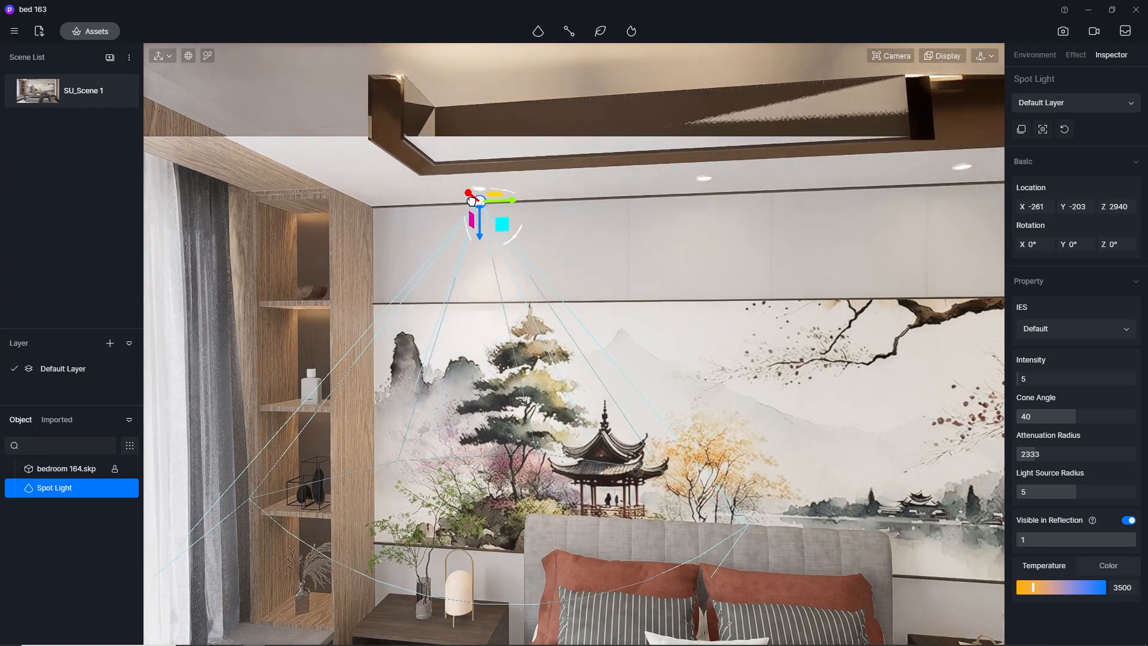
left_click(614, 247)
left_click(48, 94)
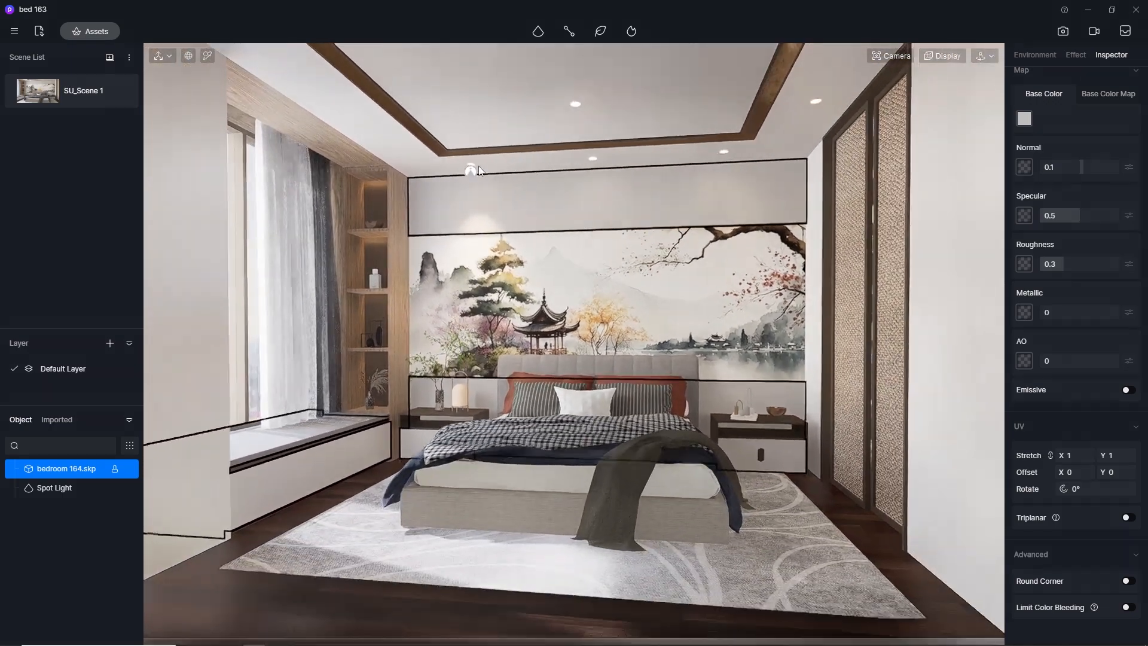
Copy the spotlight along the mural wall to the middle downlight and to the one nearest the wardrobe
left_click(472, 170)
left_click_drag(497, 174, 632, 184)
left_click(752, 206)
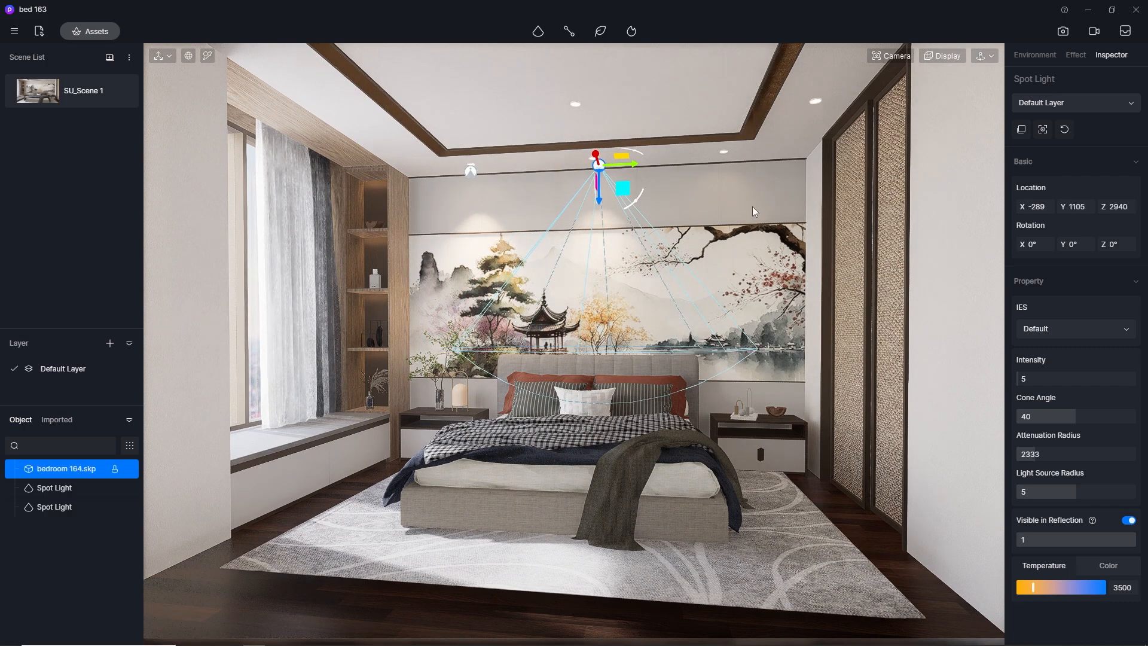
left_click(599, 166)
left_click_drag(621, 167, 747, 168)
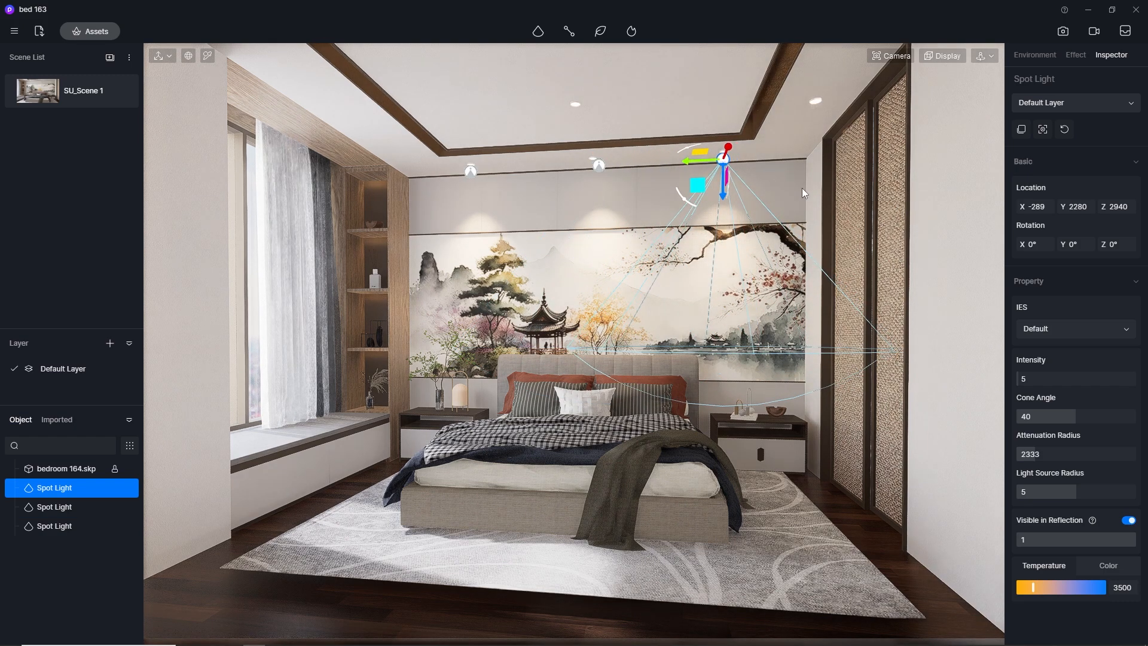
left_click(802, 188)
left_click(730, 165)
left_click_drag(732, 154, 765, 73)
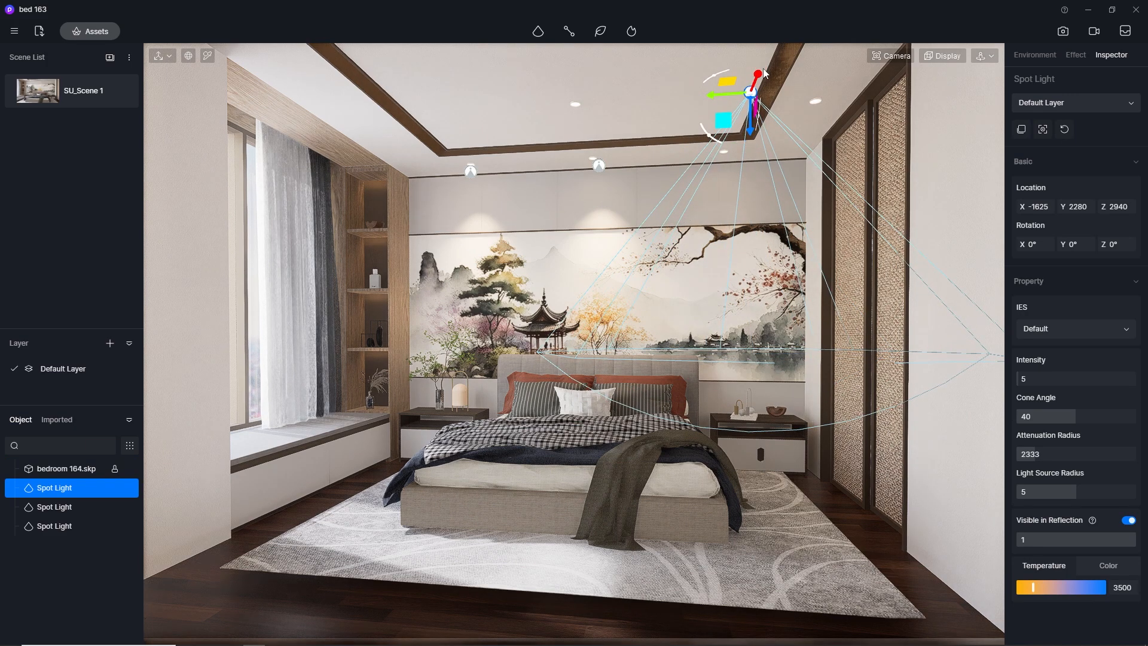
key("ctrl+z")
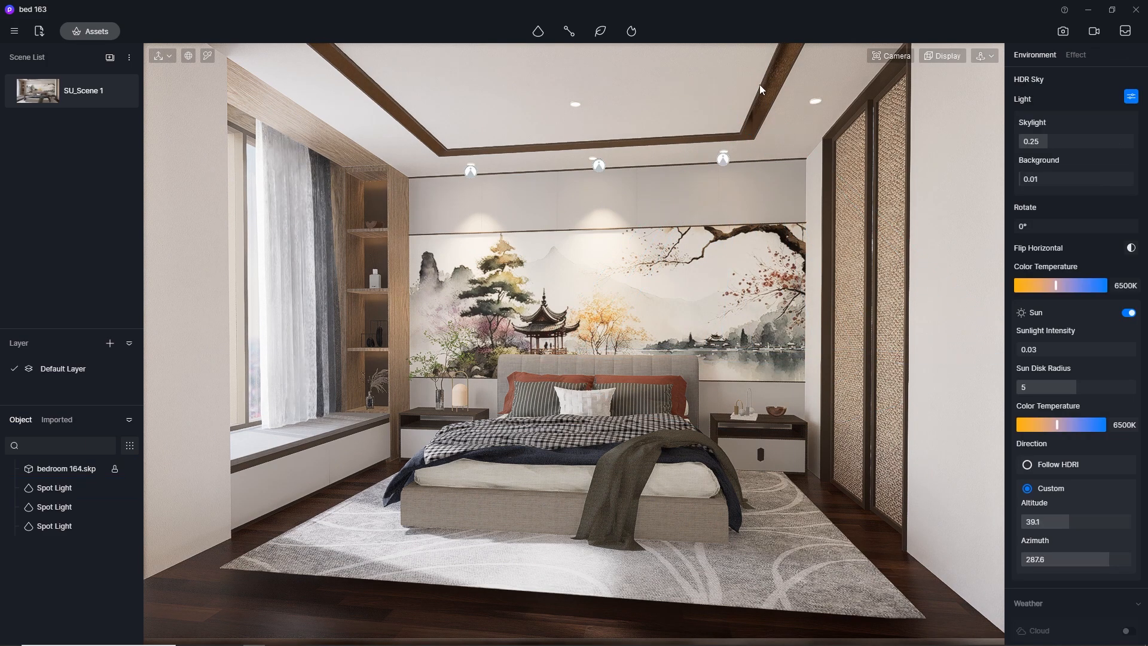
Copy the spotlight to the ceiling downlight in front of the rattan wardrobe doors and align it beneath the fixture
left_click(725, 161)
left_click_drag(708, 161, 847, 51)
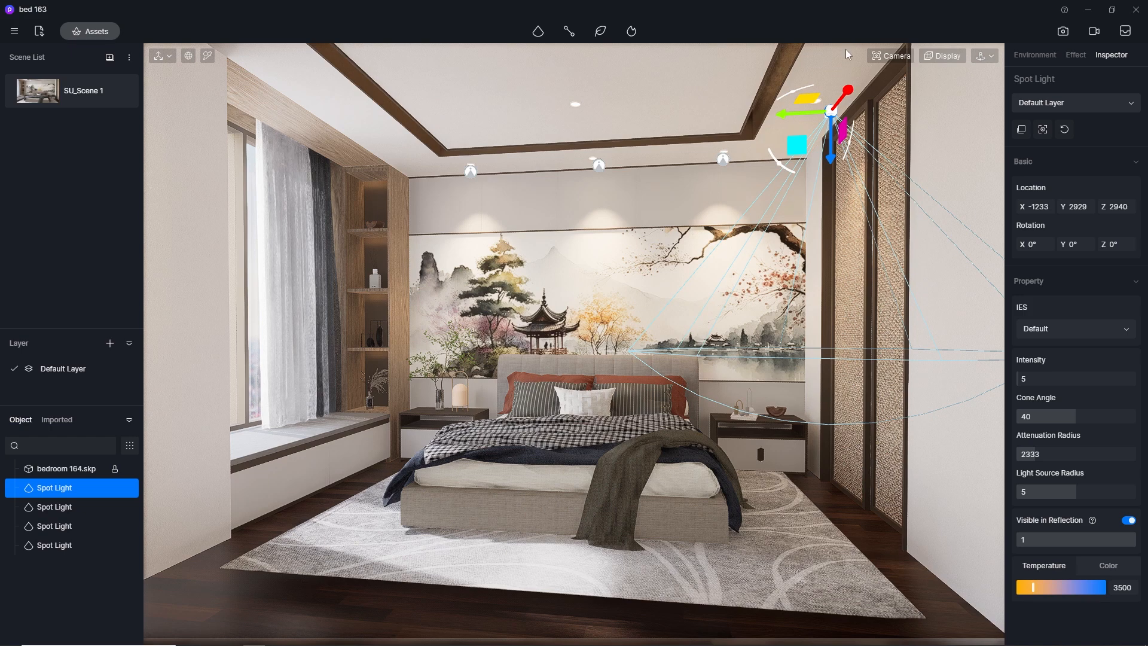
left_click_drag(790, 115, 771, 119)
left_click(699, 196)
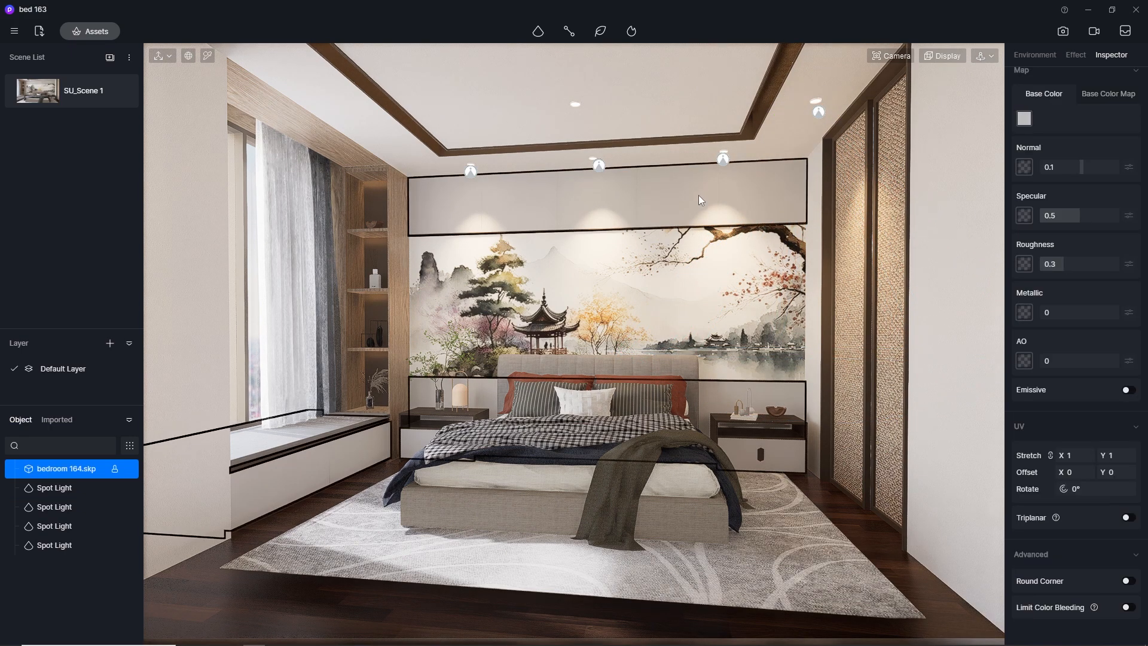
Set the intensity of the three spotlights along the mural wall to 2 and deselect them
left_click(471, 173)
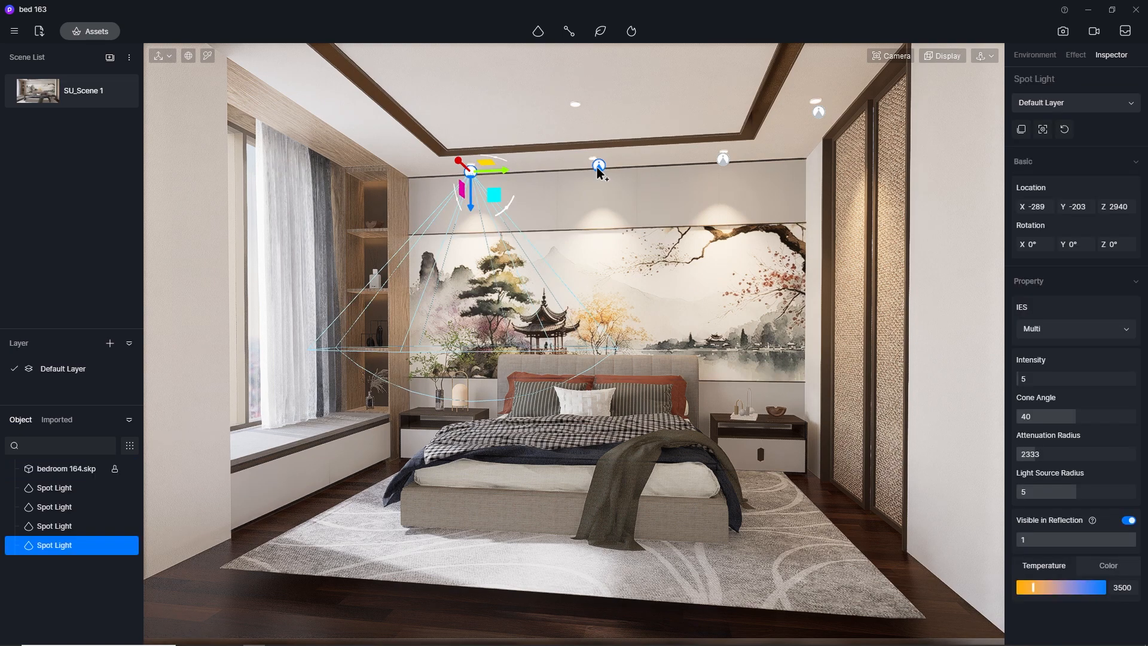
left_click(598, 168, "ctrl")
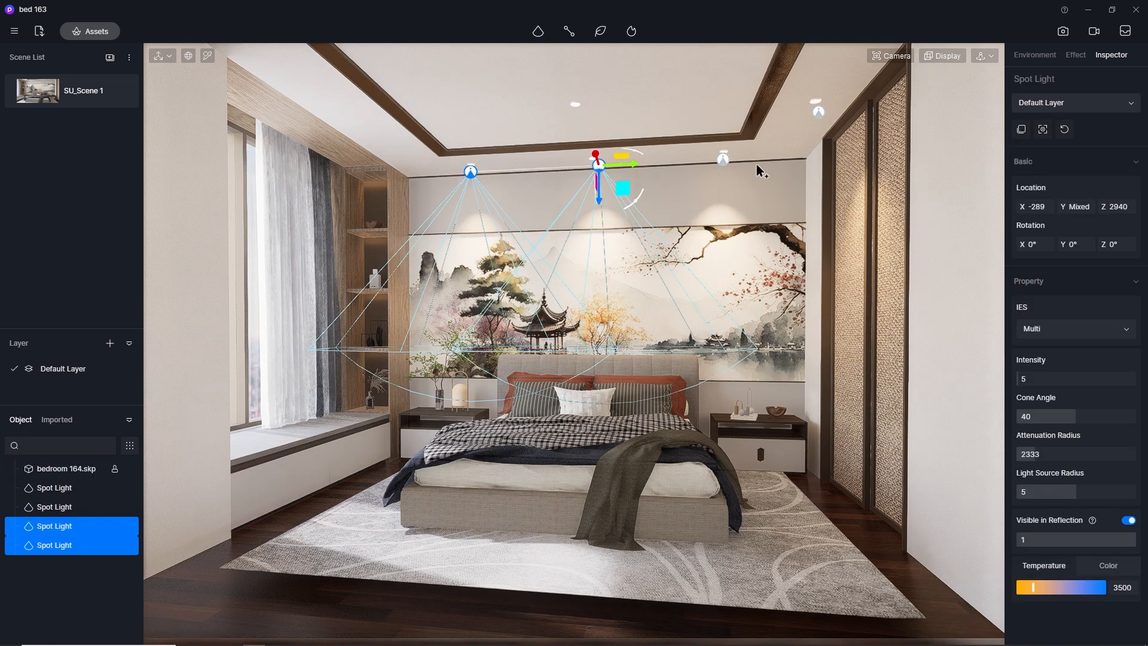
left_click(723, 159, "ctrl")
left_click(1037, 379)
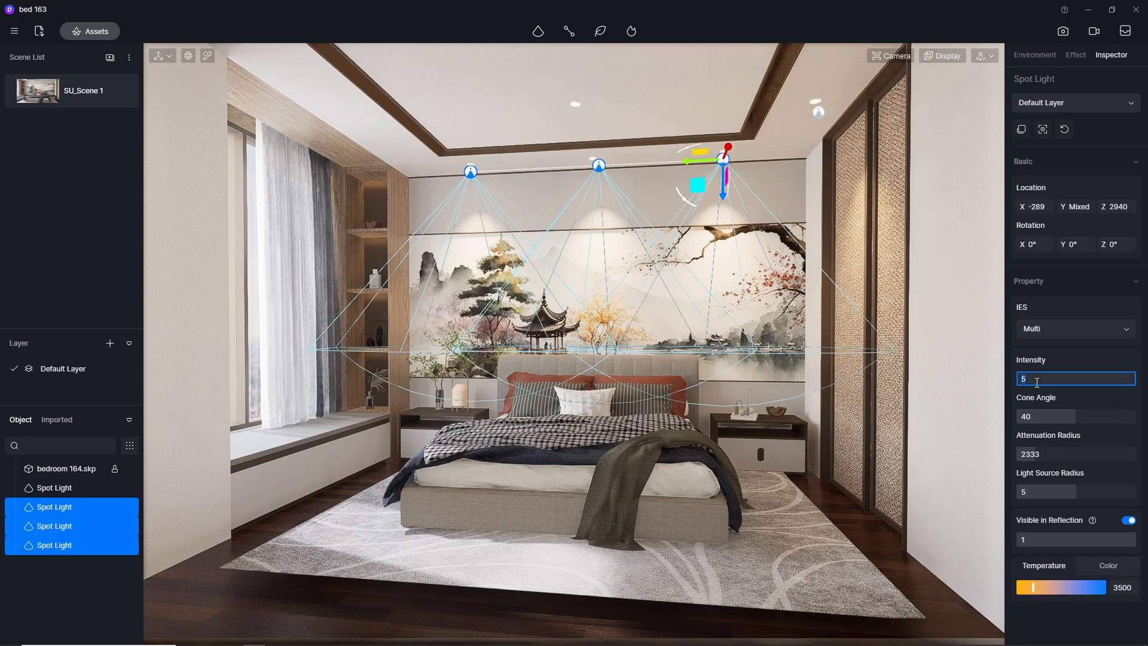
type("2")
key("Return")
left_click(862, 539)
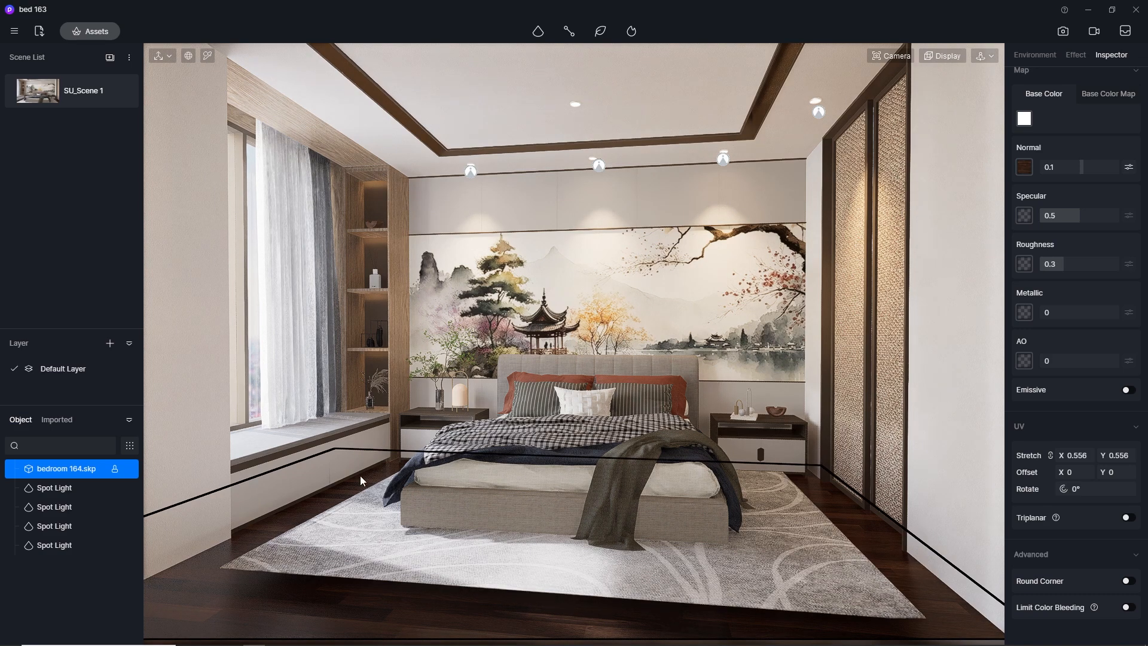
key("Escape")
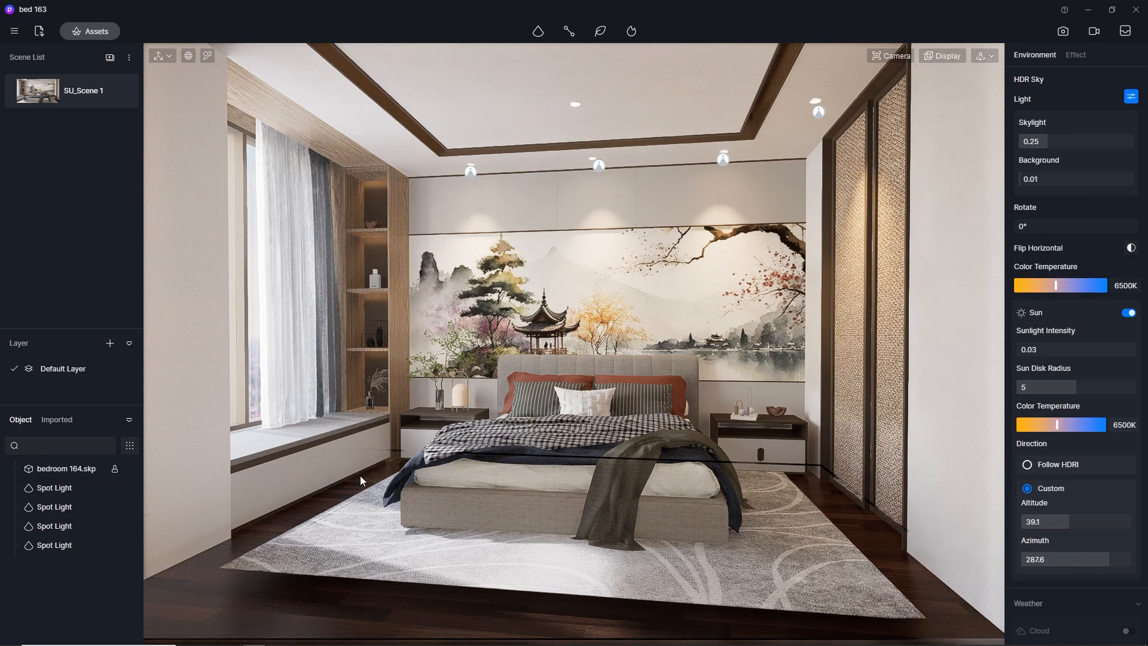
left_click(471, 171)
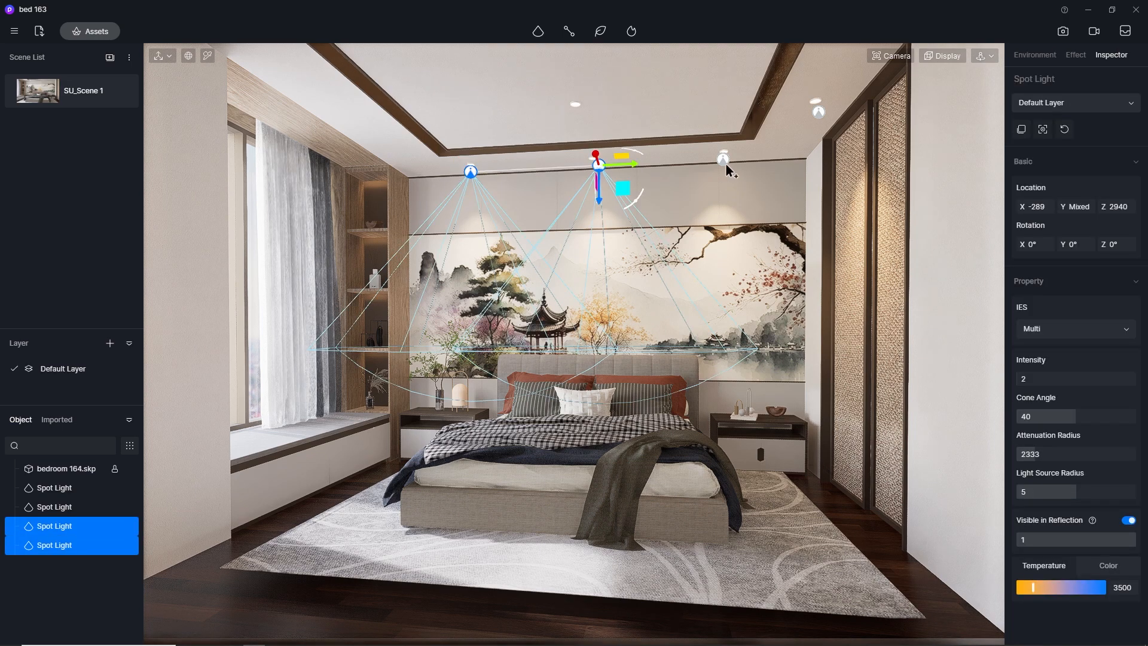
left_click(861, 536)
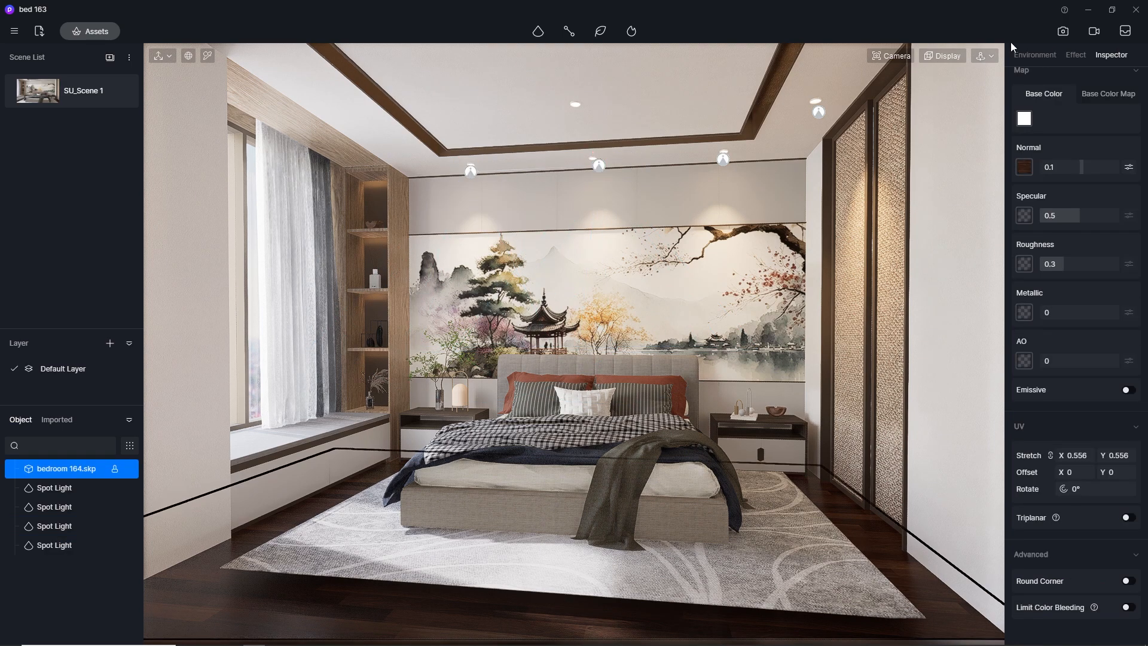
Adjust the post-processing vignette in image render mode, comparing 0.5, 0.3 and 0 and settling on 0.4
left_click(1065, 31)
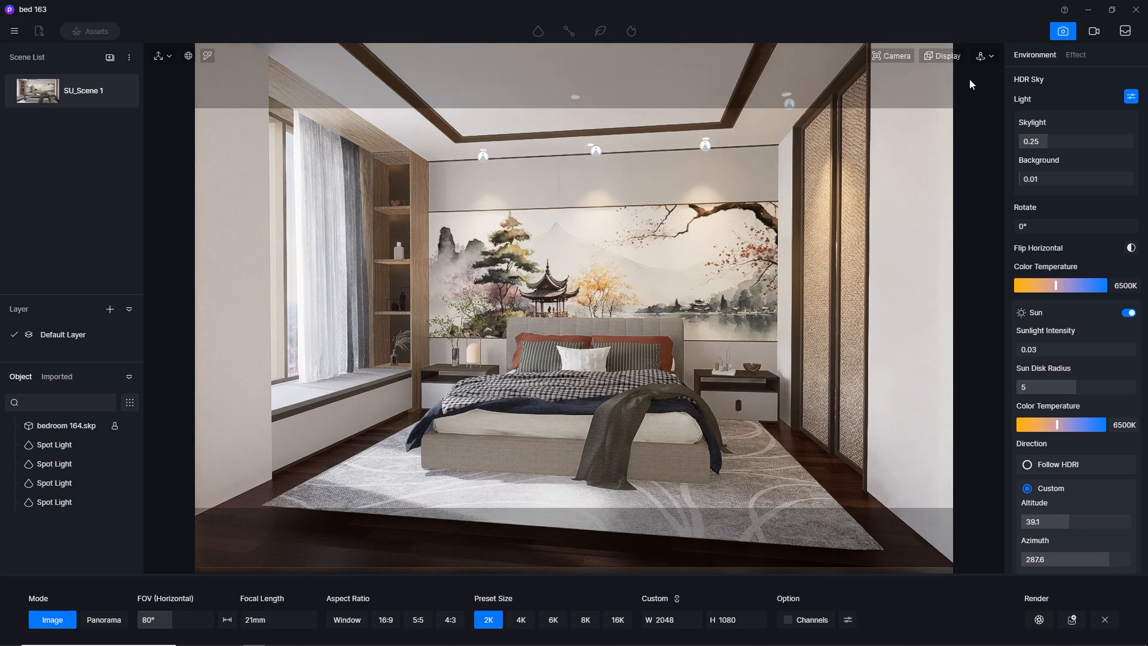
left_click(1075, 55)
left_click(1078, 483)
type("0.5")
key("Return")
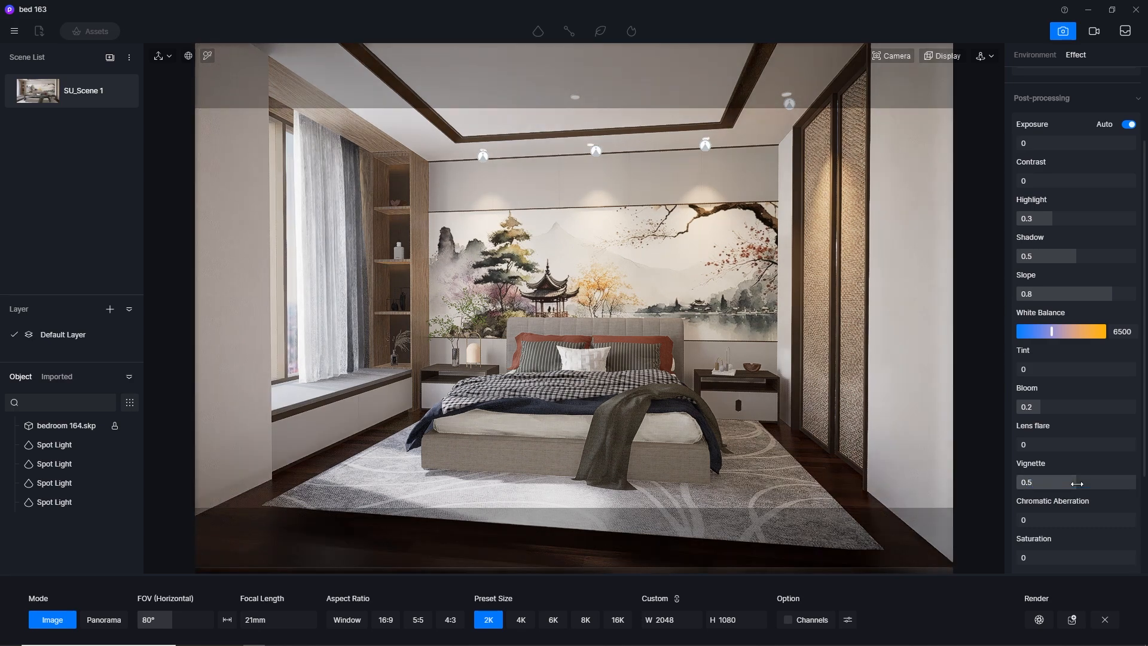
left_click(1077, 483)
type("0.3")
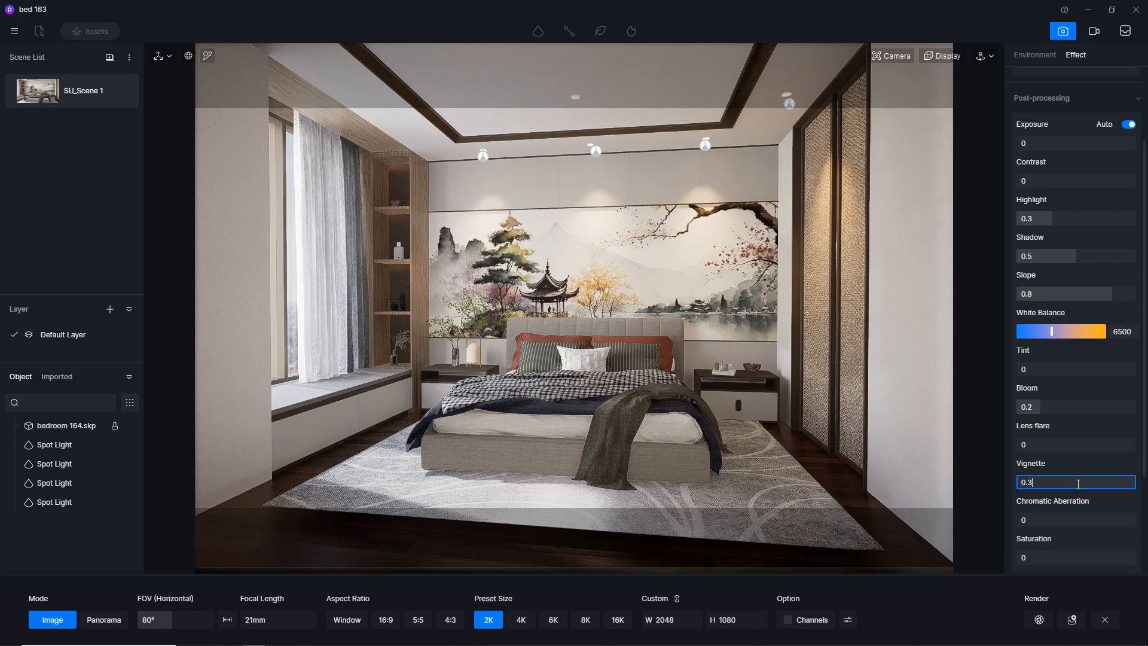
key("Return")
left_click(1077, 483)
type("0")
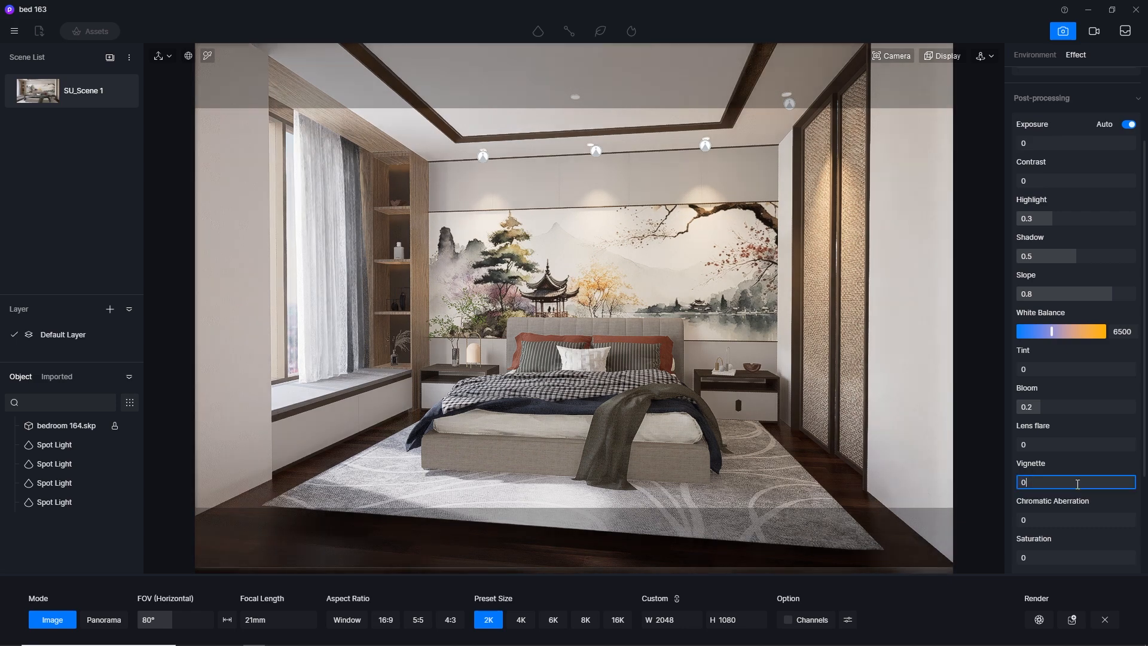
key("Return")
left_click(1077, 483)
type("0.")
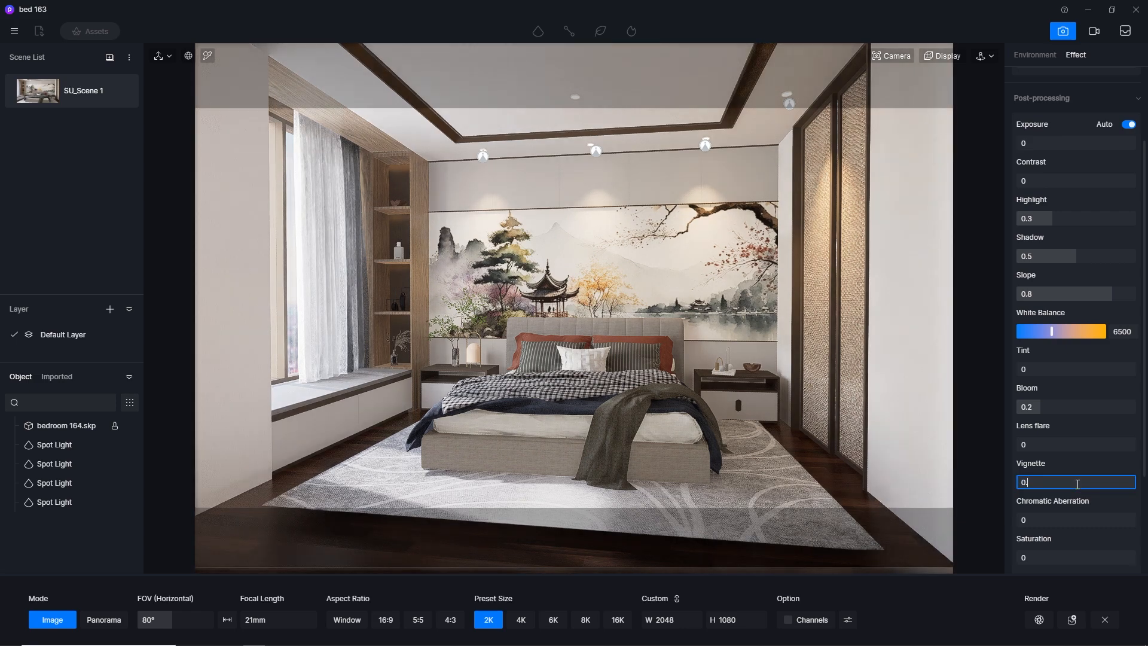
type("4")
key("Return")
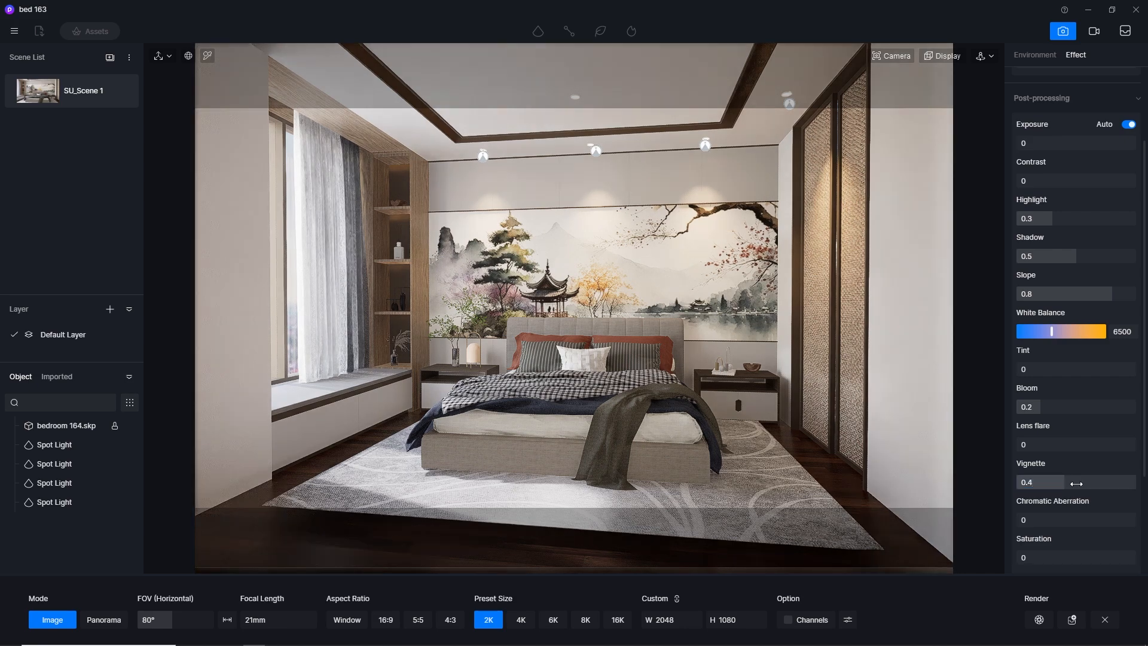
Set the post-processing bloom and lens flare to 0.4 each
left_click(1047, 407)
type("0.")
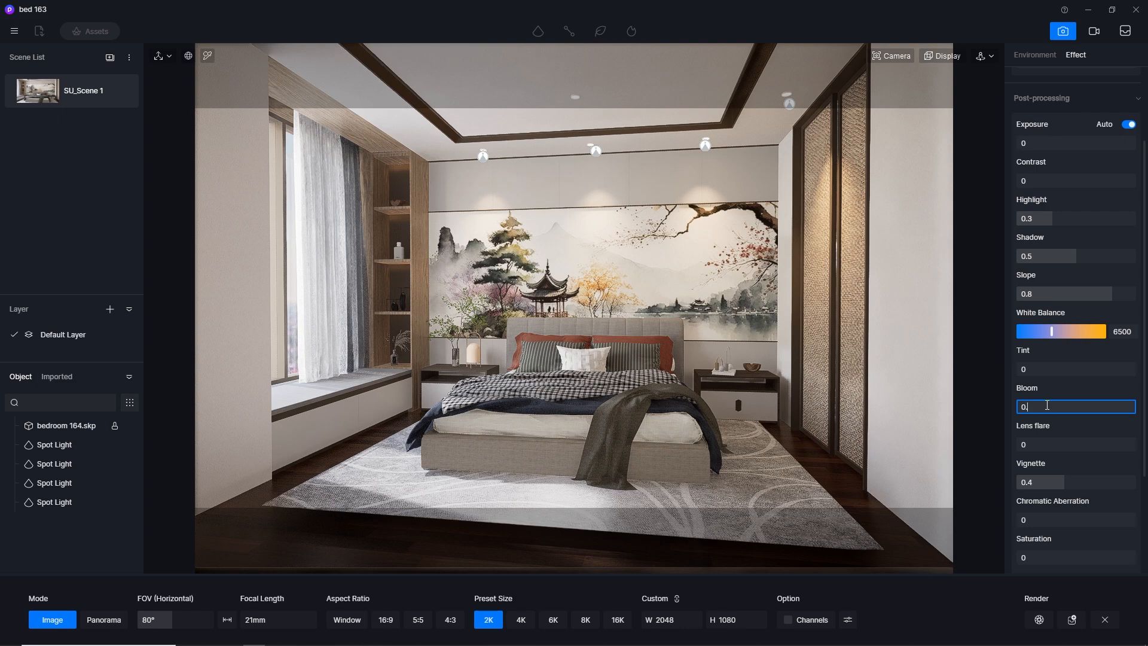
type("4")
key("Return")
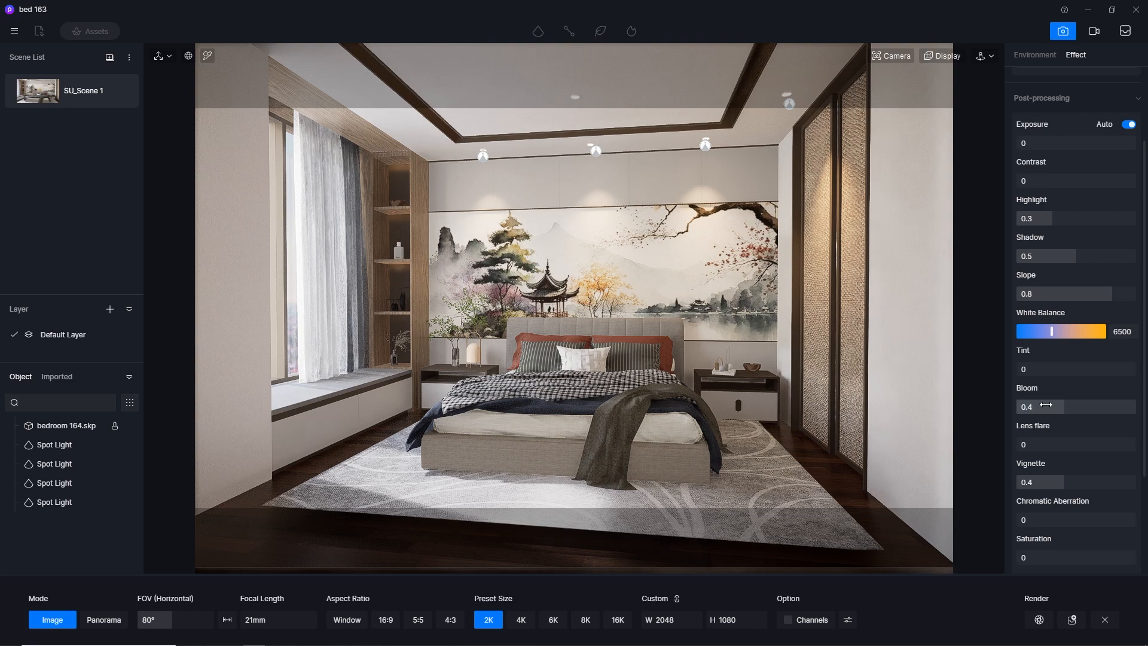
left_click(1027, 444)
type("0.4")
key("Return")
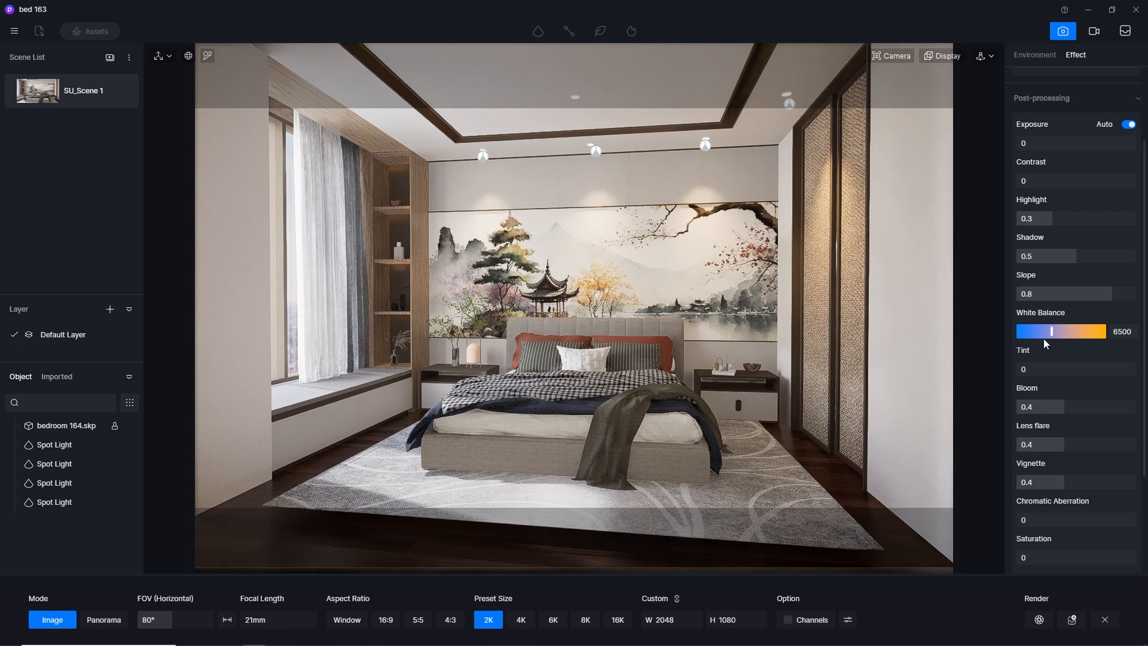
Adjust the post-processing white balance, trying 6000 and settling on 6300
left_click(1122, 331)
type("6000")
key("Return")
left_click(1121, 331)
type("6500")
key("Return")
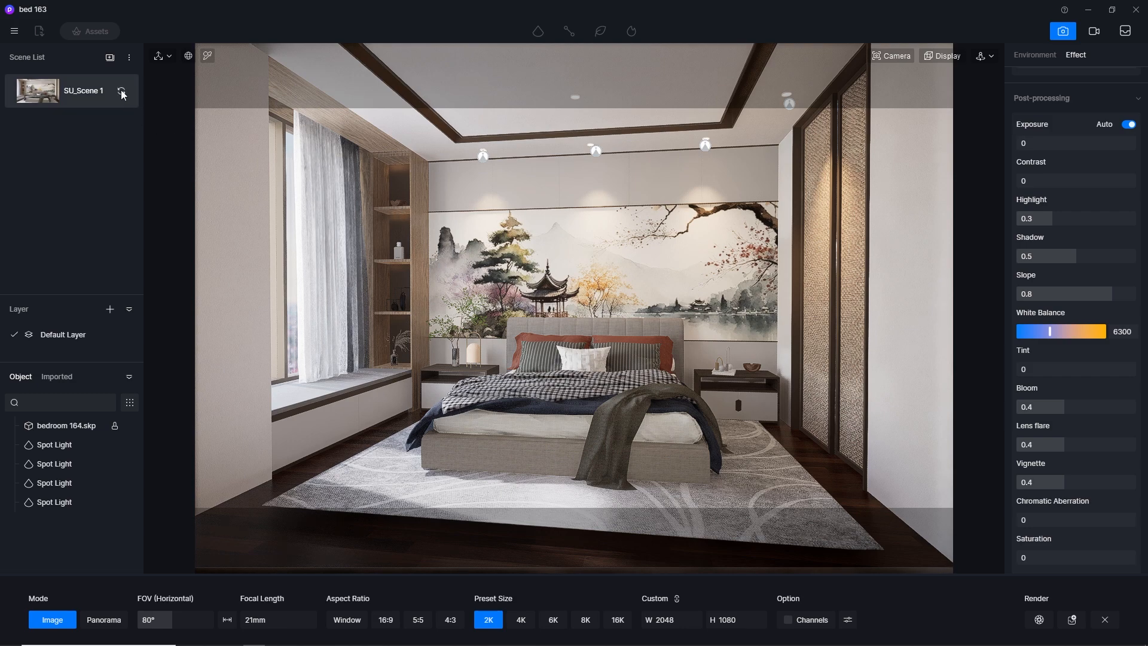
Try a different post-processing contrast in the effect settings, and return it to 0
left_click(1020, 55)
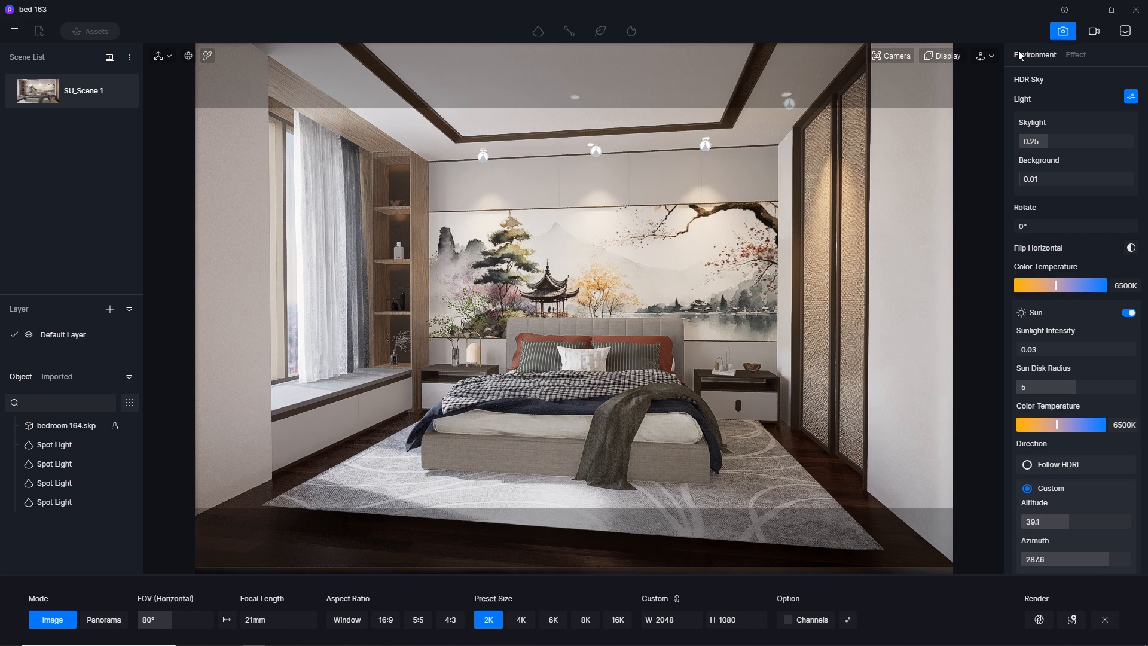
left_click(1075, 55)
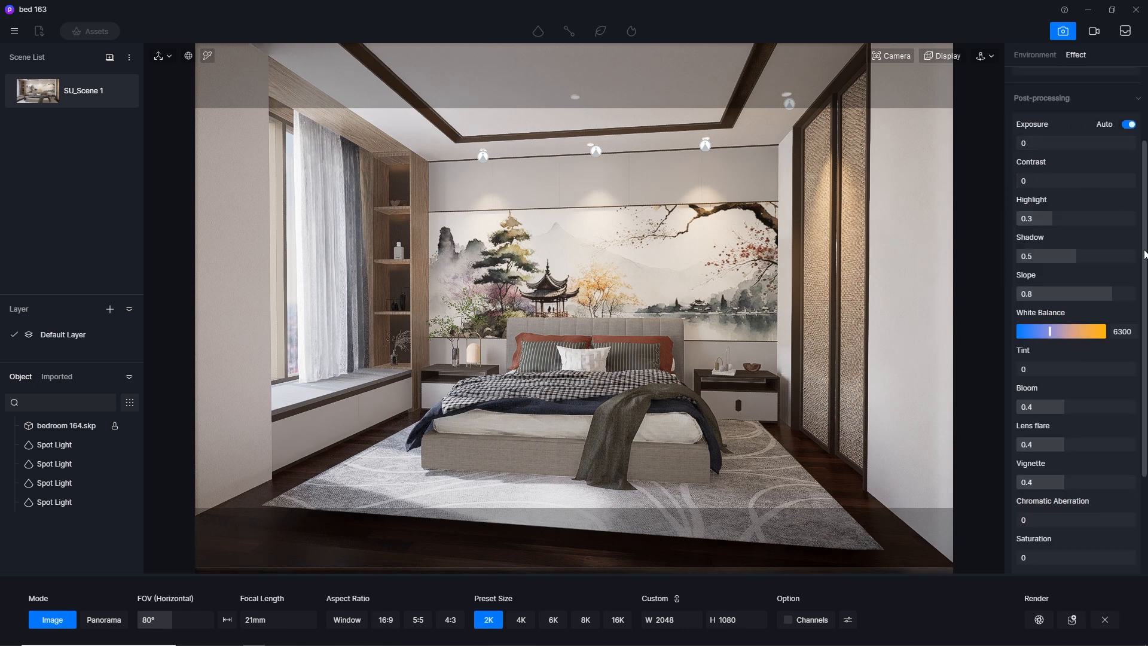
scroll(1146, 270, "up", 3)
left_click(1073, 285)
type("0.1")
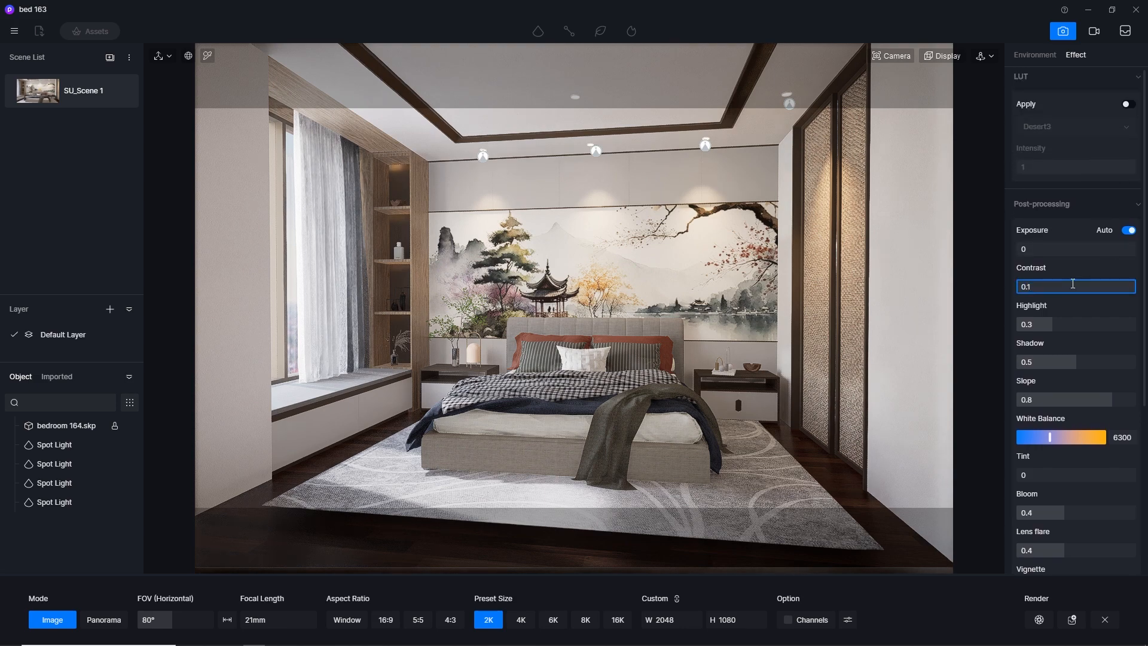
key("Return")
left_click(1071, 283)
type("0")
key("Return")
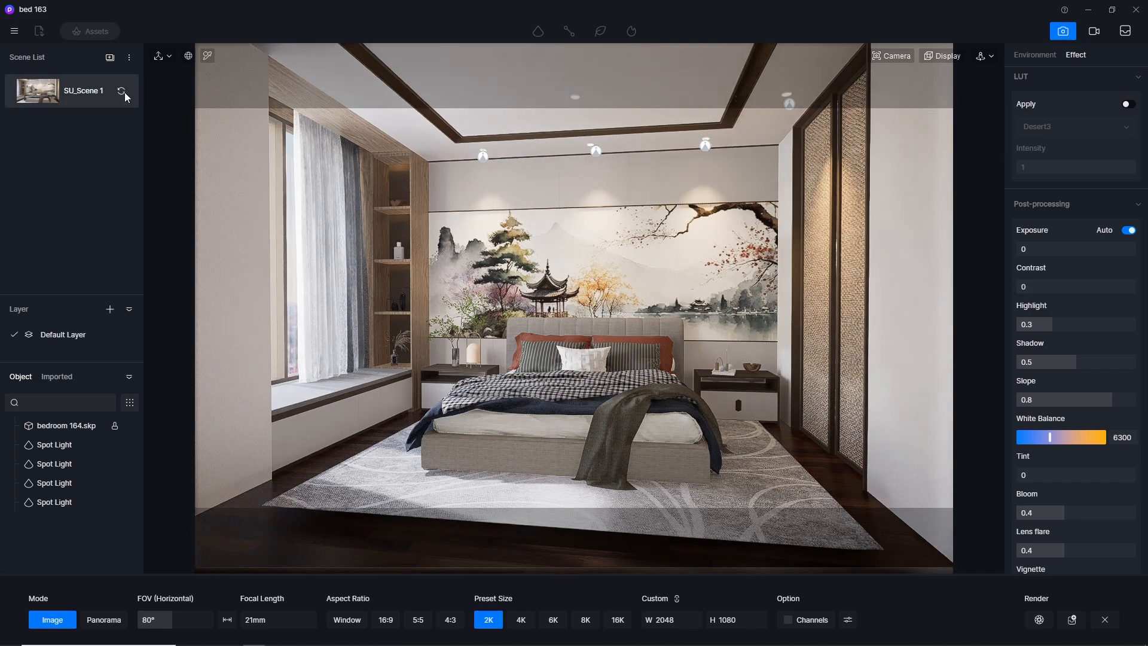
Re-enter image render mode and set the output preset size to 4K
left_click(15, 31)
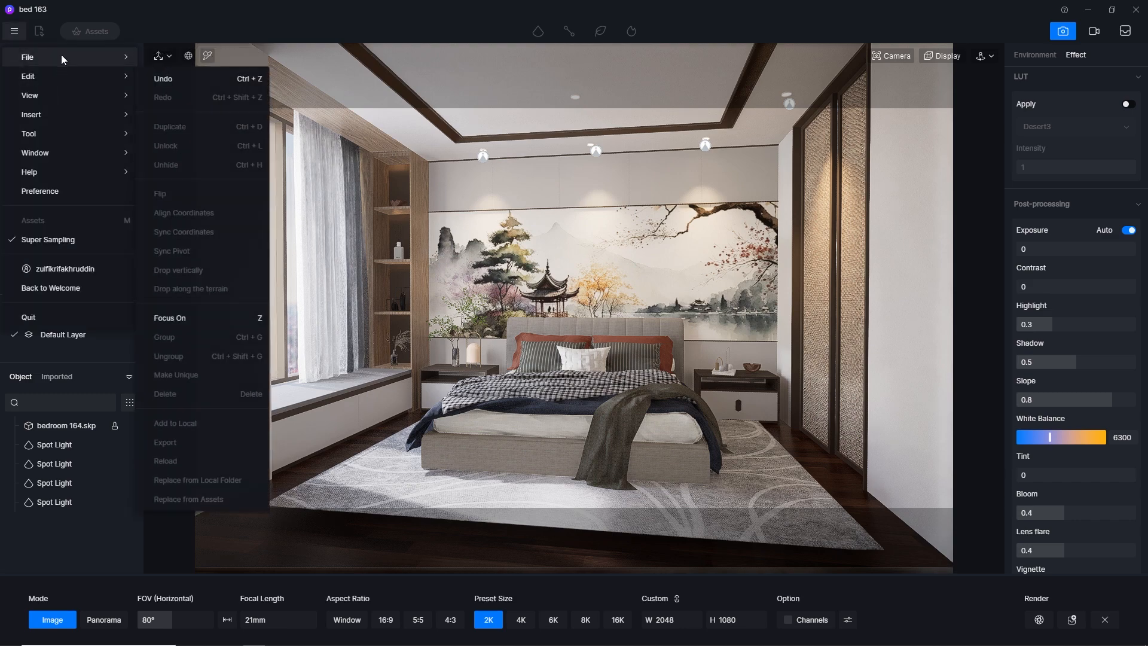
left_click(196, 125)
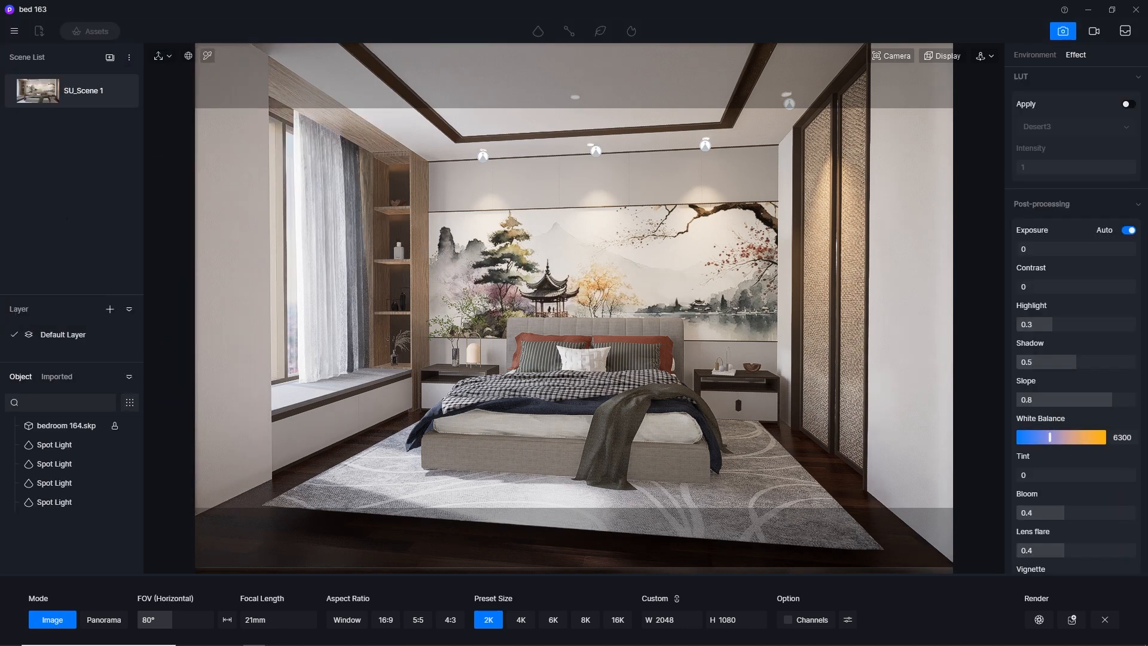
left_click(844, 289)
left_click(1062, 32)
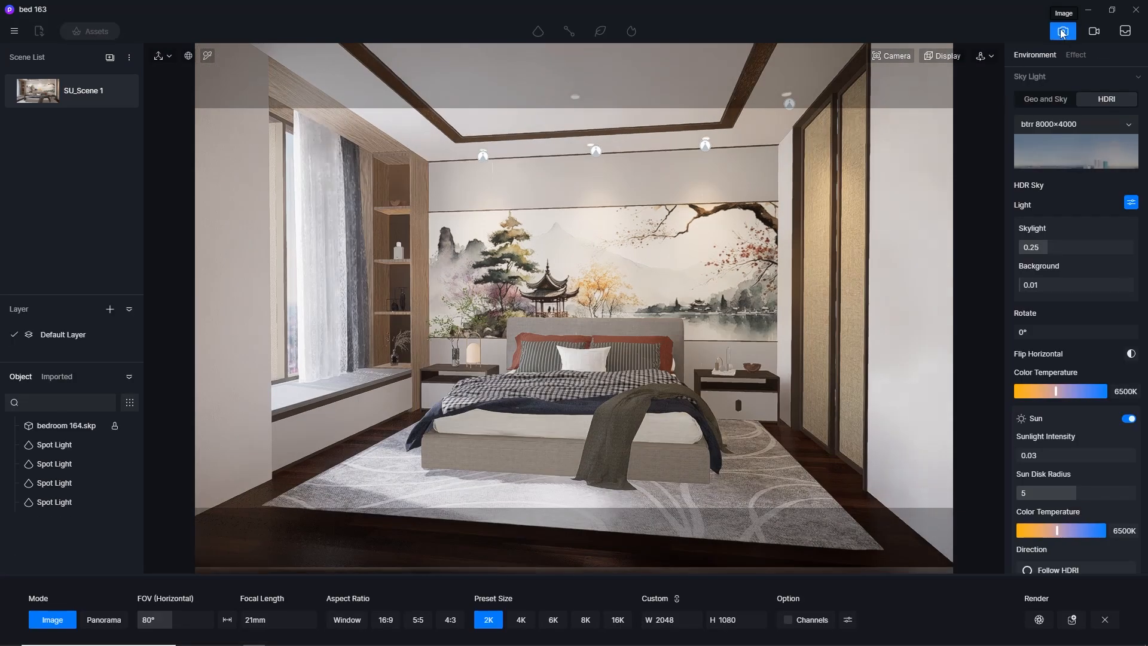
left_click(520, 621)
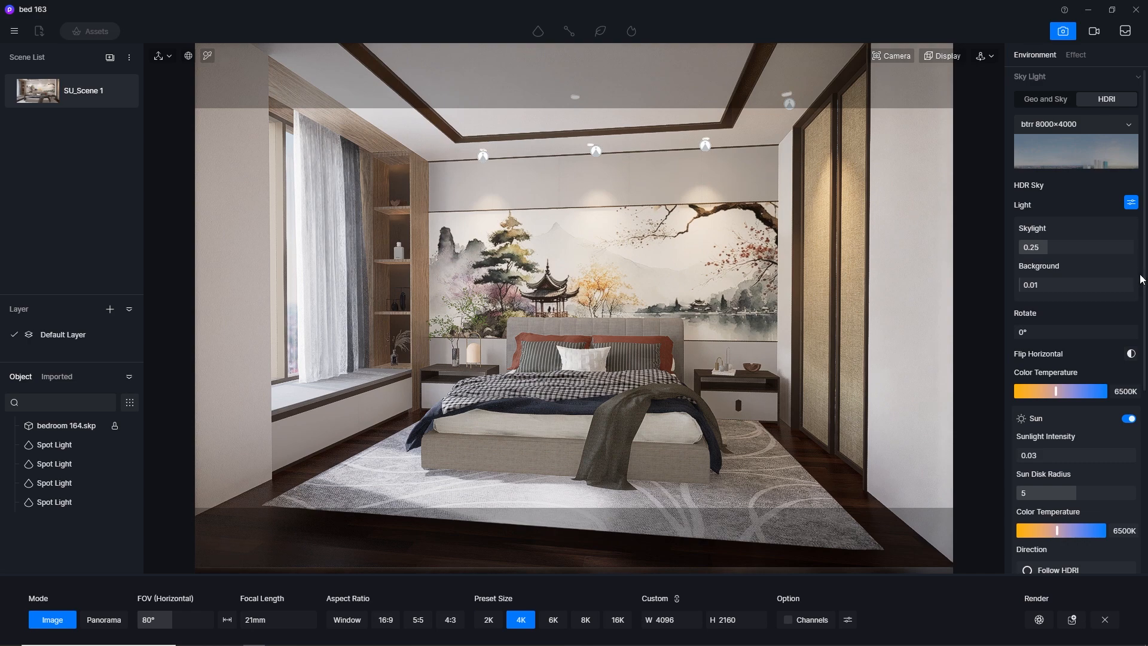
Review the environment's sky, sun and weather settings and the post-processing and style effects before rendering
scroll(1142, 278, "up", 1)
scroll(1142, 279, "down", 5)
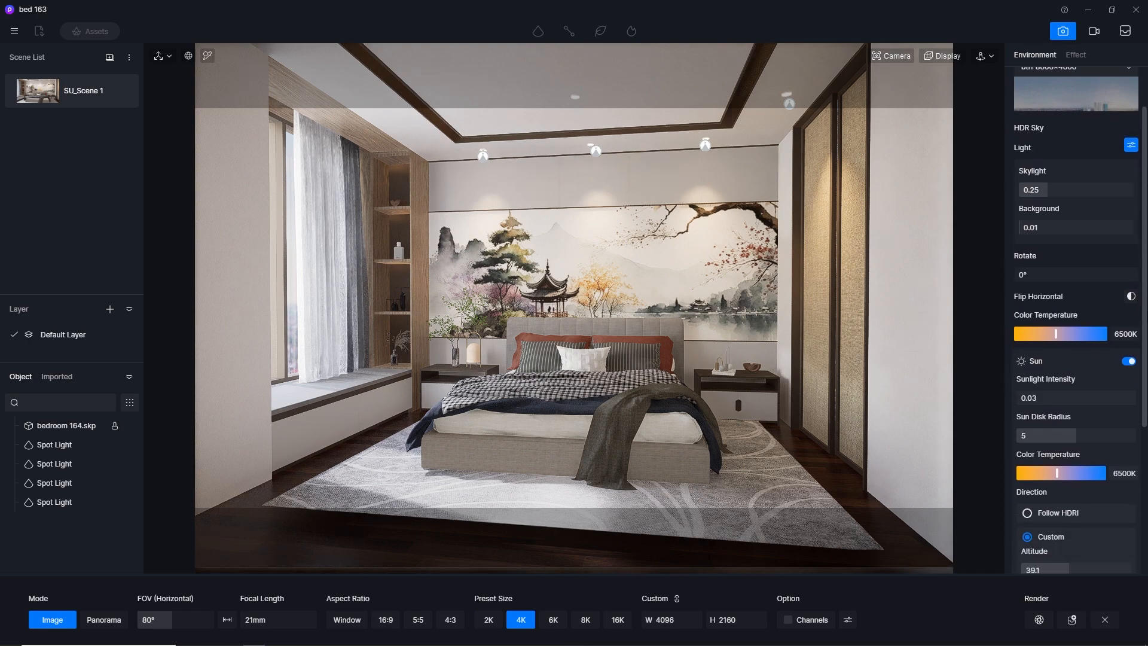
scroll(1142, 279, "down", 2)
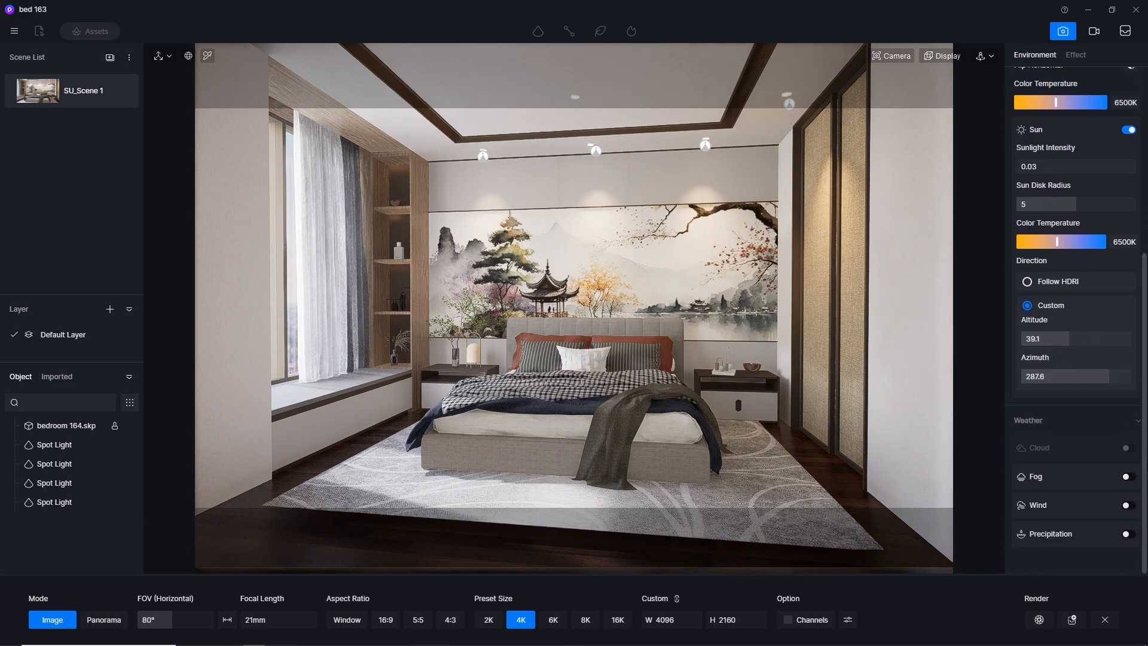
left_click(1075, 56)
scroll(1114, 149, "up", 1)
scroll(1077, 299, "up", 5)
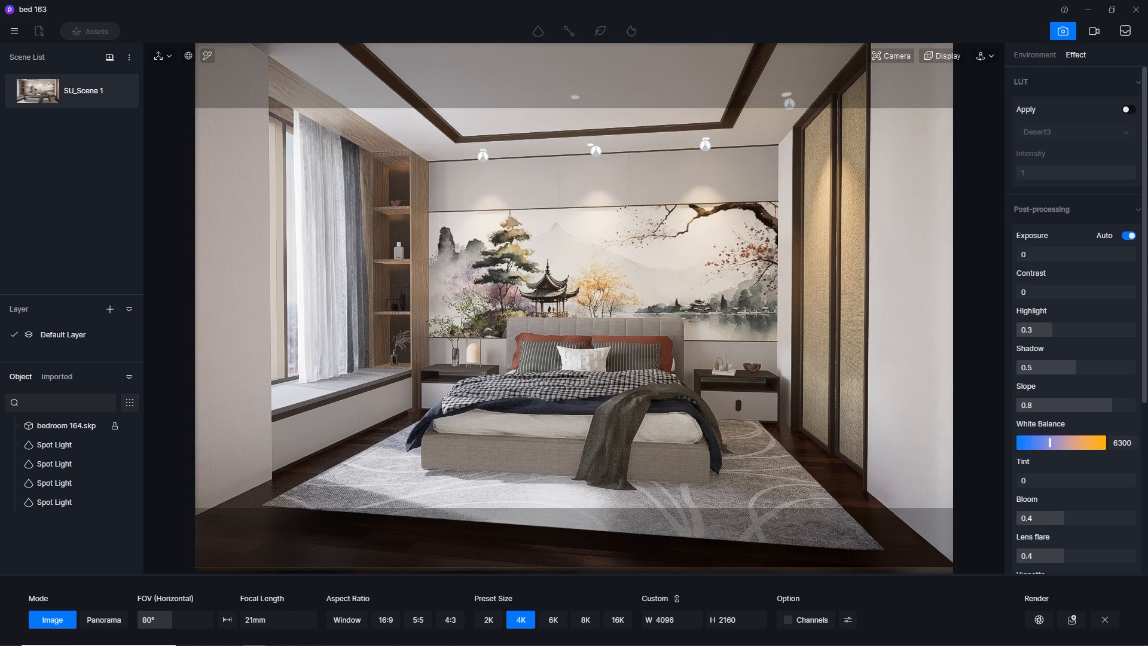
scroll(1076, 320, "down", 5)
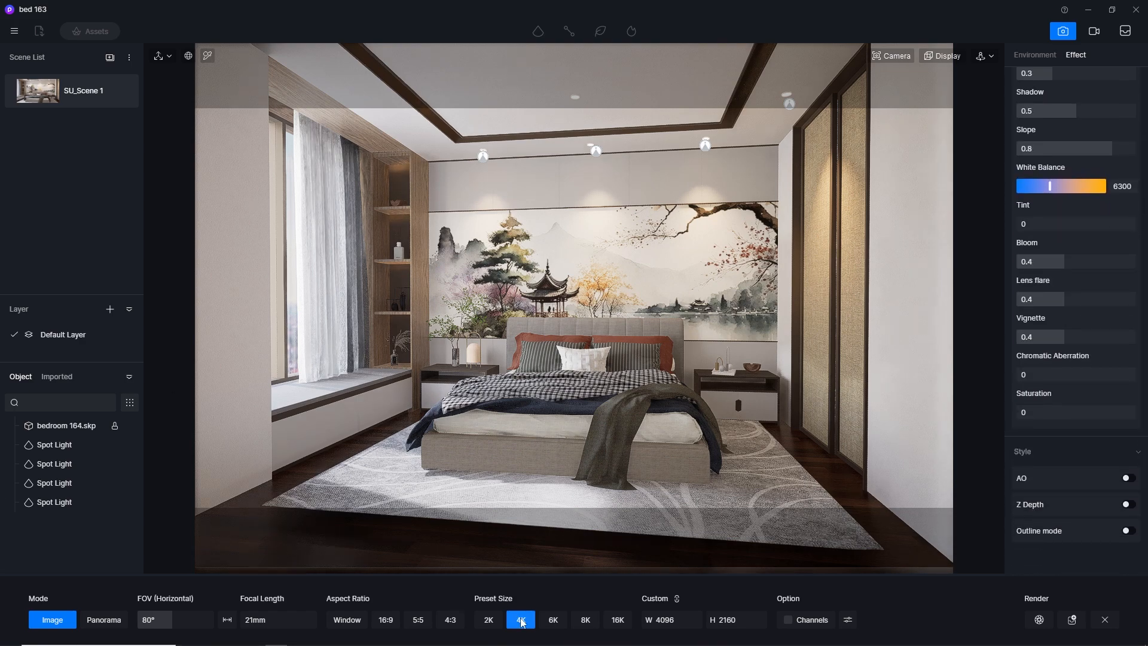
Save the project and start the 4K image render of the bedroom scene
key("ctrl+s")
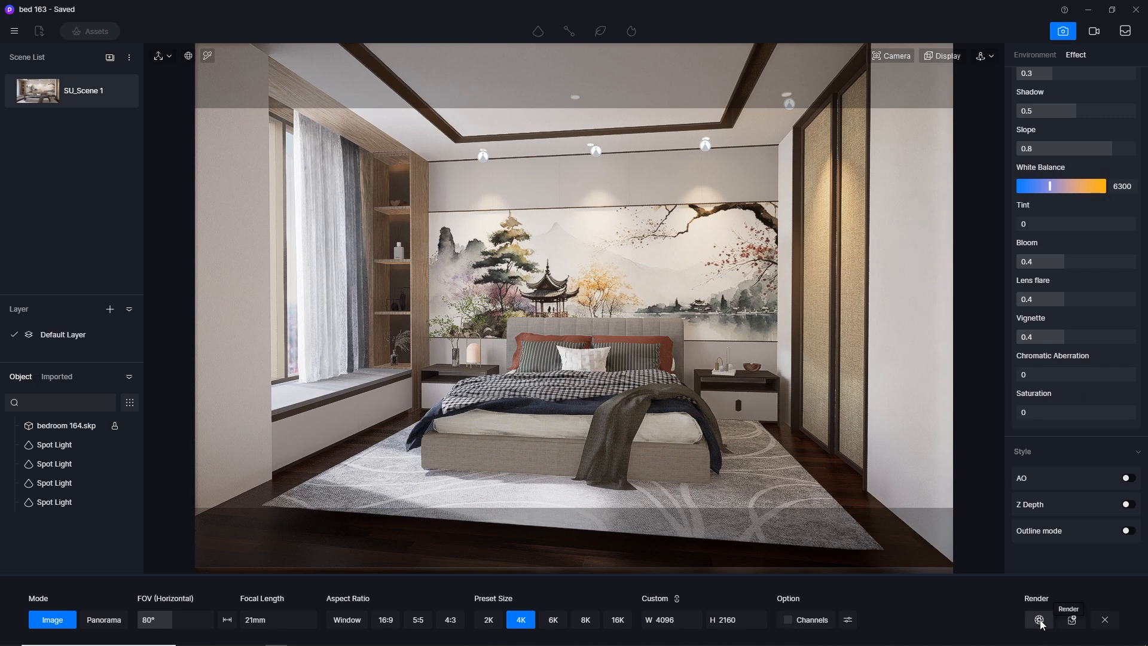
left_click(1039, 620)
key("Return")
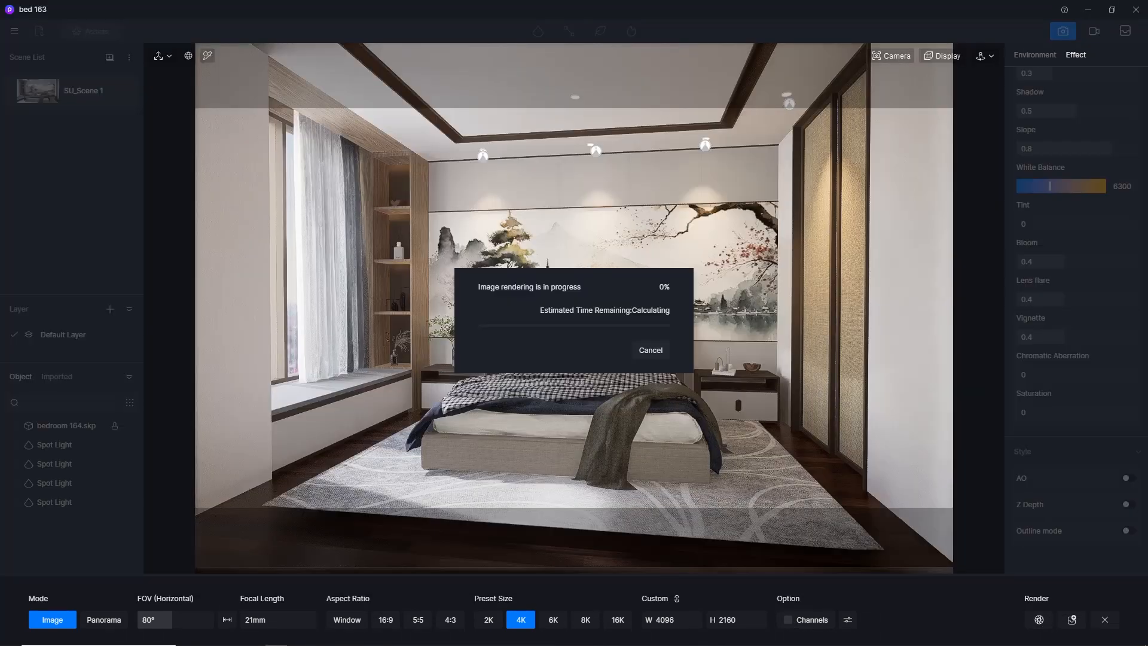